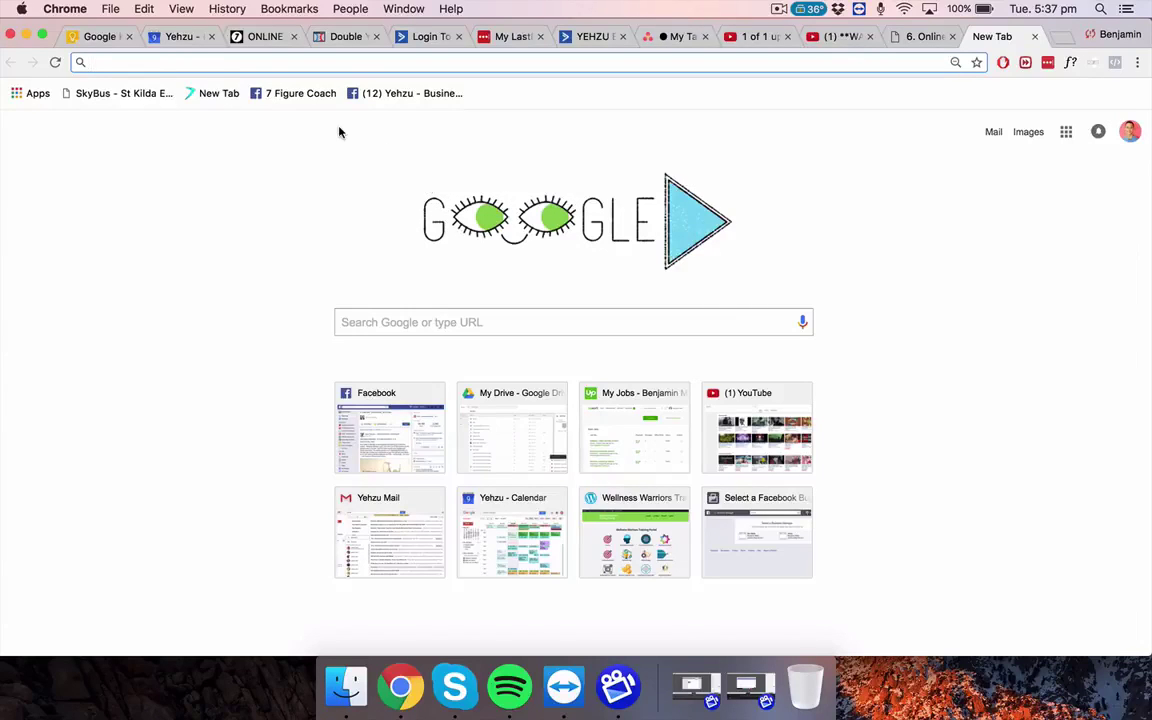
- Go to facebook.com and open the active personal ad account in Ads Manager
text(facebook.com)
key(Return)
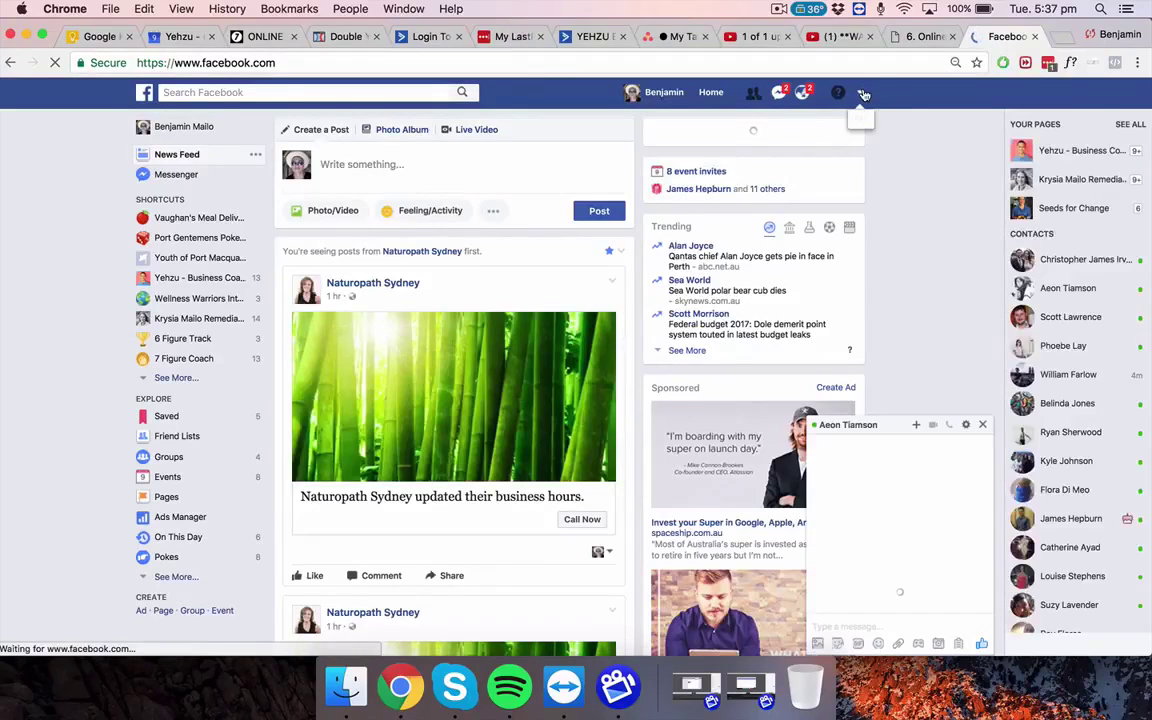
click(862, 92)
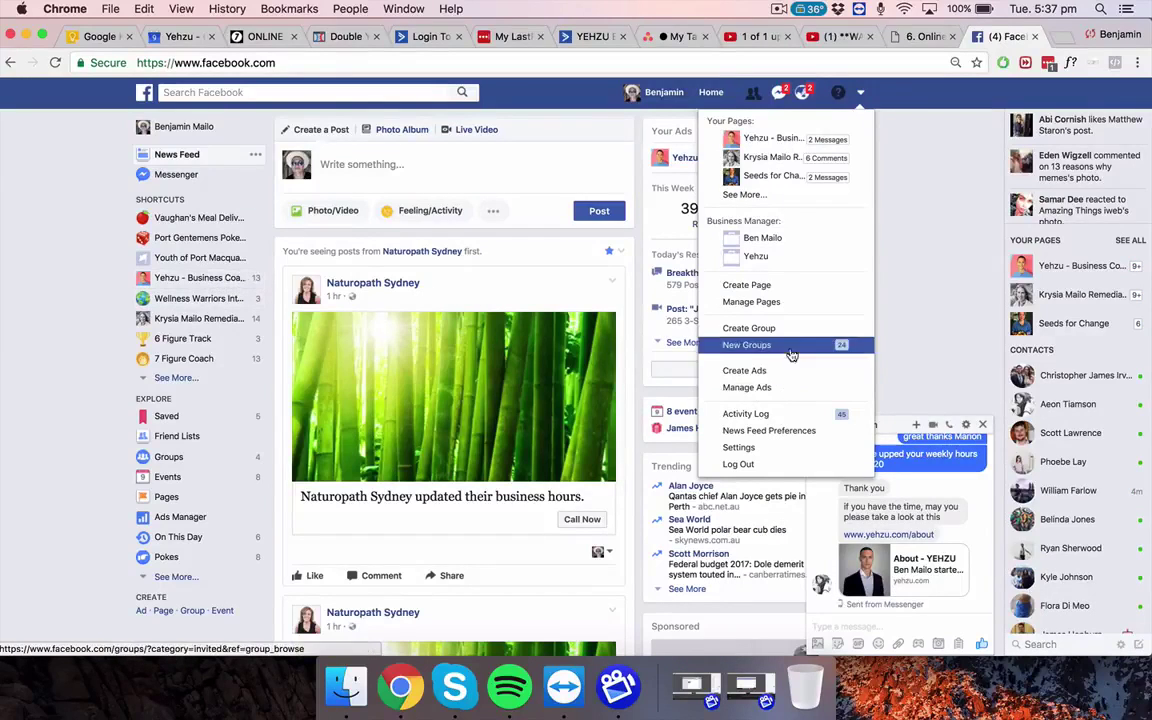
click(766, 391)
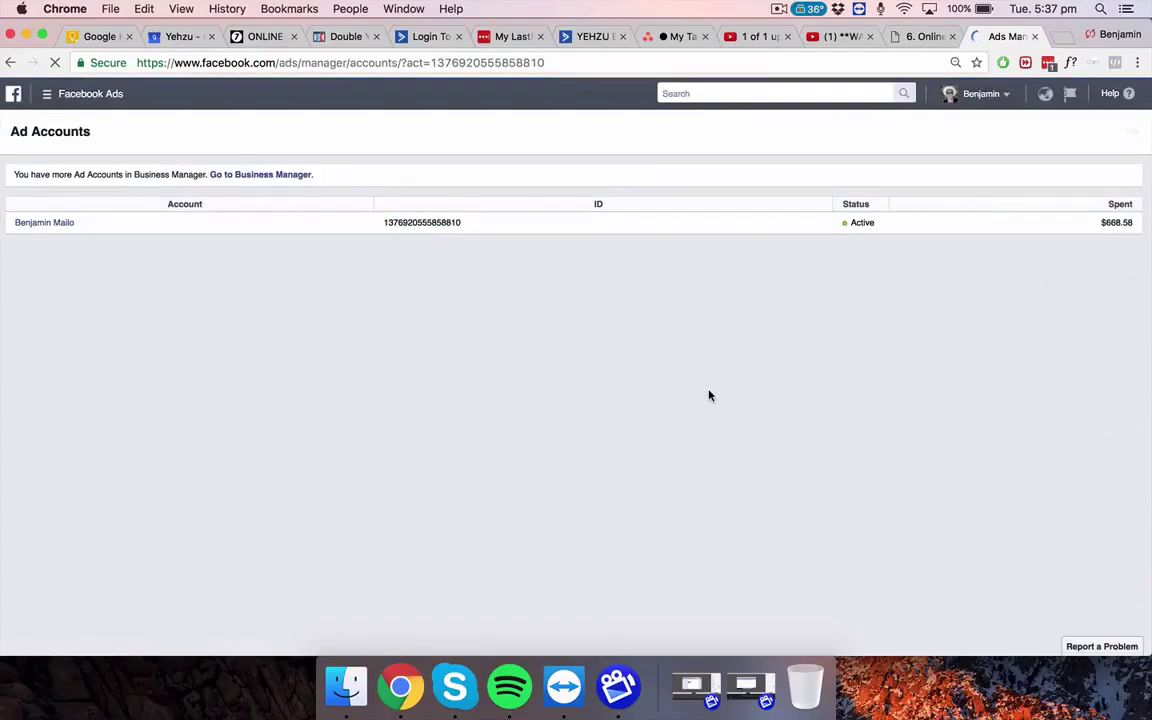
click(60, 229)
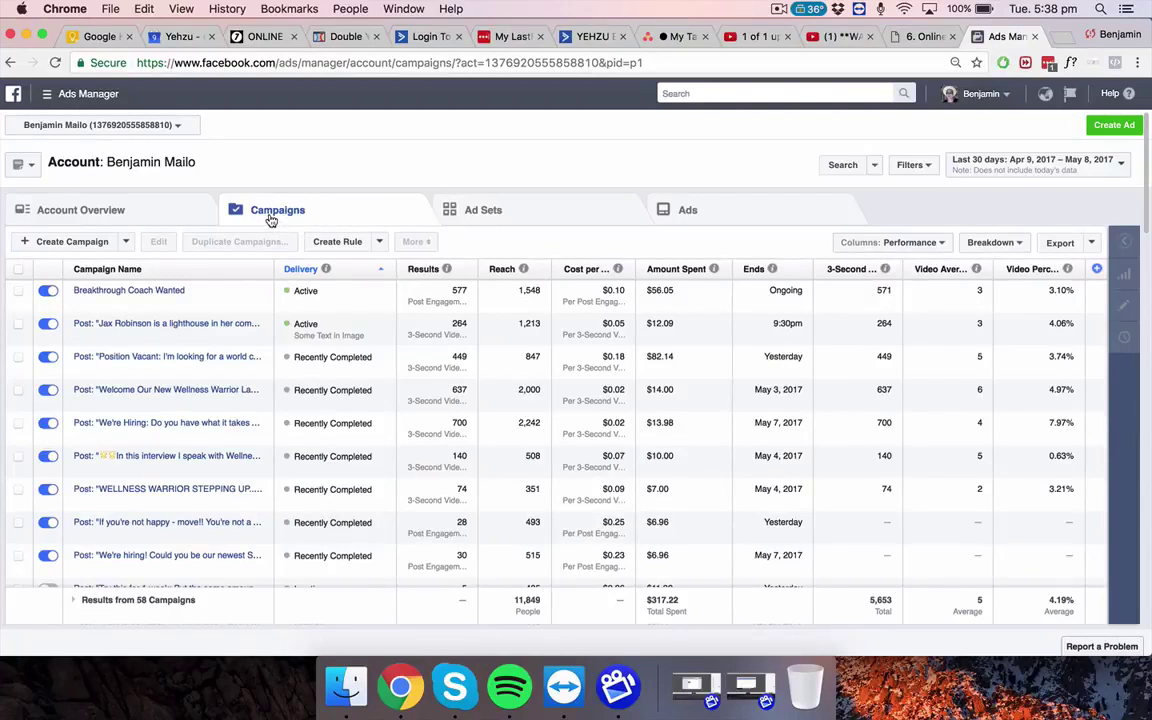
- Create a Conversions campaign named 12 Week Program Leads and continue without reusing the last ad set's settings
click(72, 243)
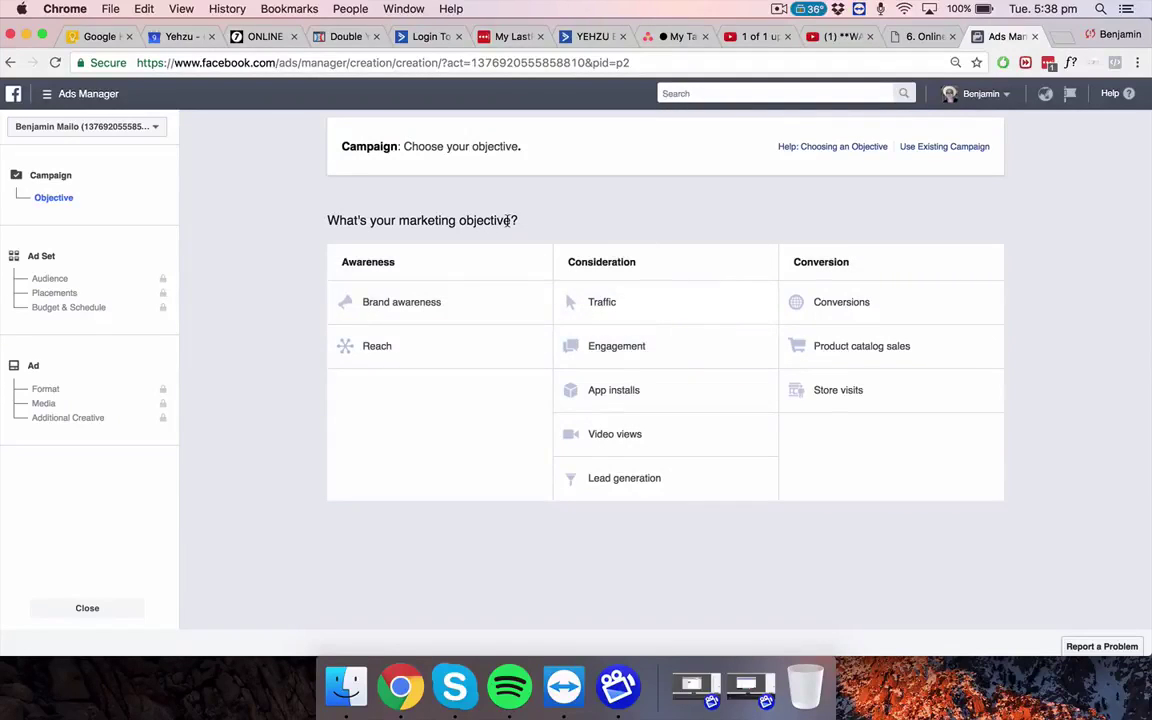
mouse_move(507, 220)
mouse_down()
mouse_move(424, 220)
mouse_move(518, 222)
mouse_up()
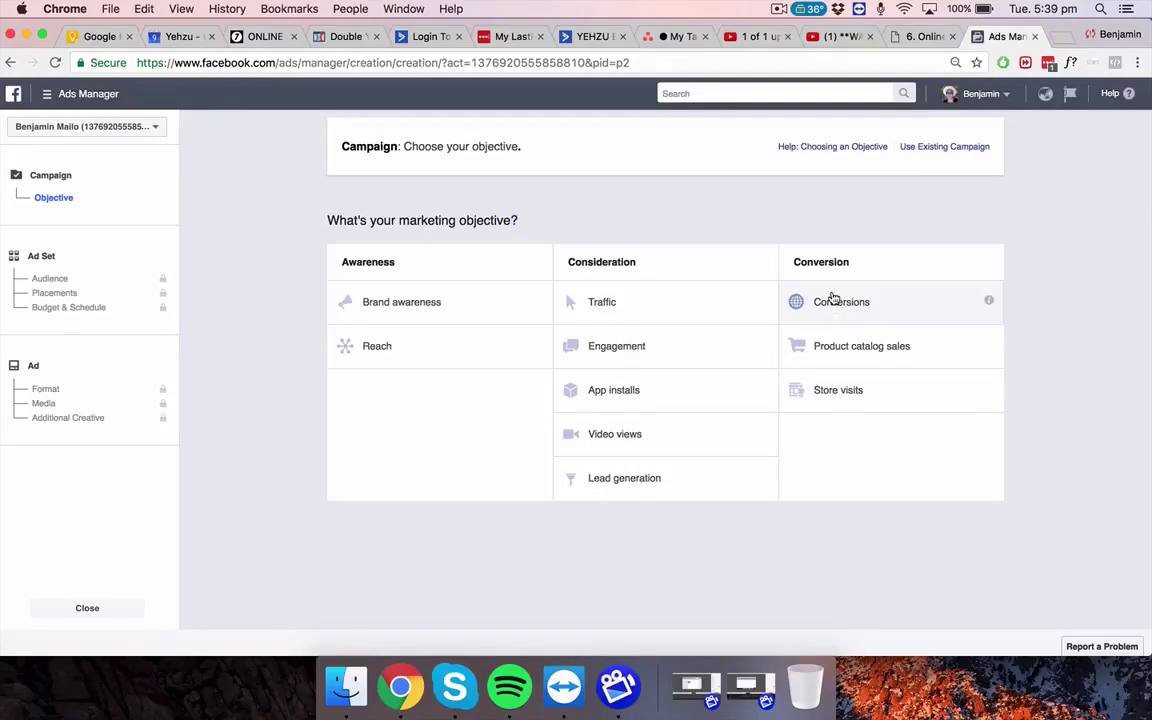
click(832, 298)
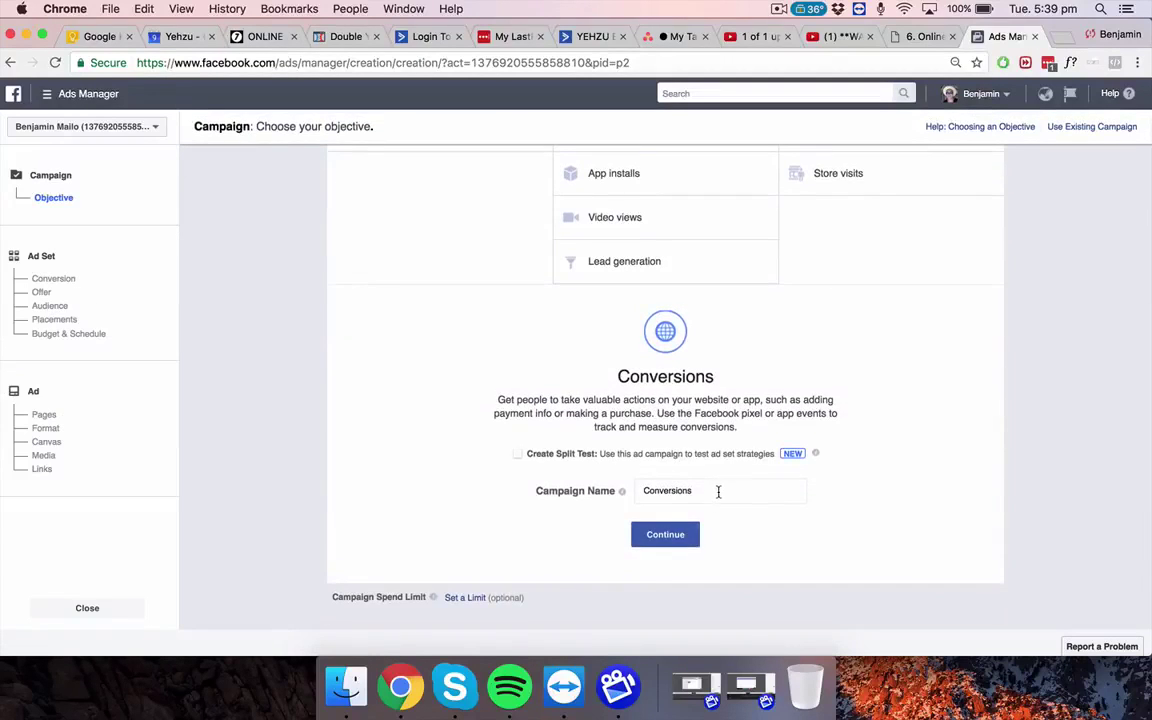
click(718, 491)
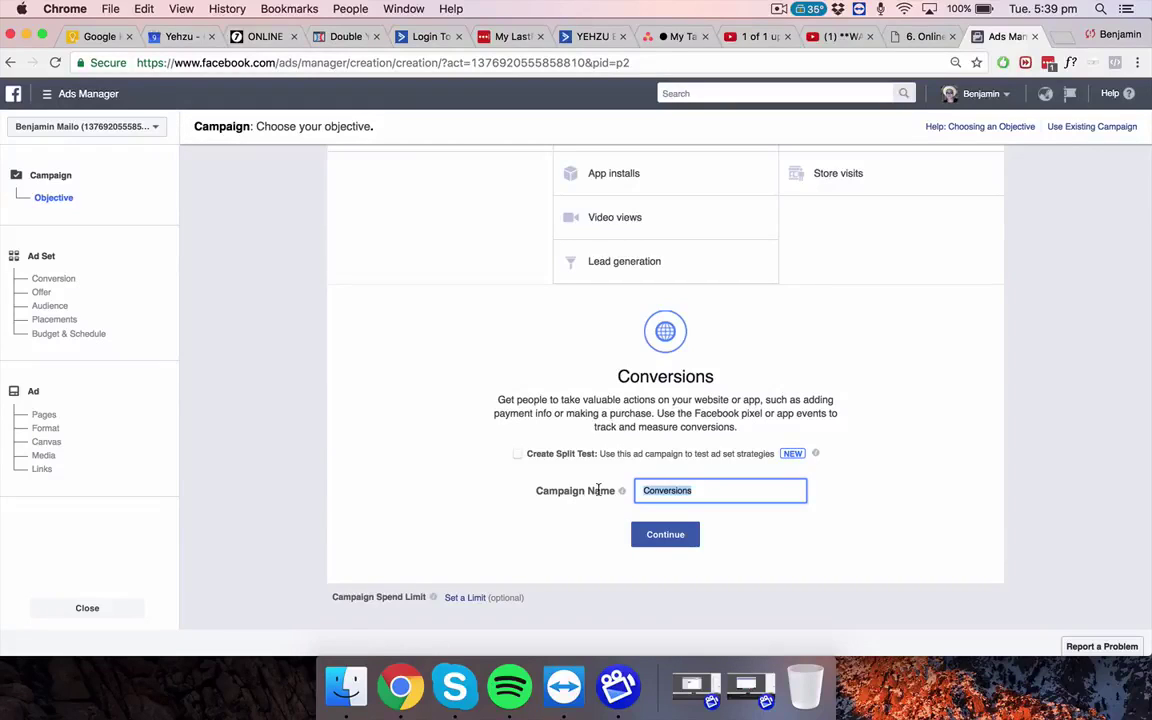
text(12 Week Program Leads)
click(667, 536)
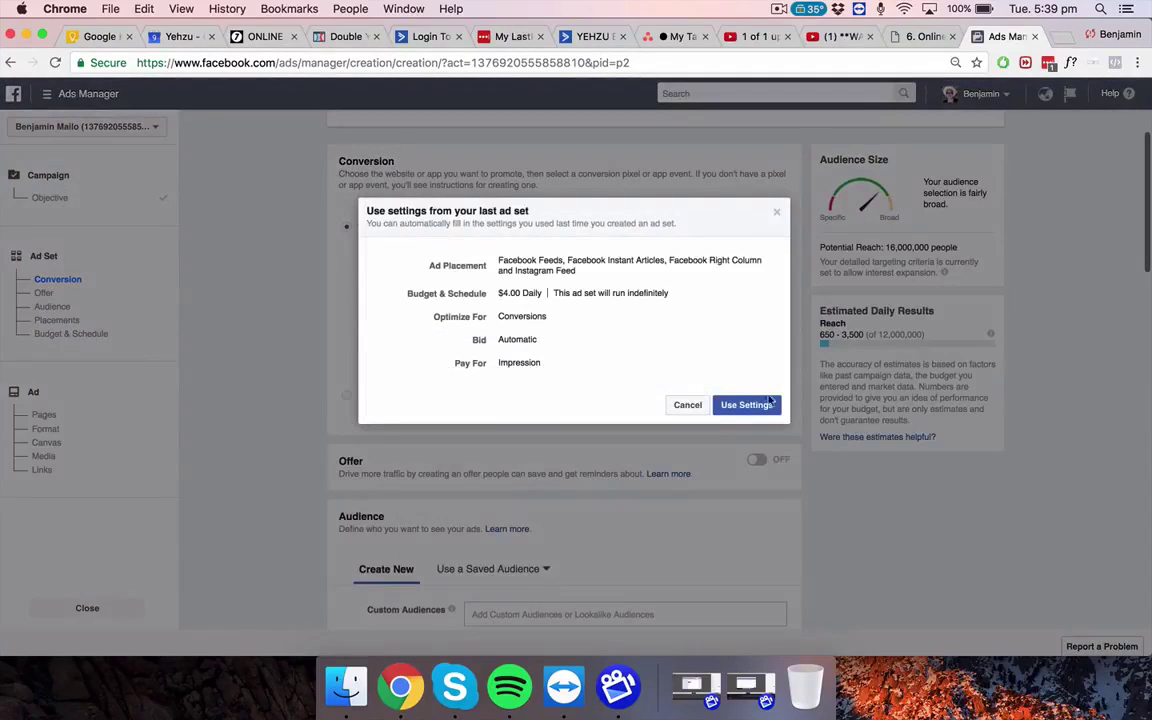
click(776, 212)
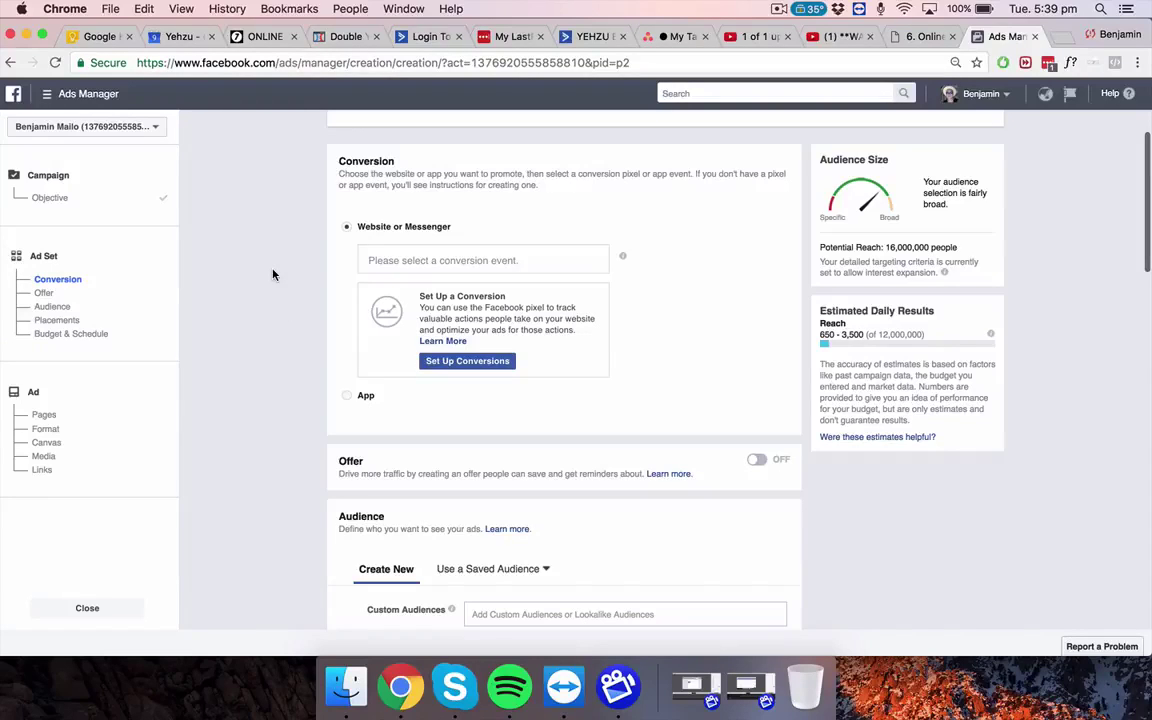
- Examine the ad set's conversion, offer and audience sections and the available conversion events
scroll(265, 385, down, 4)
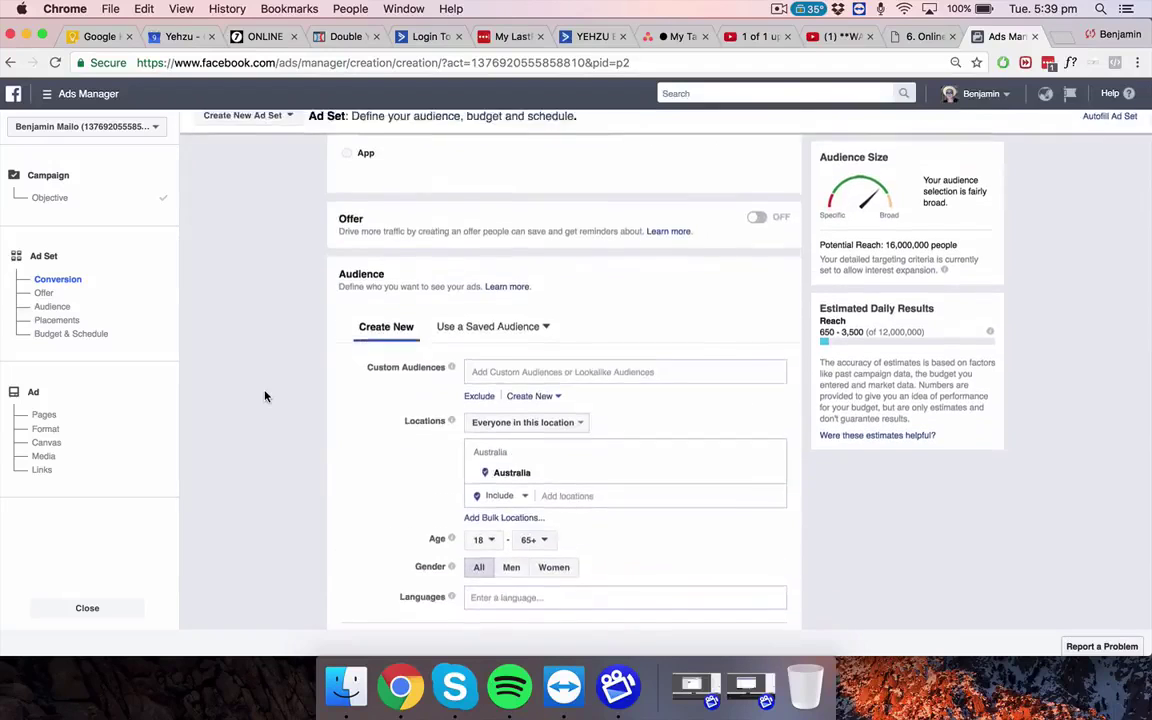
scroll(265, 396, up, 5)
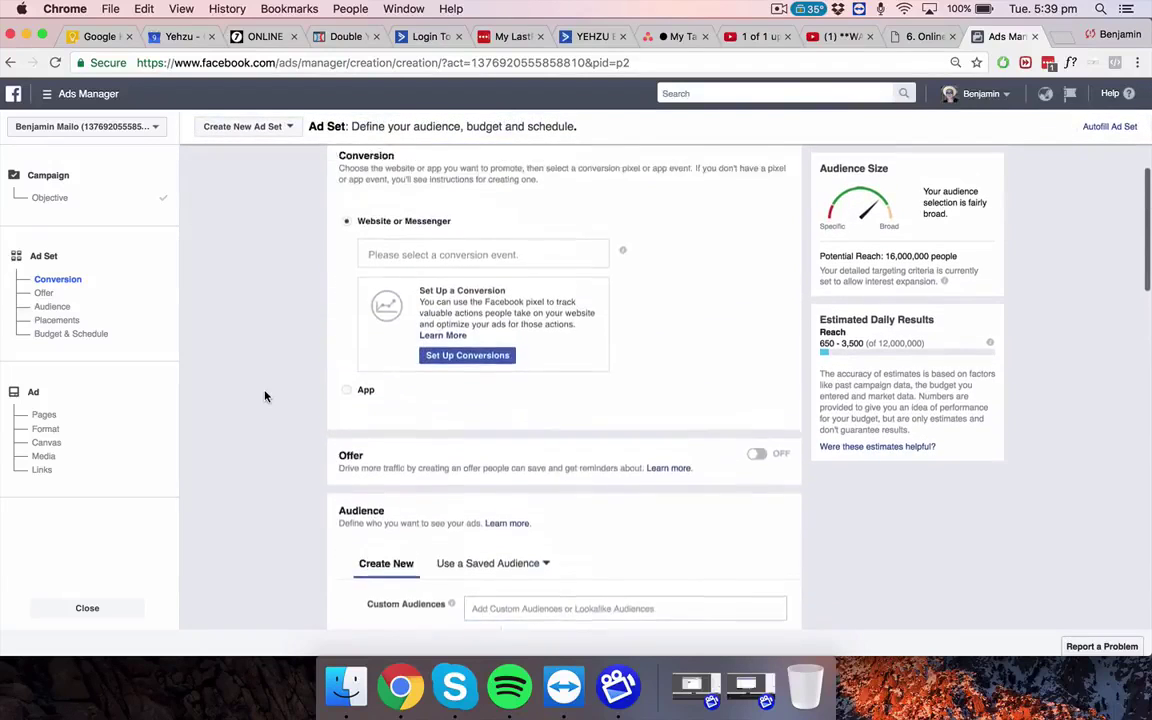
click(413, 337)
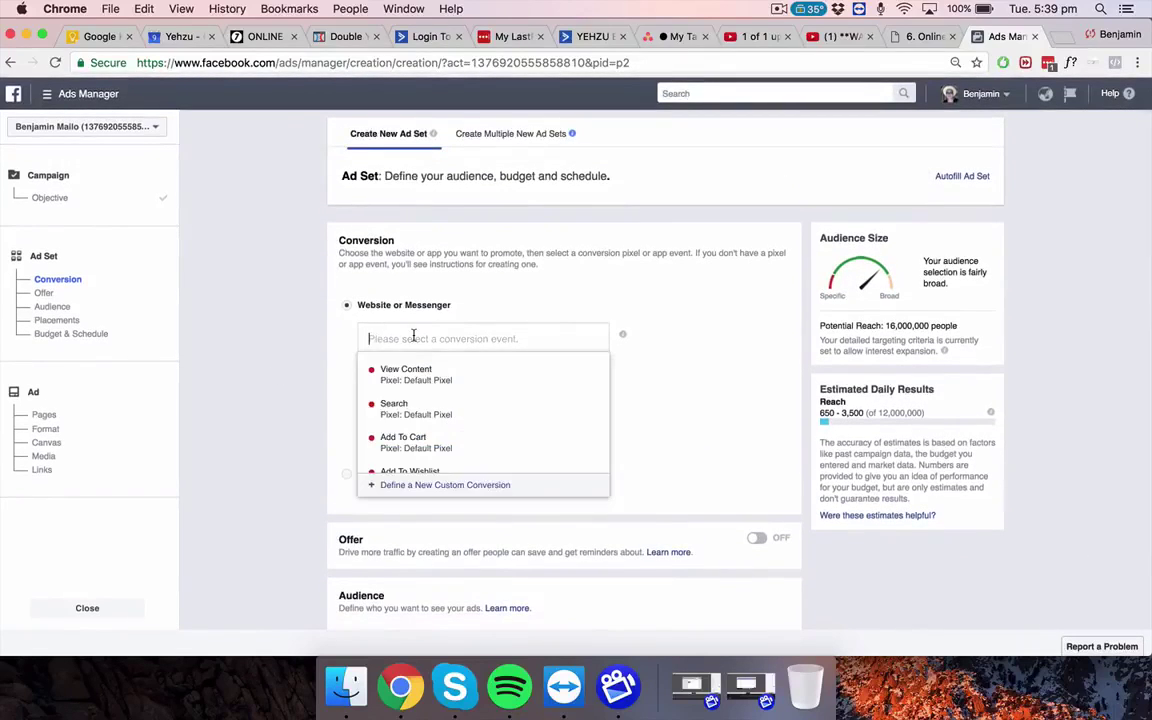
click(238, 331)
scroll(270, 370, down, 3)
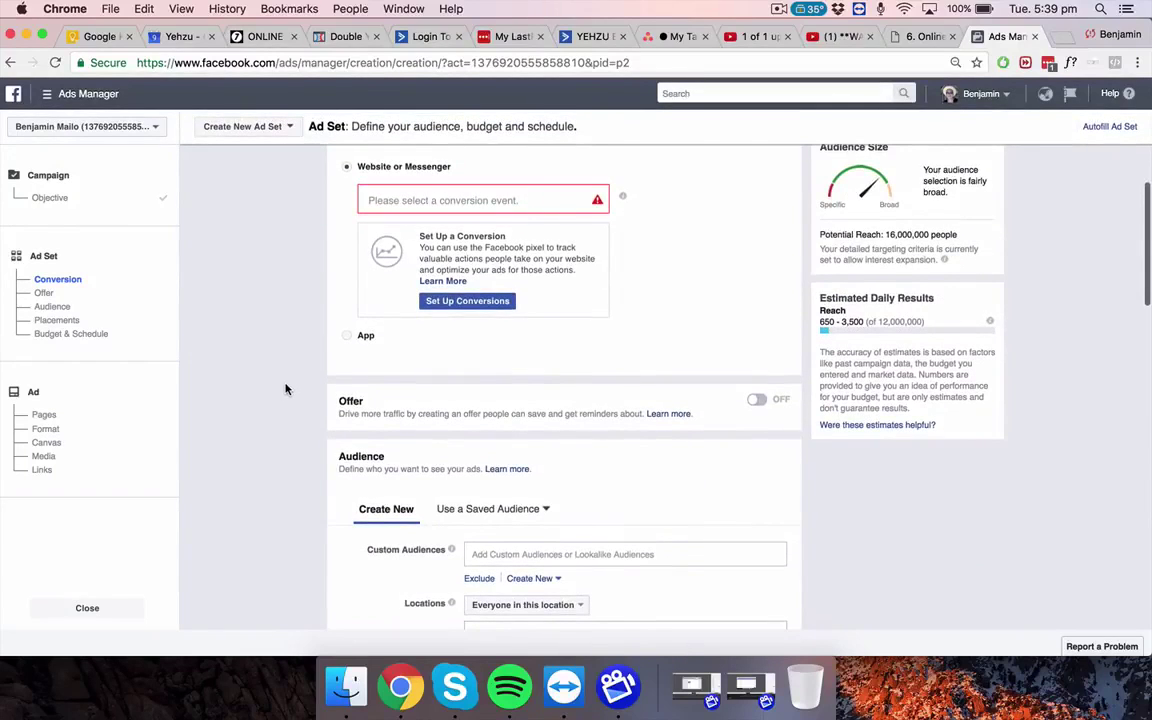
scroll(322, 467, down, 8)
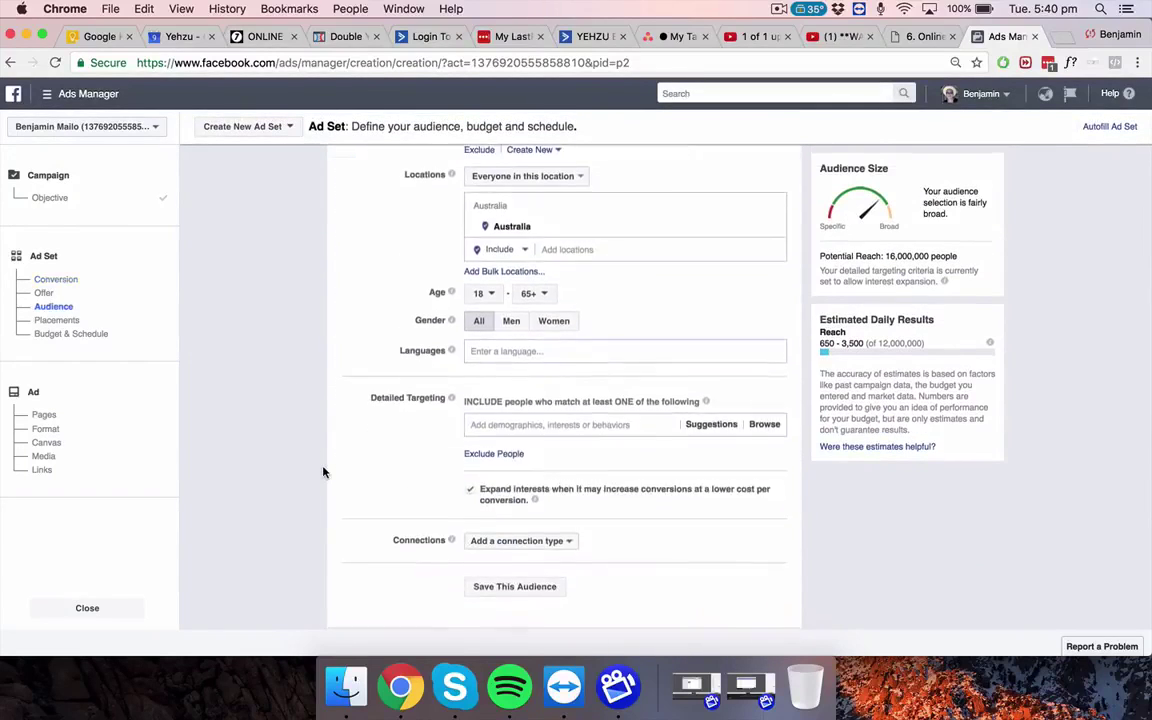
scroll(322, 470, down, 2)
scroll(285, 410, up, 10)
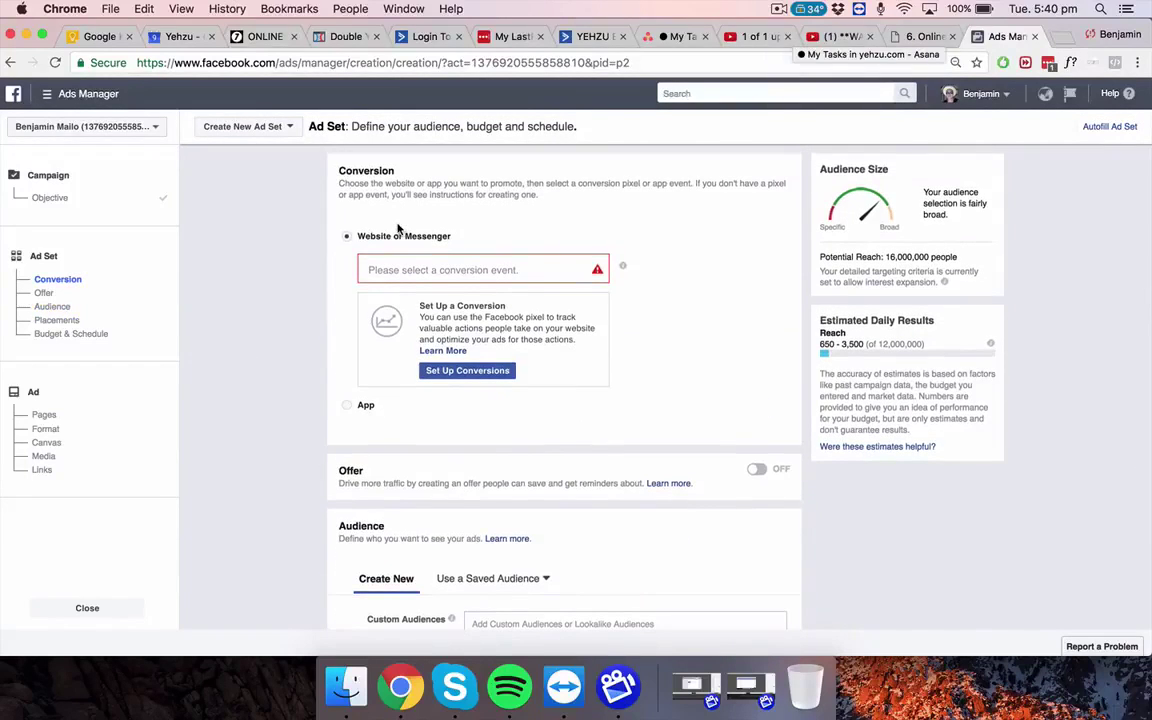
click(475, 268)
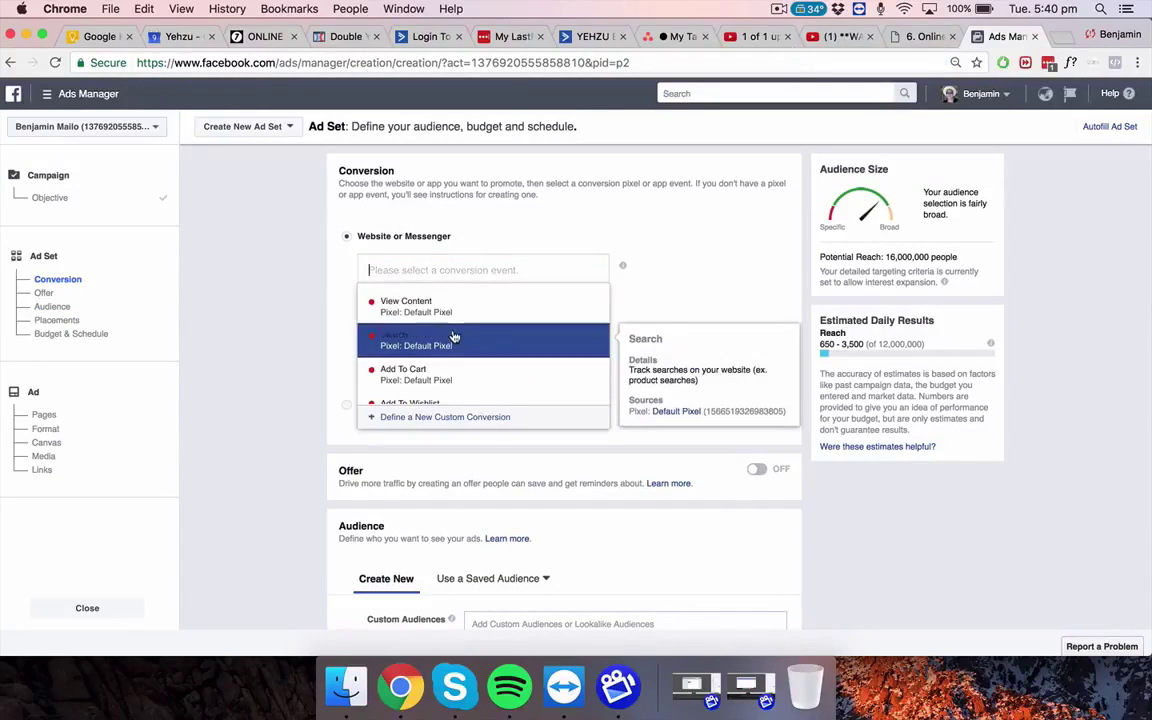
scroll(453, 338, down, 5)
scroll(450, 337, up, 5)
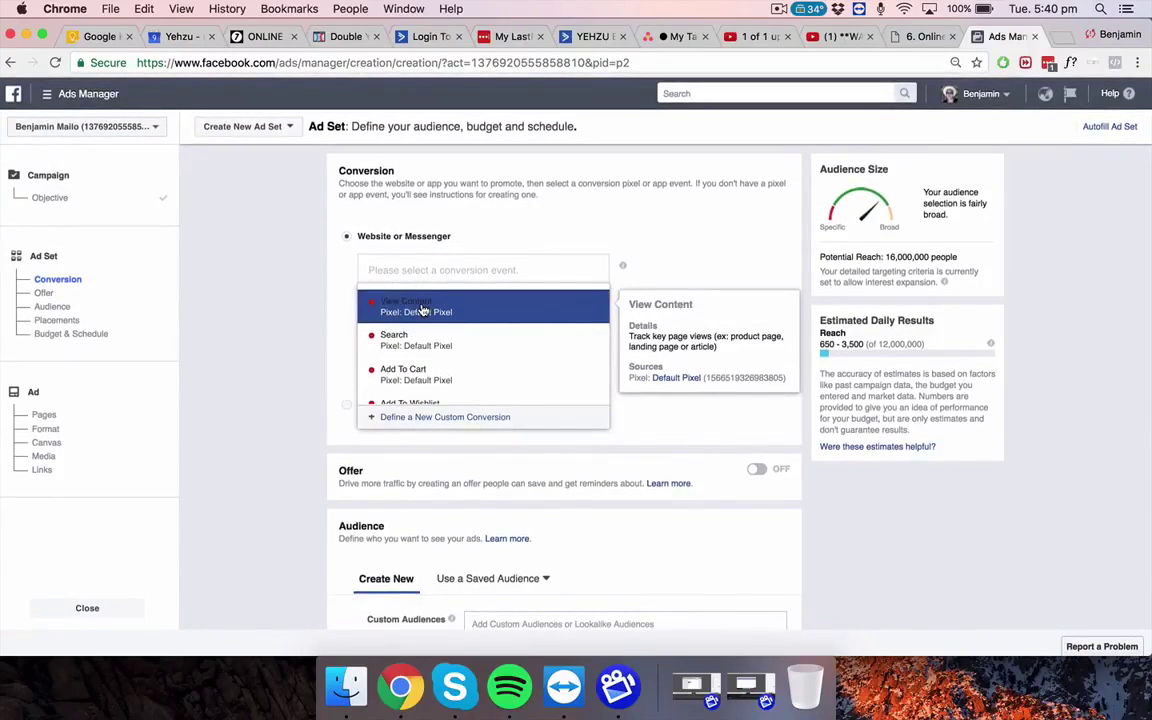
click(290, 275)
click(779, 9)
click(800, 59)
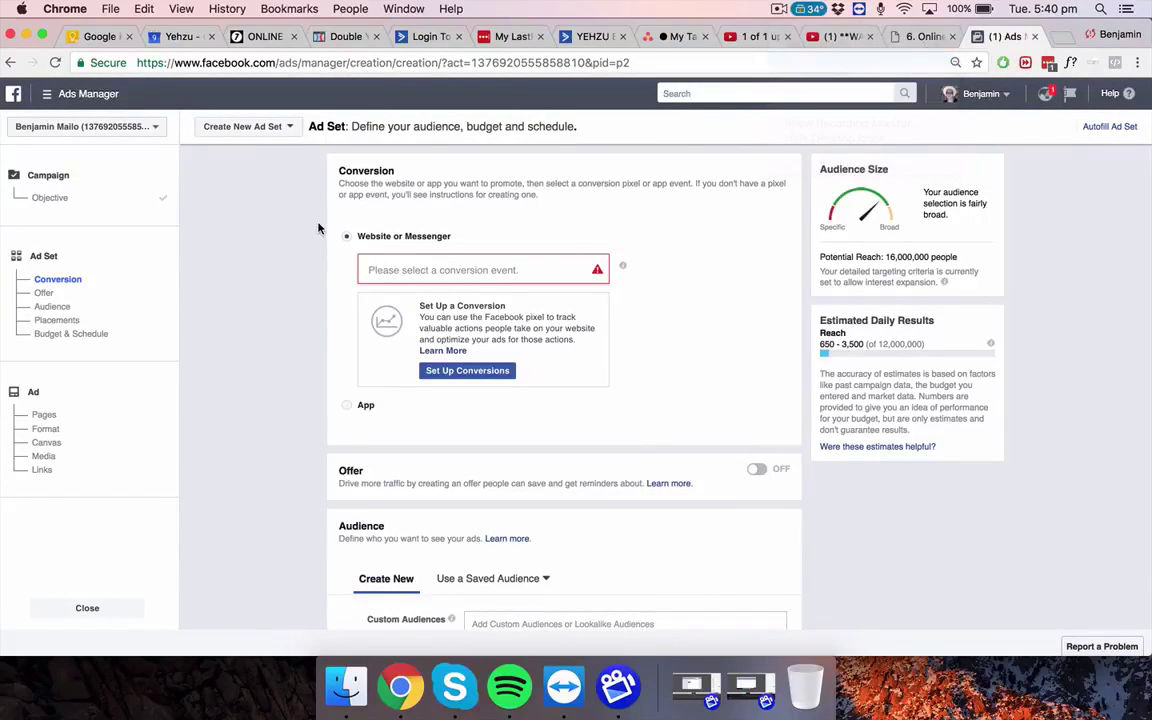
- Choose View Content of the default pixel as the ad set's website conversion event
click(446, 270)
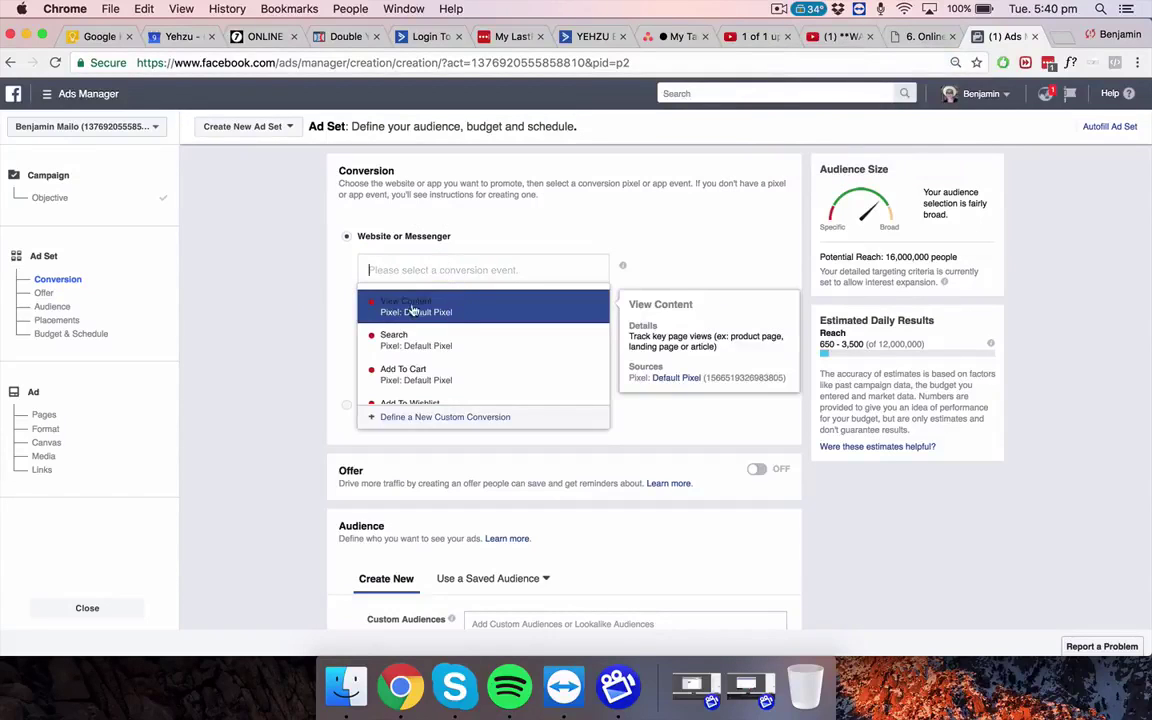
click(418, 309)
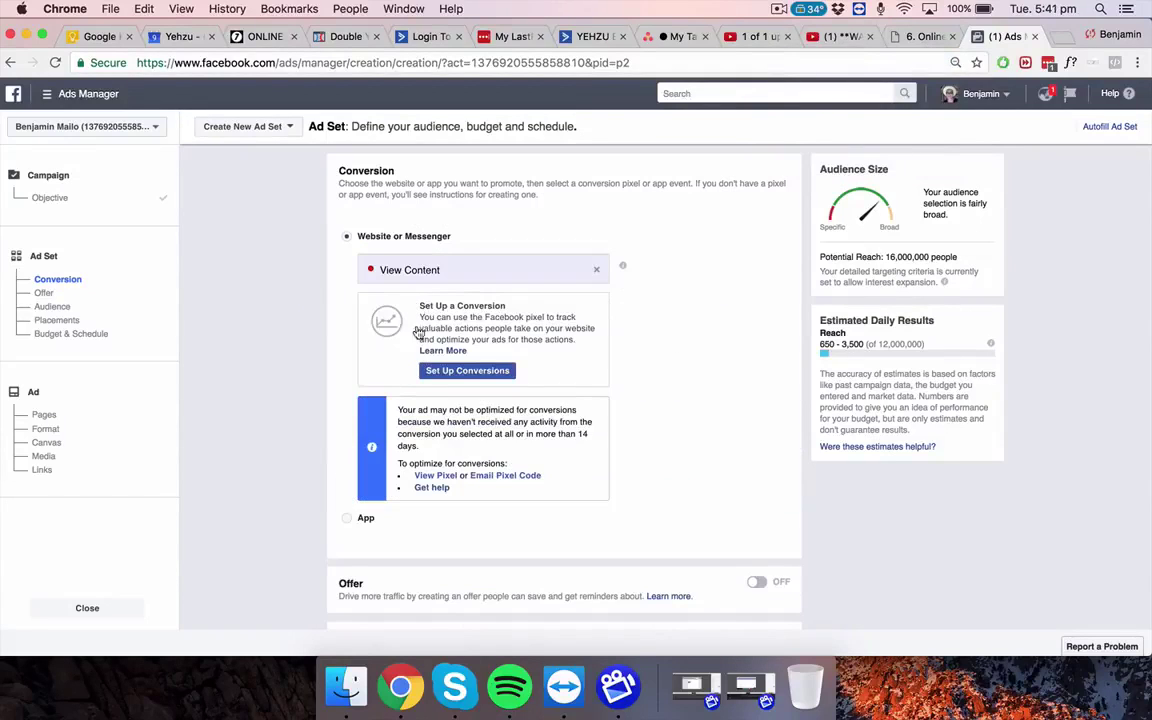
scroll(348, 335, down, 3)
scroll(348, 335, up, 3)
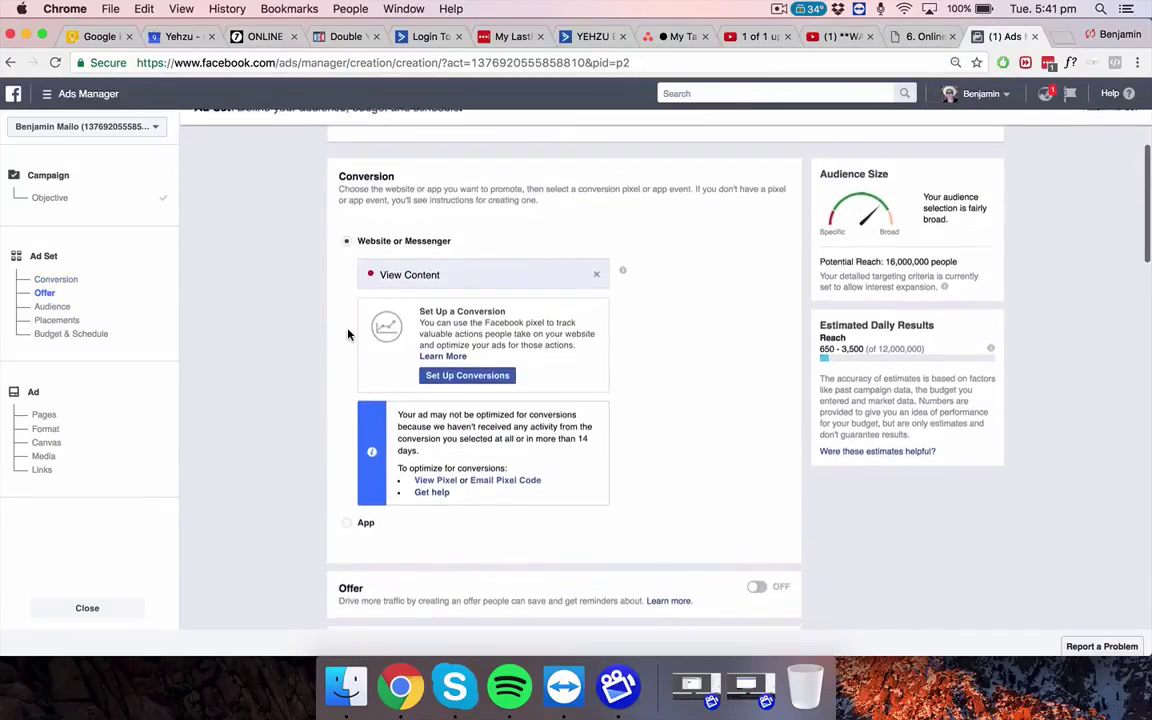
- Apply the saved audience Women Coaches Melbourne to the ad set
scroll(336, 418, down, 6)
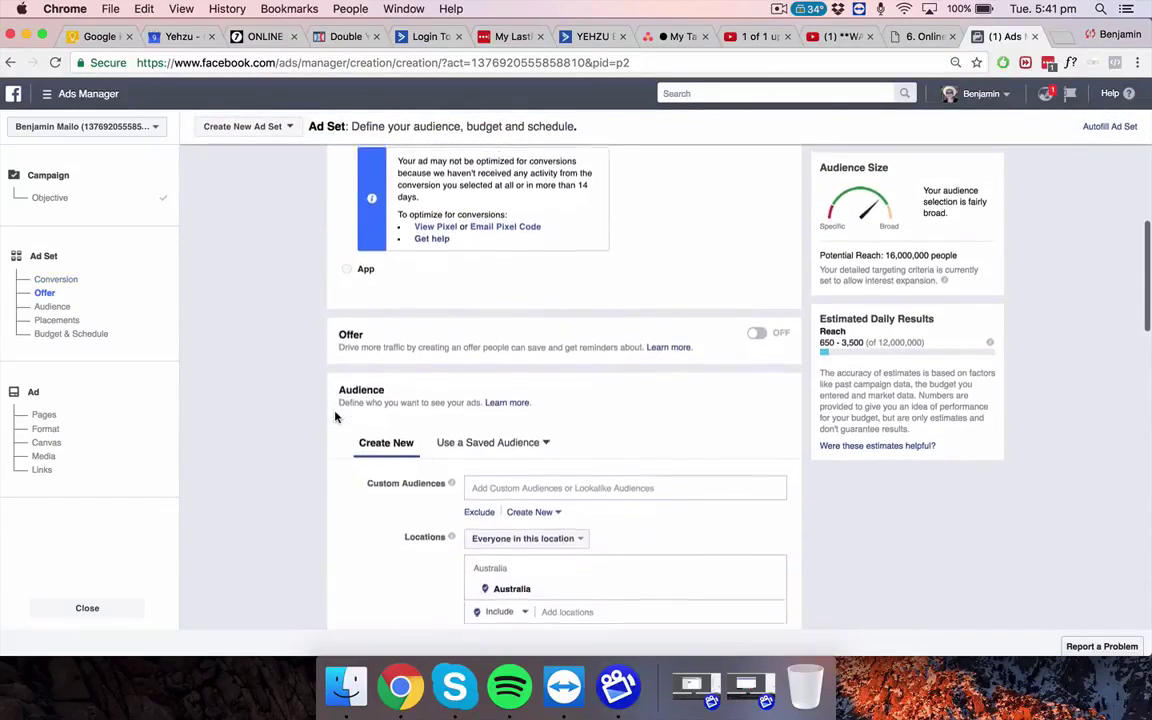
scroll(335, 415, down, 3)
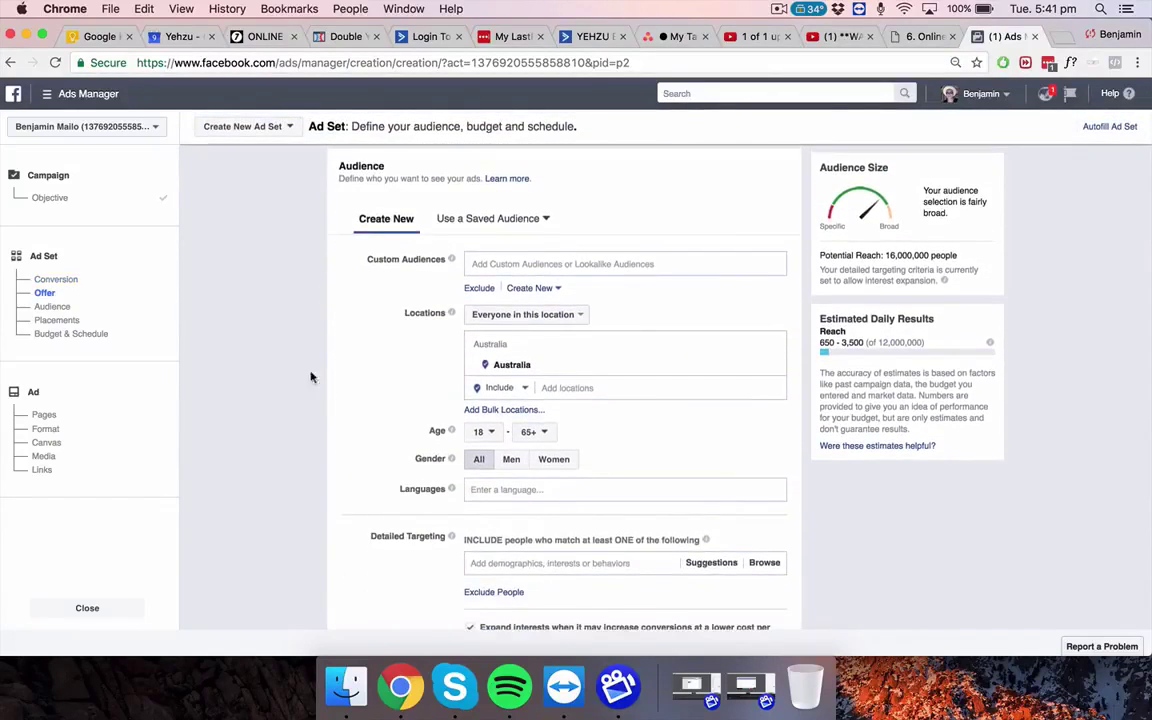
click(468, 220)
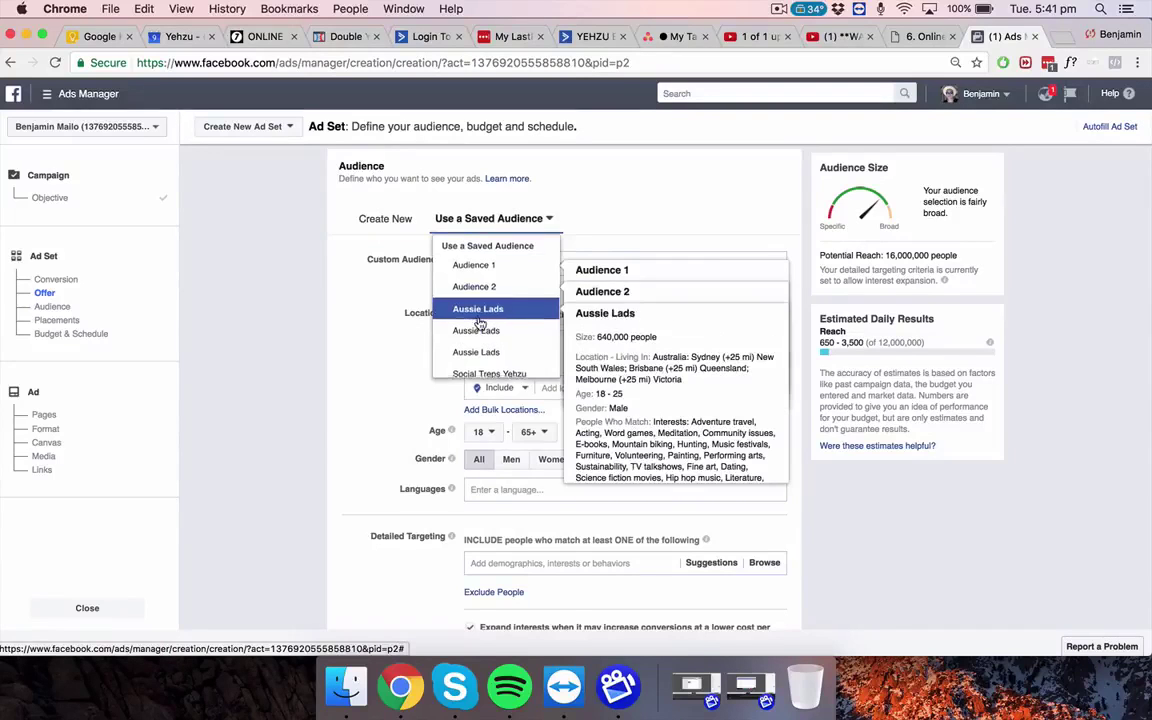
scroll(481, 322, down, 2)
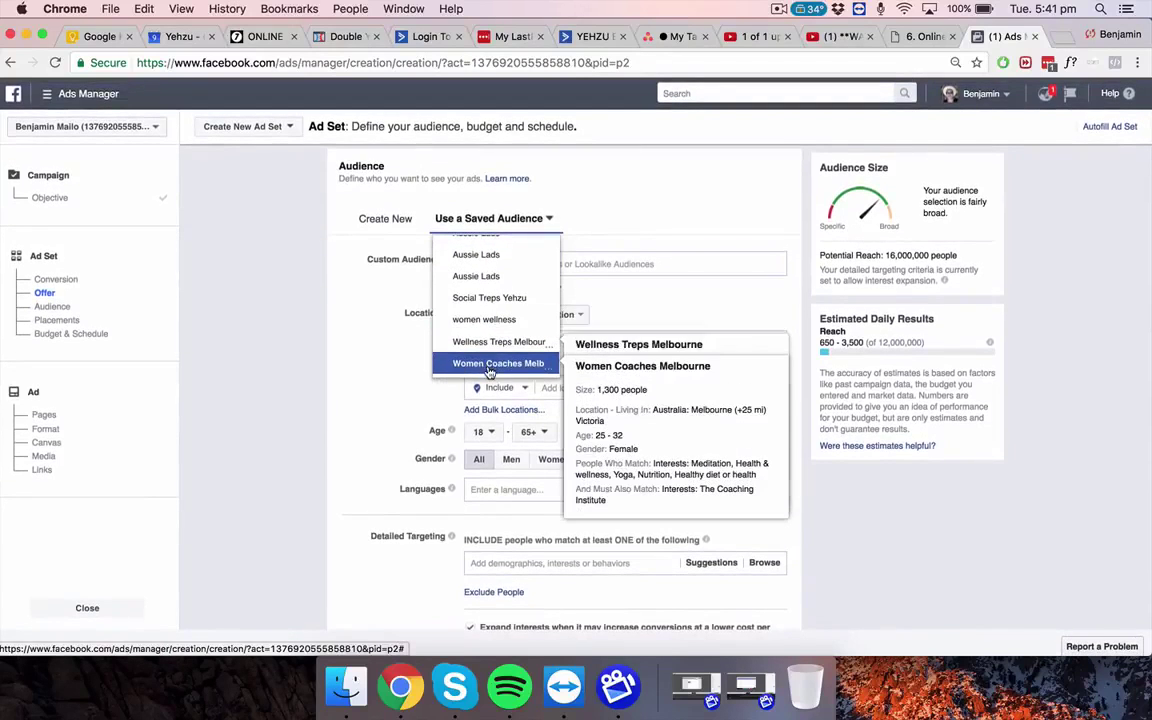
click(488, 368)
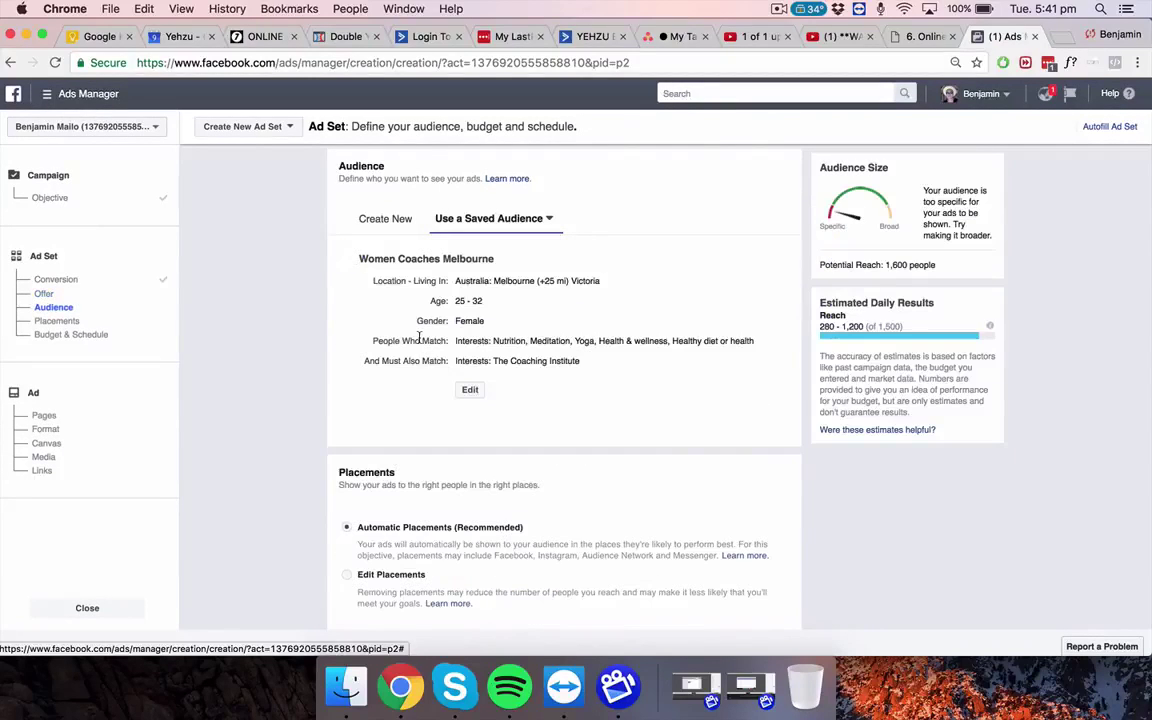
scroll(433, 394, down, 1)
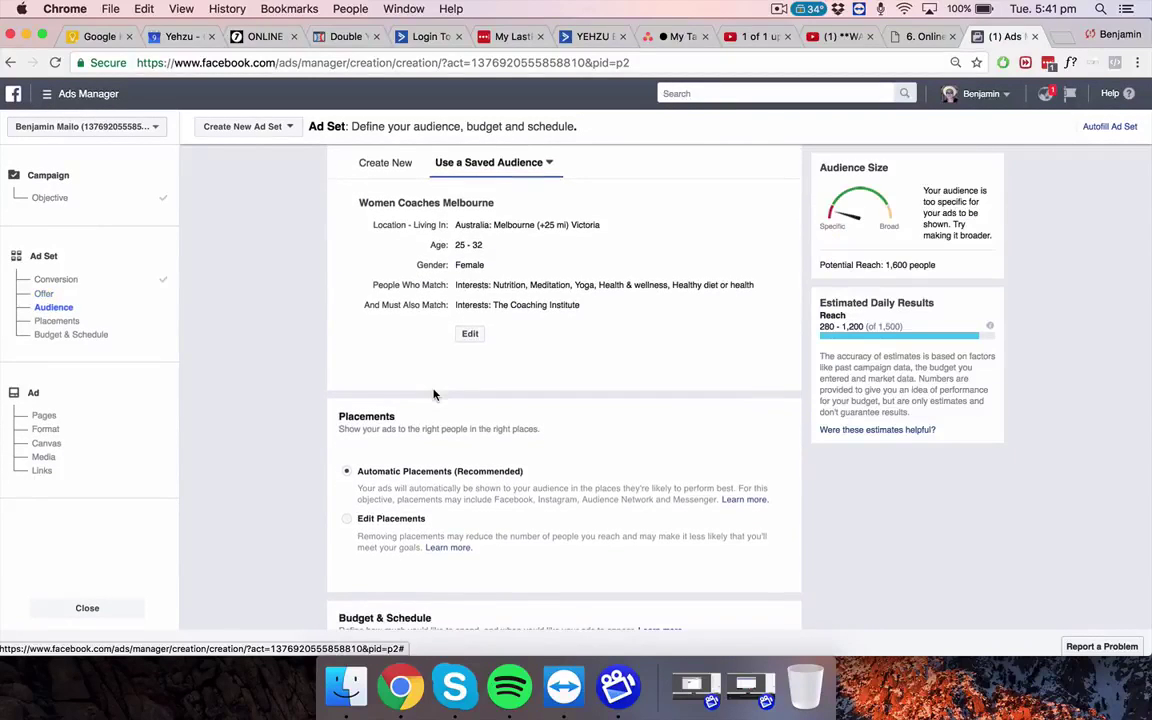
scroll(433, 394, up, 2)
- Switch the ad set to manually edited placements and exclude Facebook's Right Column
scroll(433, 394, down, 5)
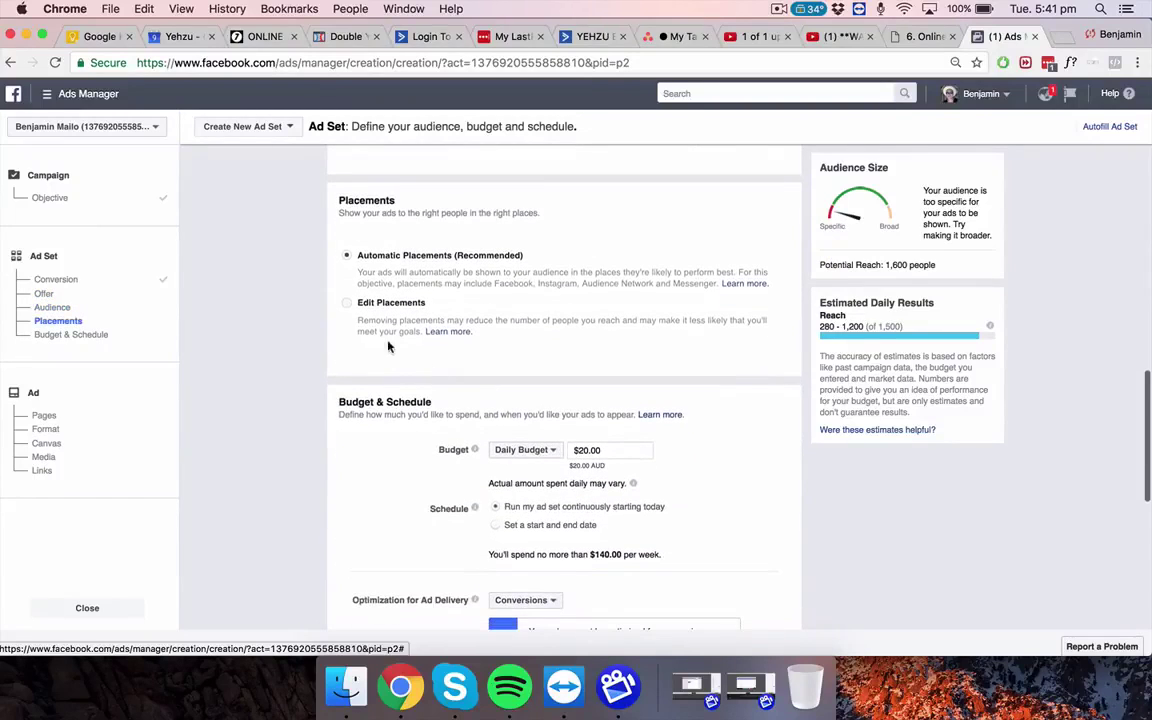
click(348, 307)
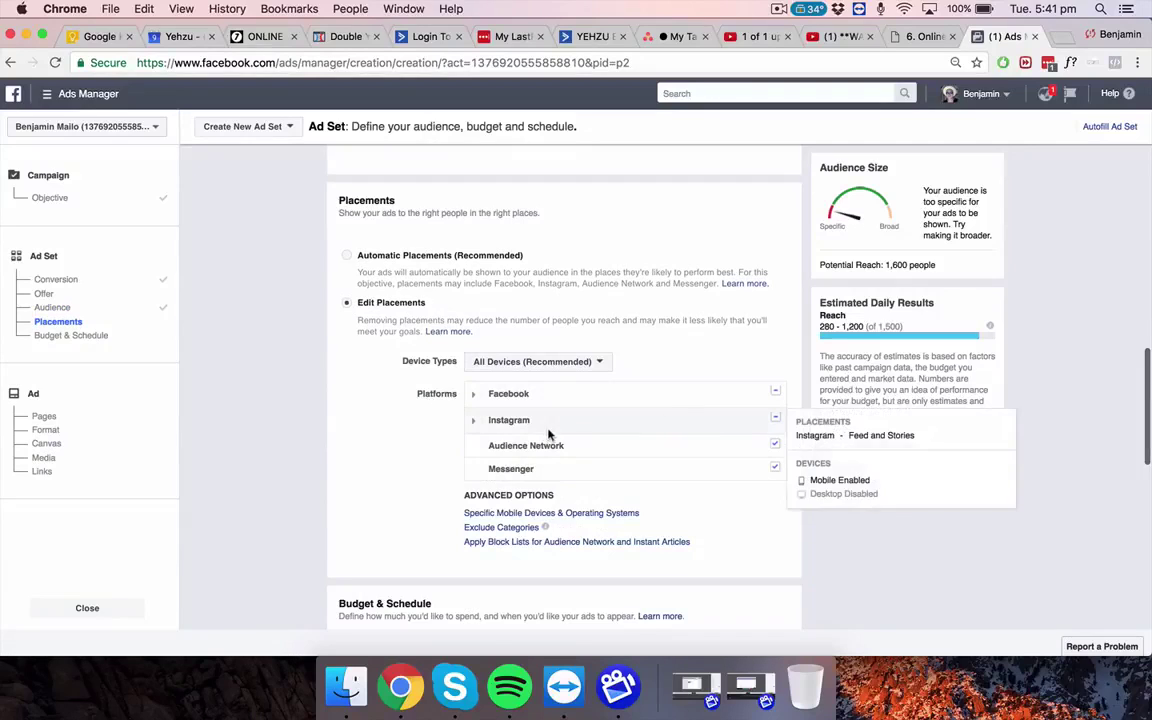
click(473, 393)
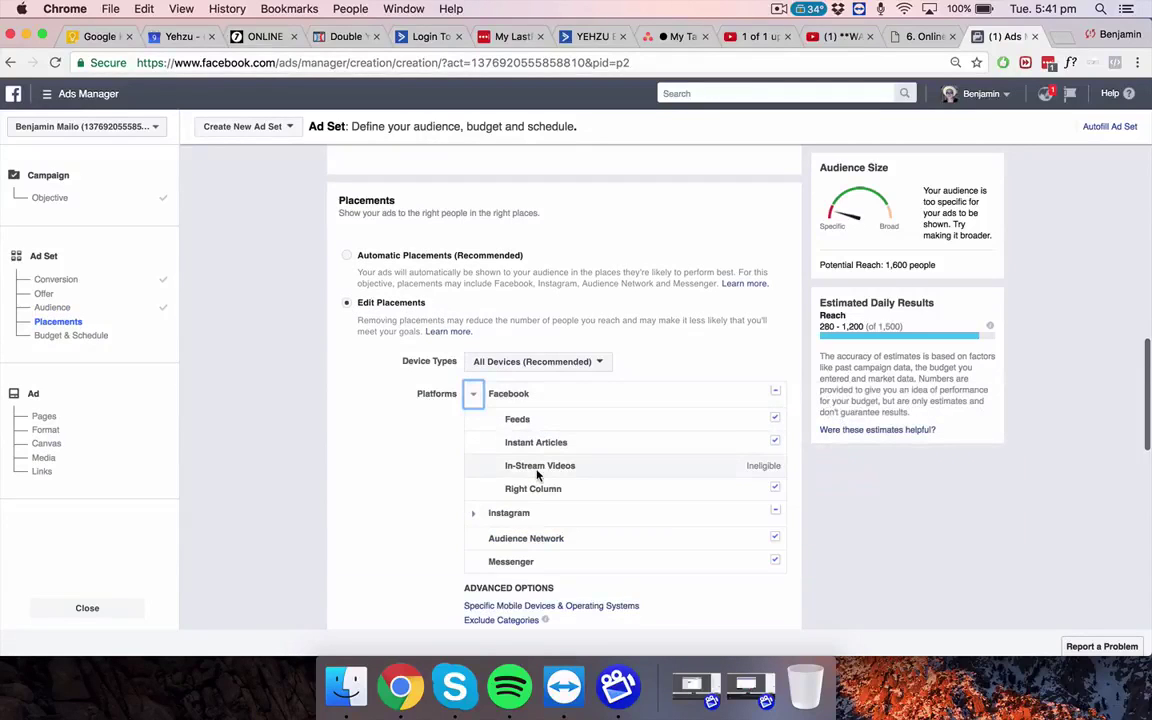
mouse_move(537, 476)
scroll(537, 476, down, 1)
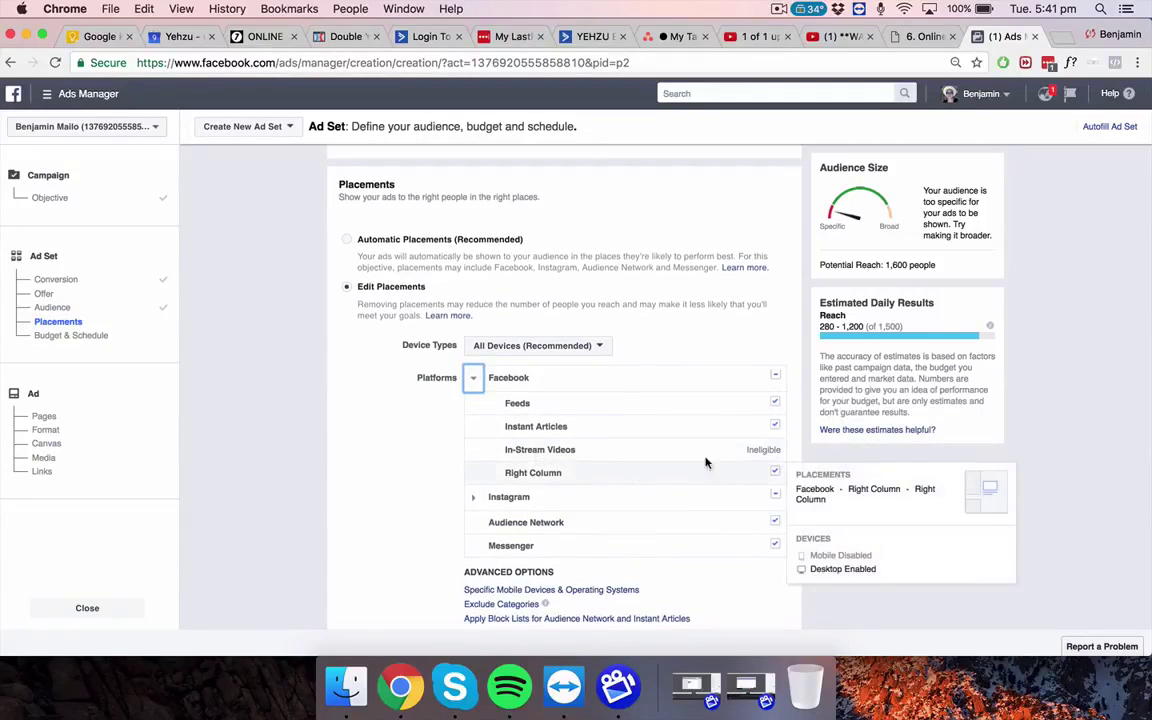
click(775, 472)
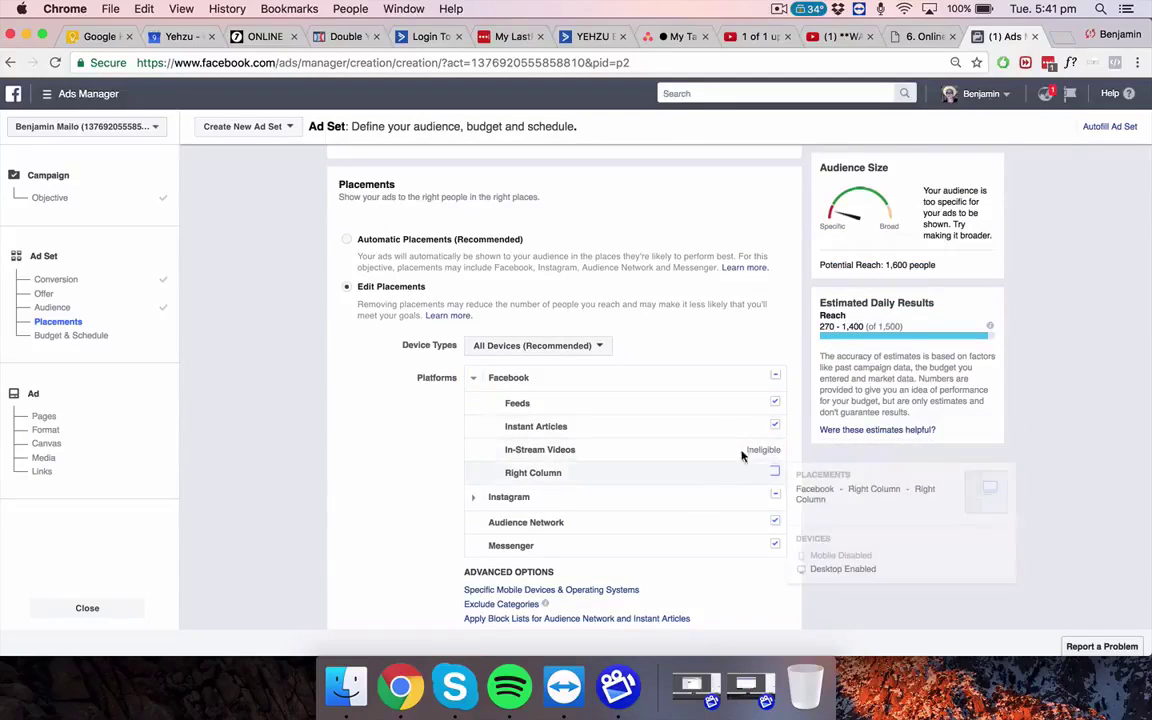
mouse_move(673, 440)
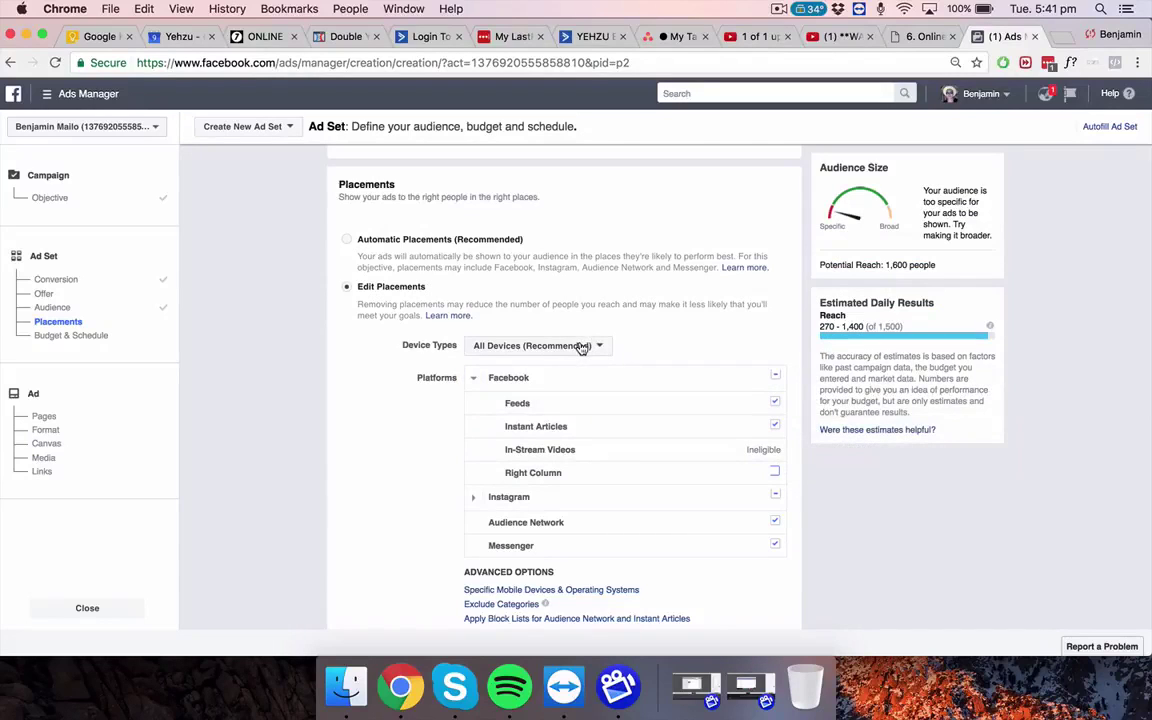
mouse_move(757, 512)
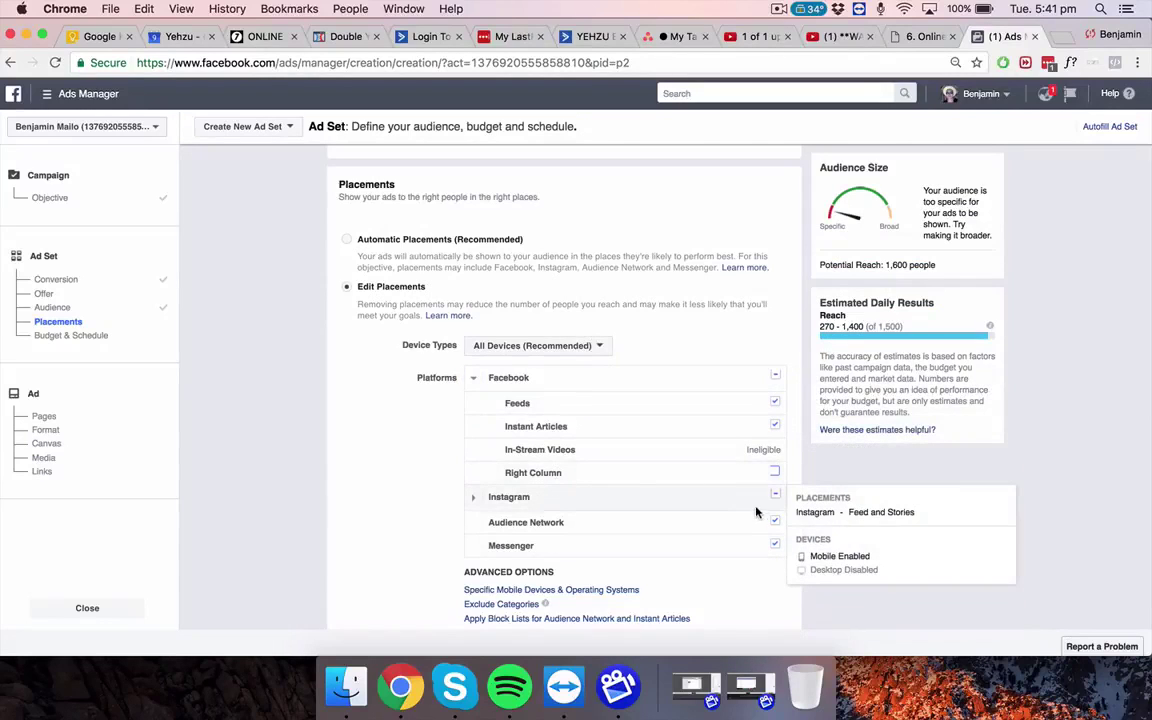
- Exclude Instagram from the ad set's placements and check the available device types, keeping All Devices
click(776, 496)
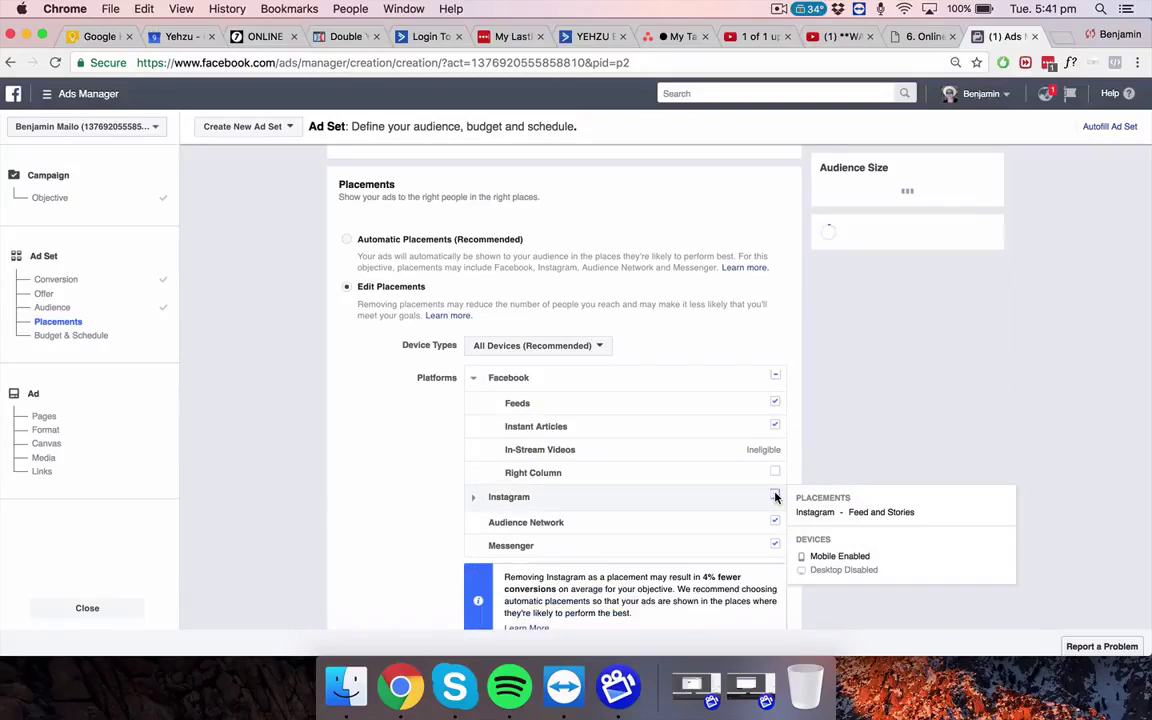
mouse_move(734, 516)
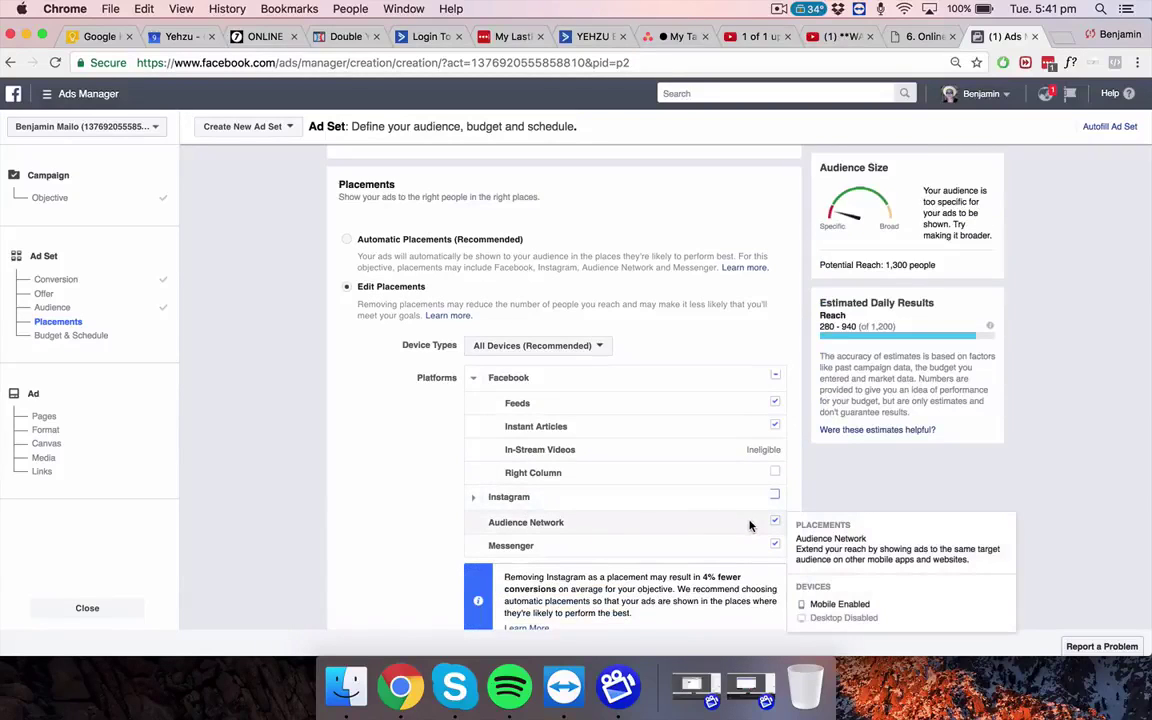
mouse_move(751, 553)
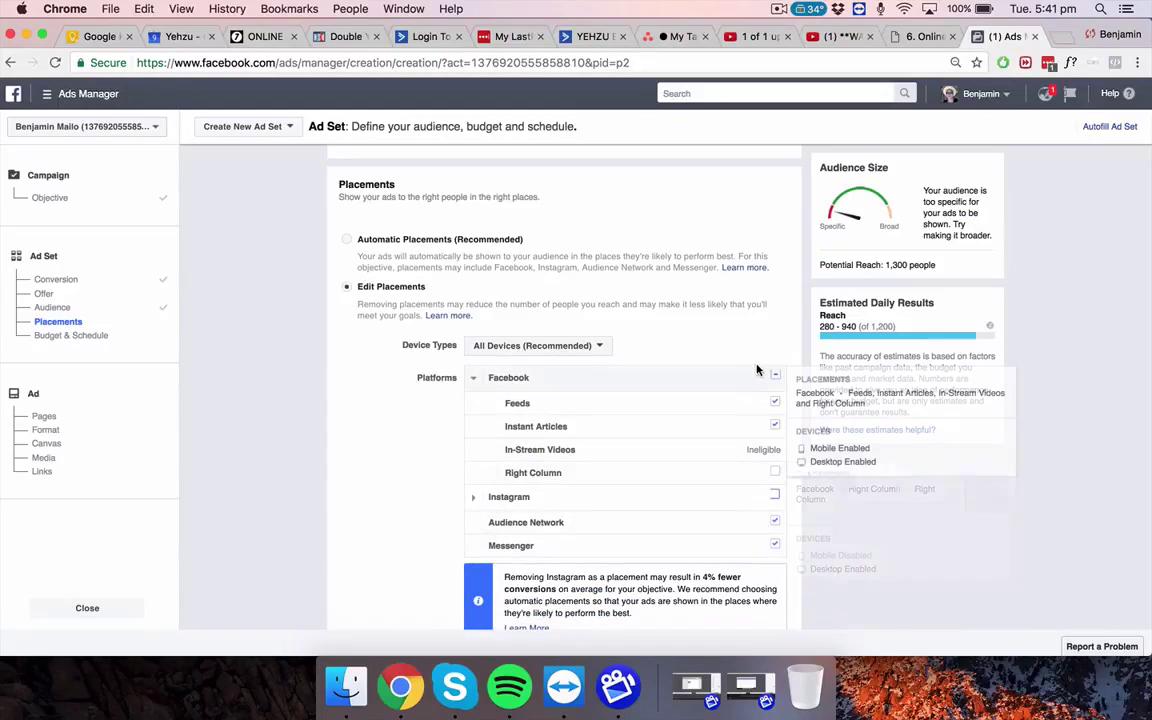
click(602, 344)
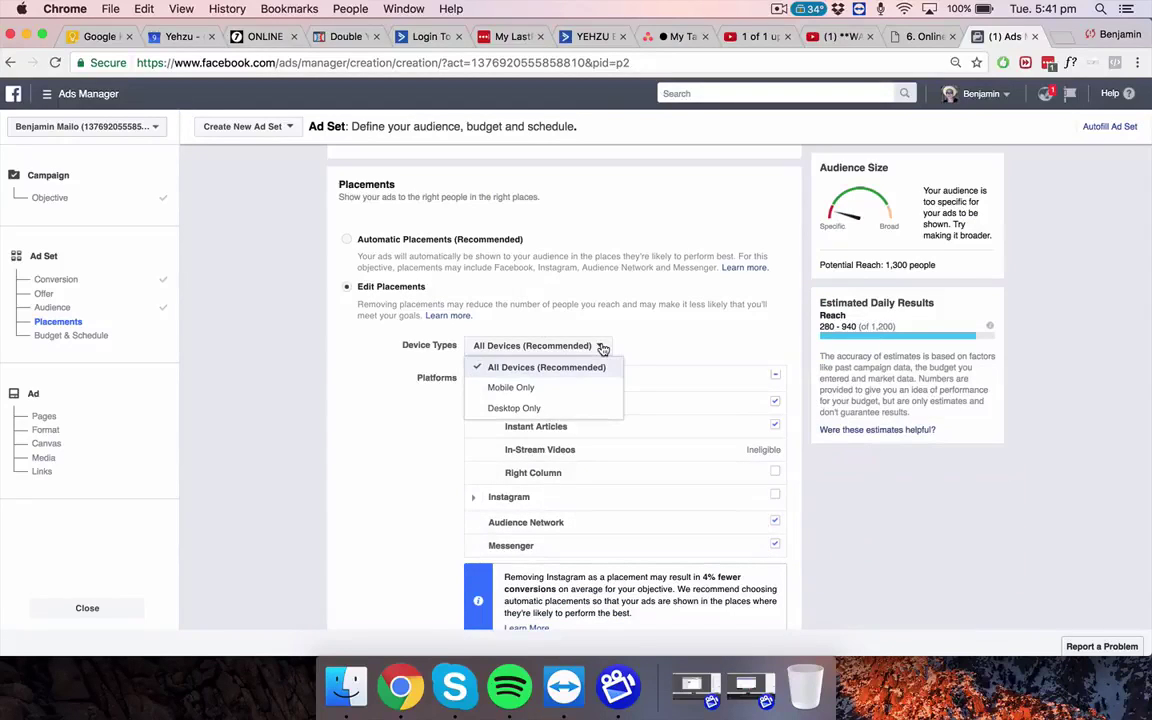
click(665, 341)
- Set the ad set's daily budget to $10.00
scroll(667, 341, down, 2)
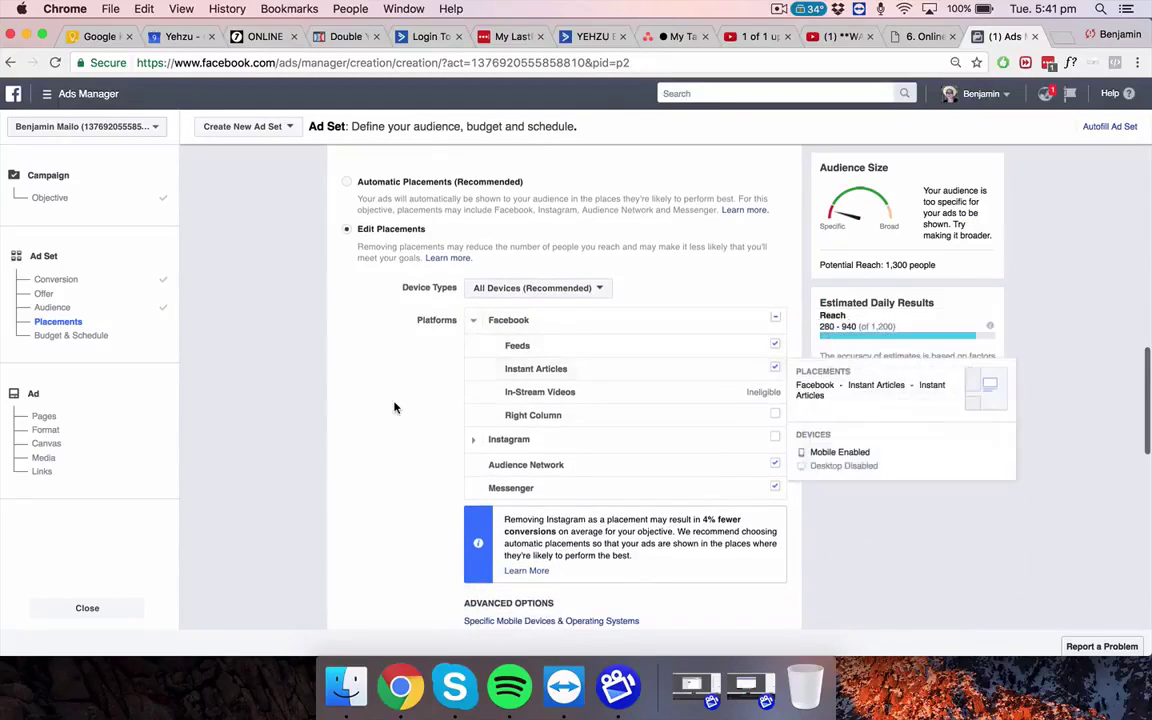
scroll(394, 407, down, 5)
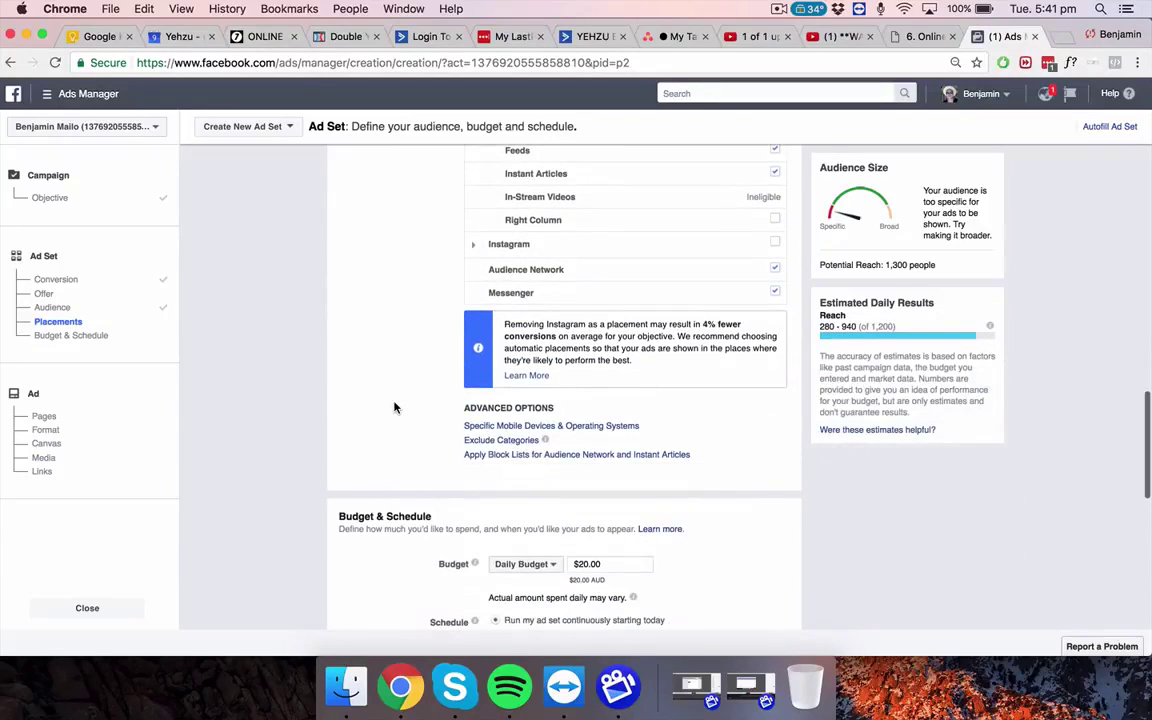
scroll(394, 407, down, 5)
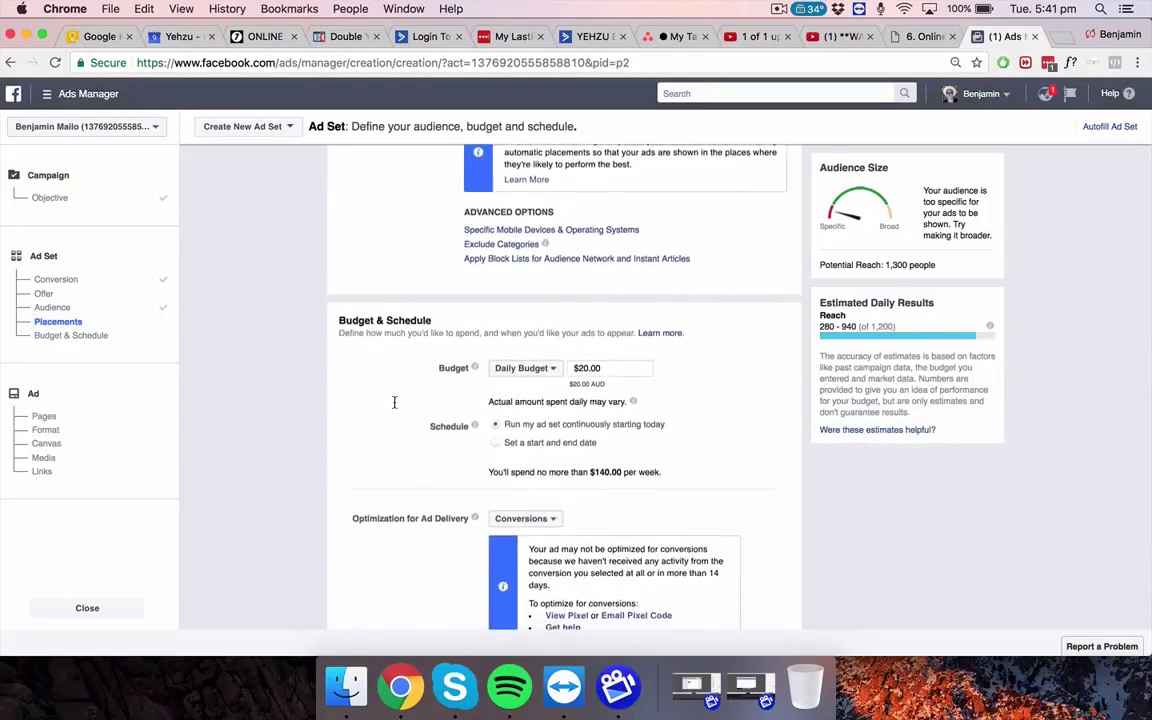
scroll(394, 402, down, 2)
click(583, 298)
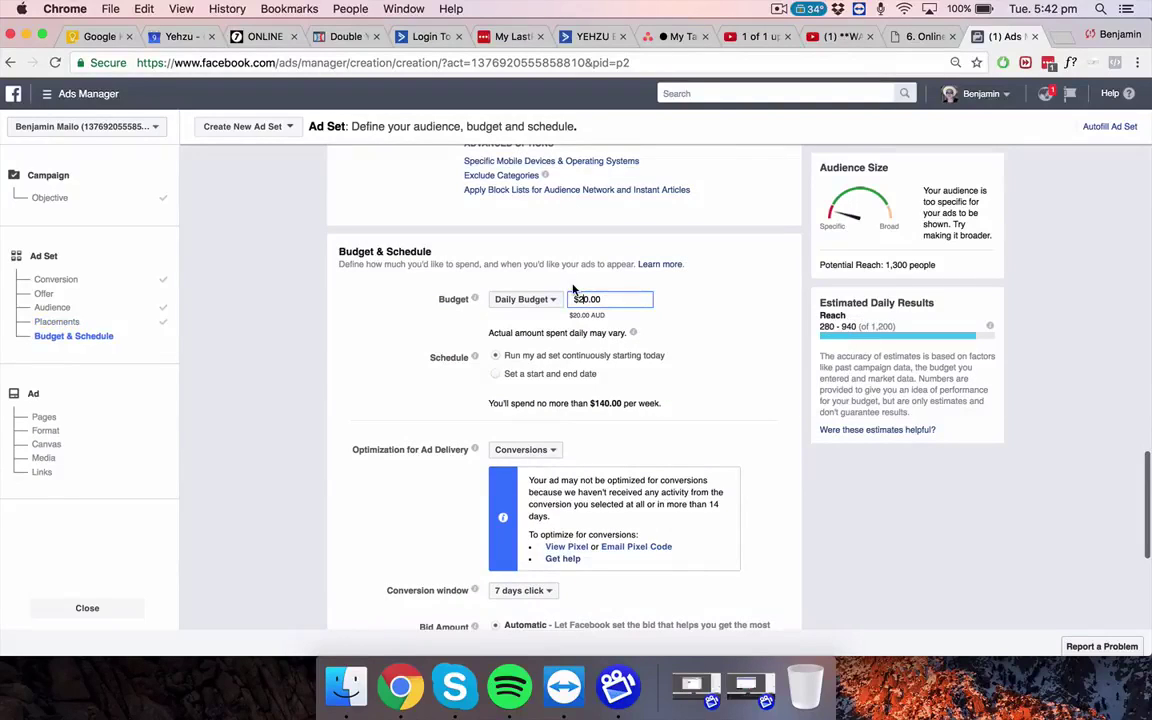
key(BackSpace)
text(1)
click(340, 347)
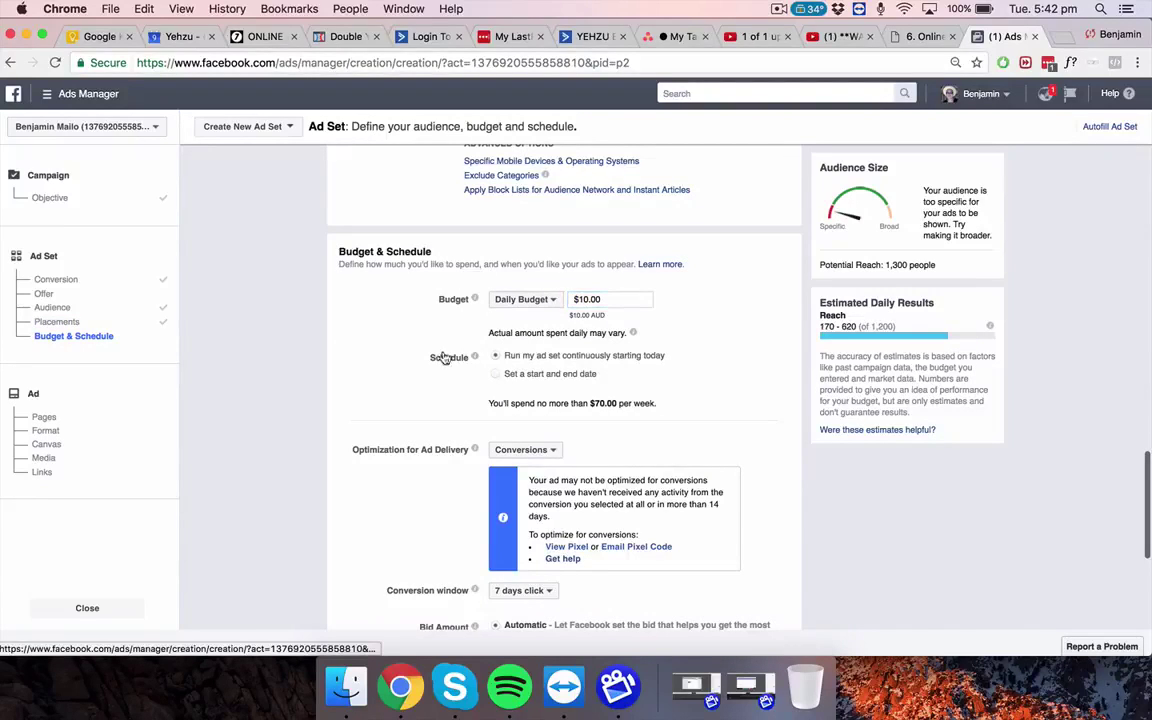
- Set the ad set's conversion window to 1 day click
scroll(648, 304, down, 2)
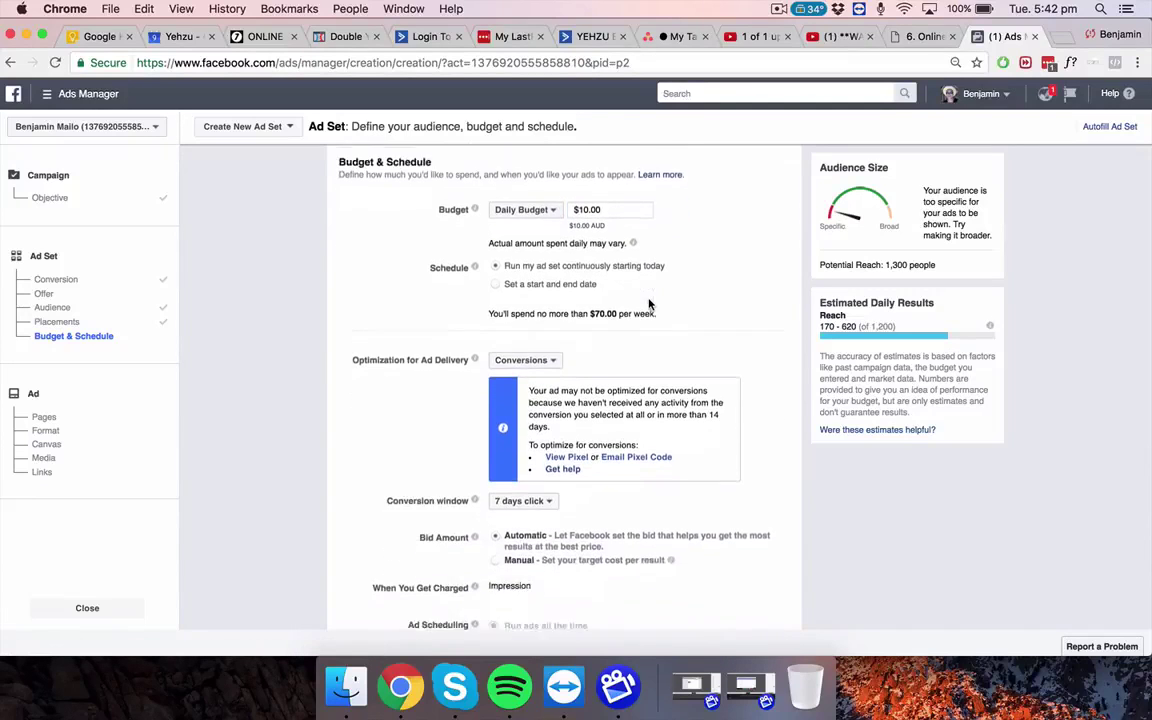
scroll(648, 304, down, 3)
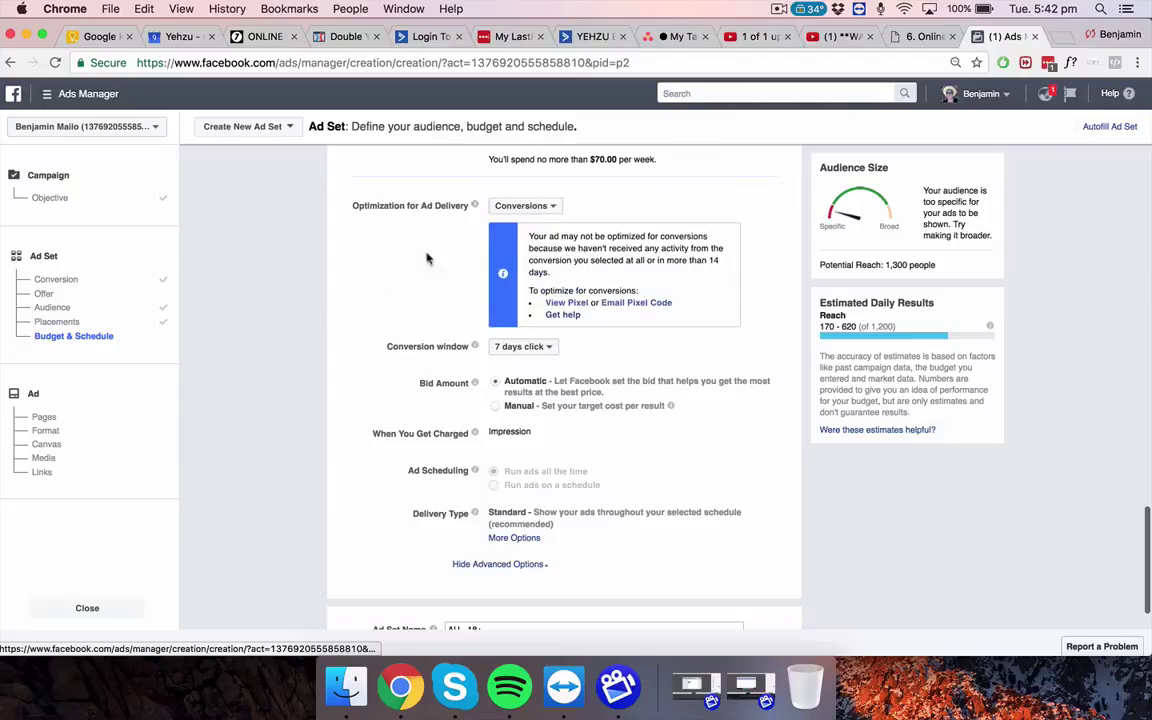
scroll(445, 337, down, 1)
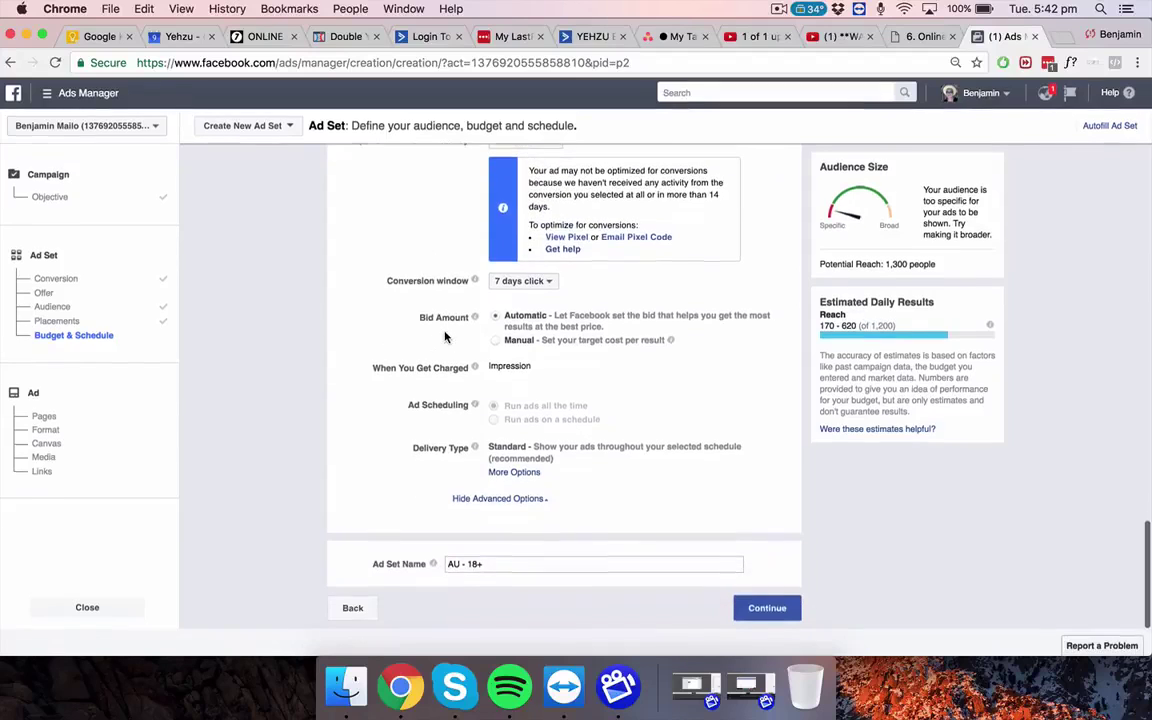
click(535, 282)
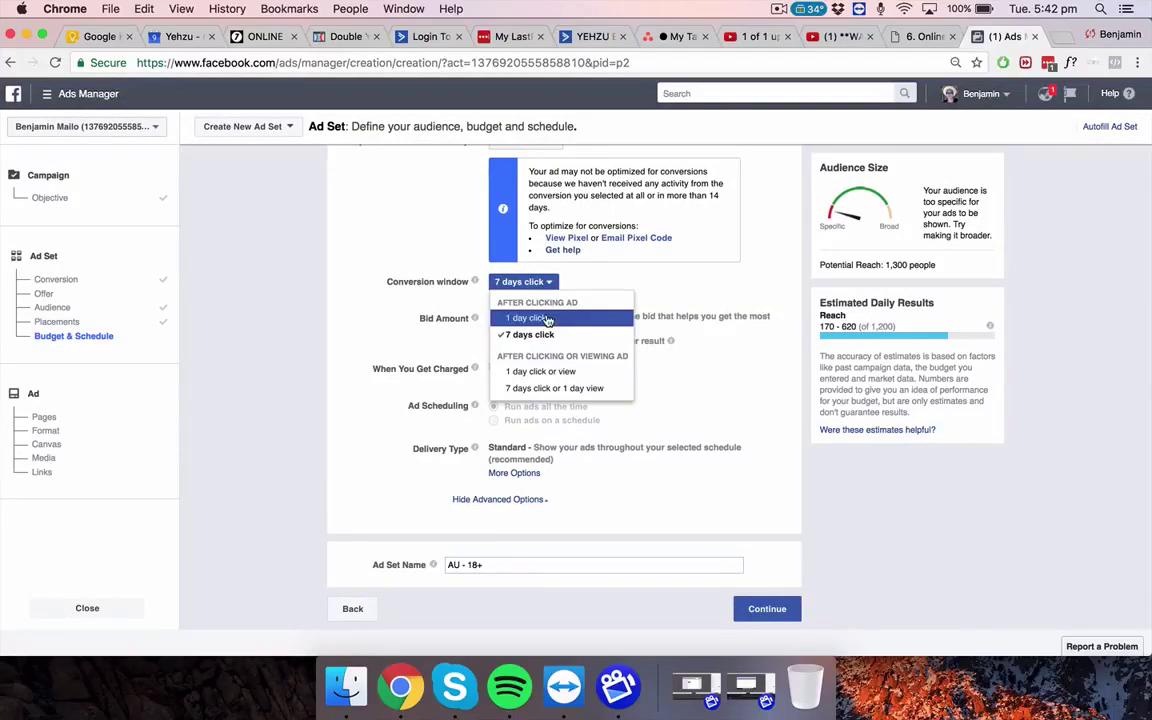
click(548, 319)
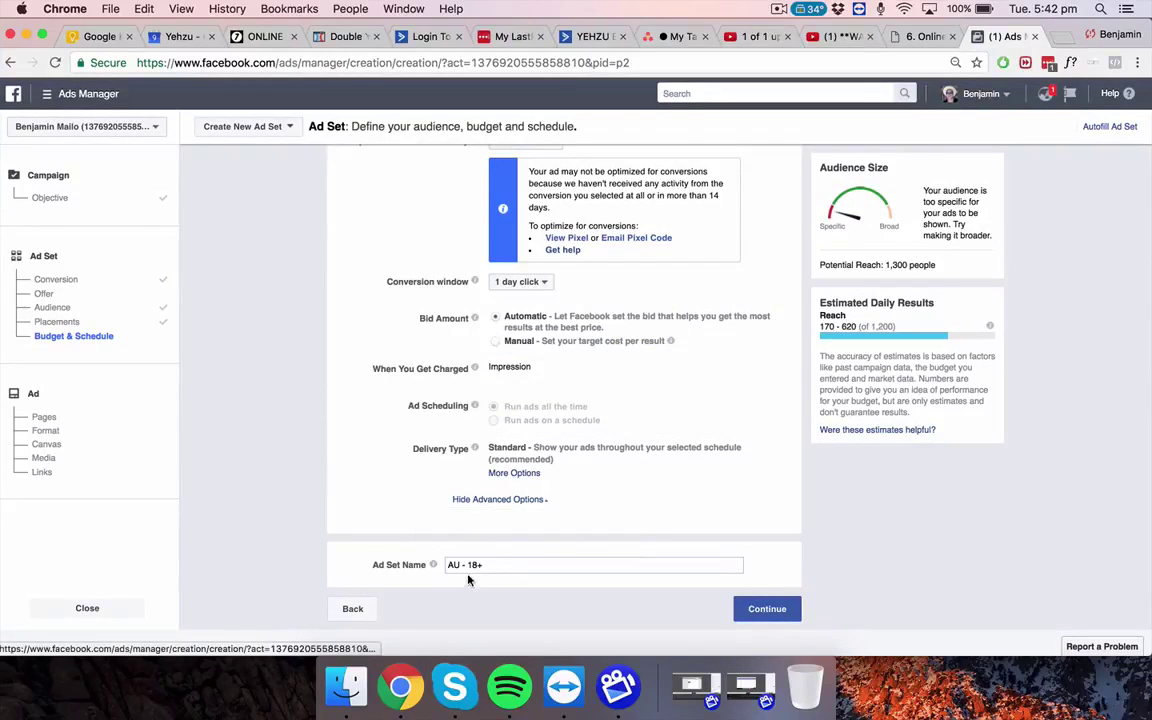
- Rename the ad set as How To Get Enough Sleep Every Night and continue to the ad setup
drag(491, 564, 380, 560)
key(BackSpace)
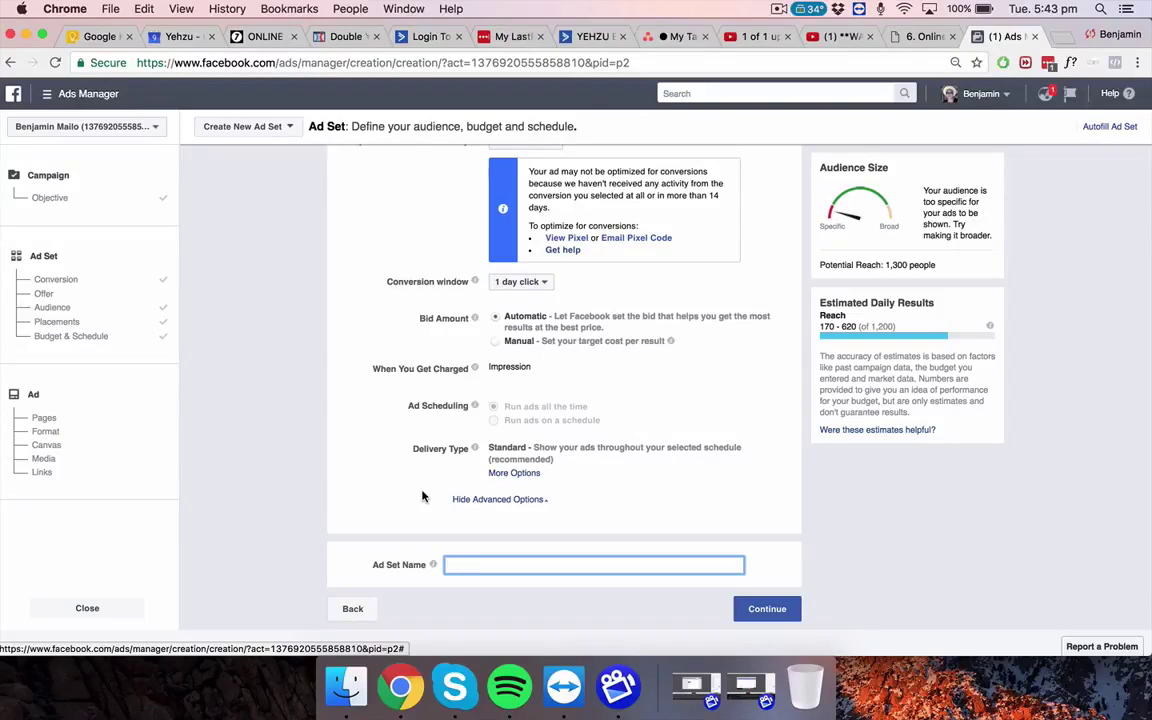
text(How To Get Enough Sl)
text(eep Every Night)
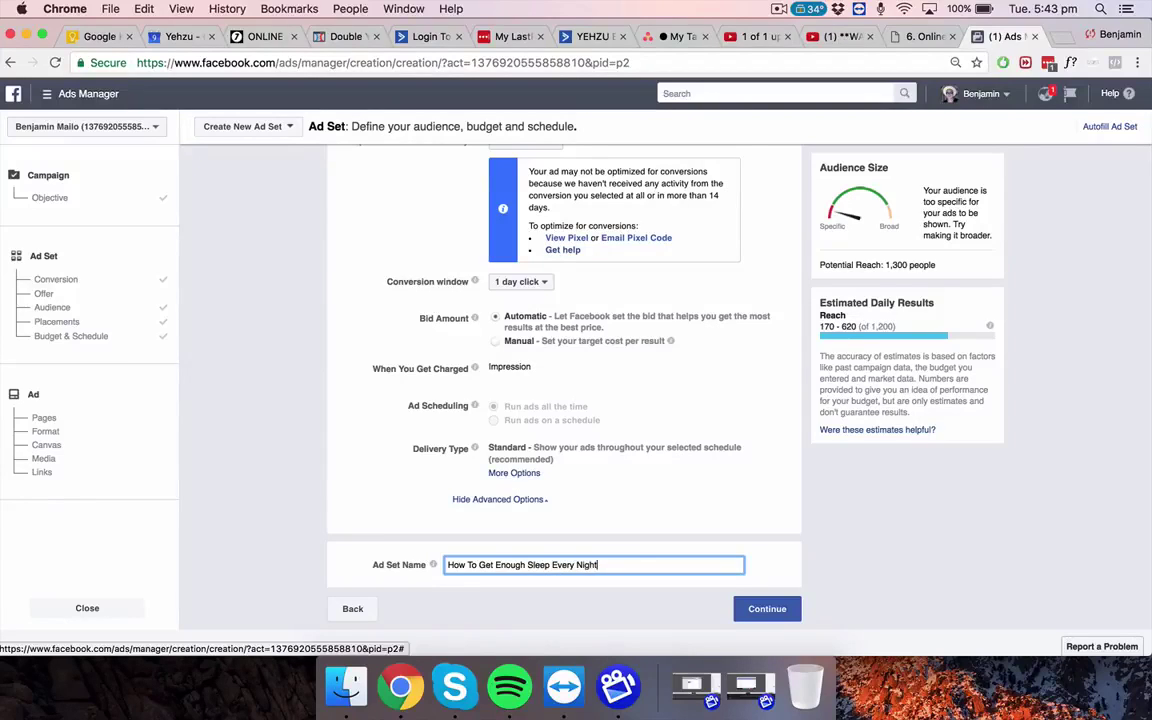
triple_click(612, 567)
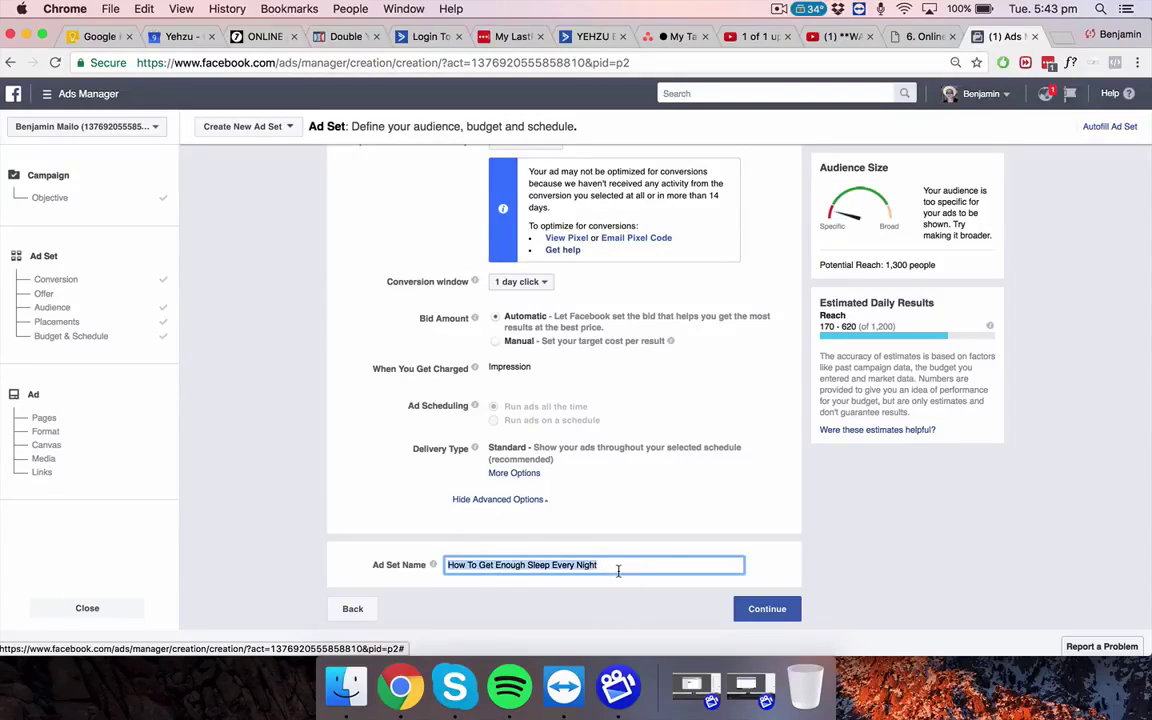
drag(604, 567, 445, 564)
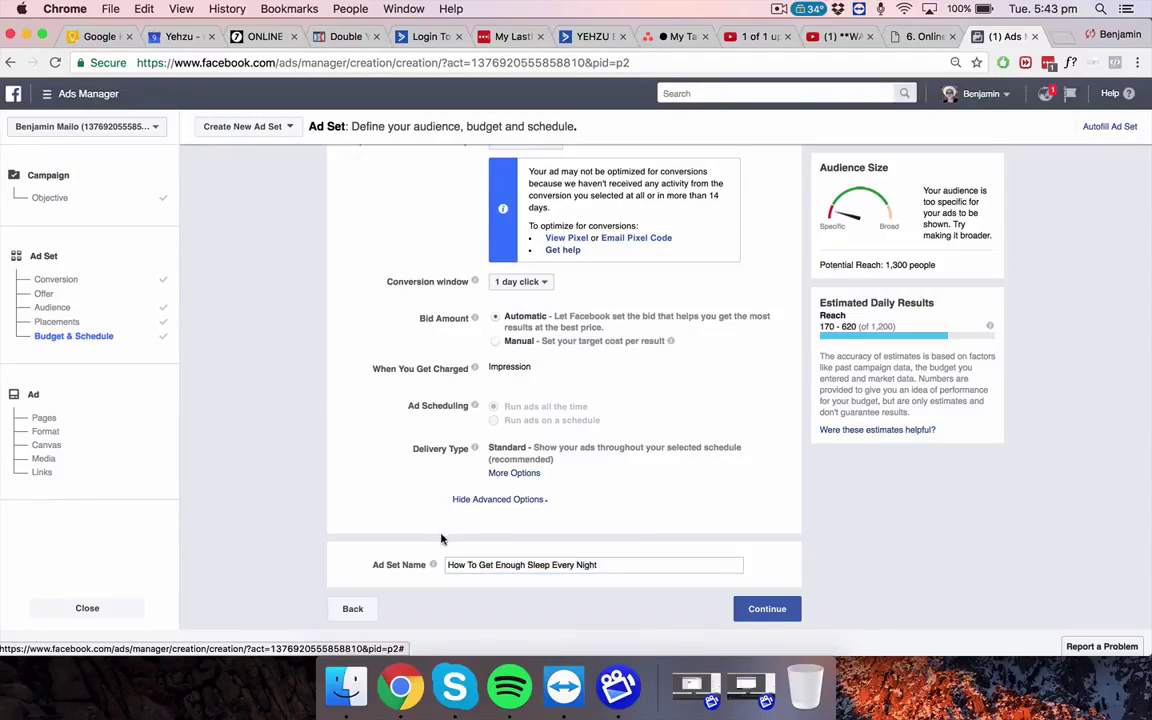
click(685, 564)
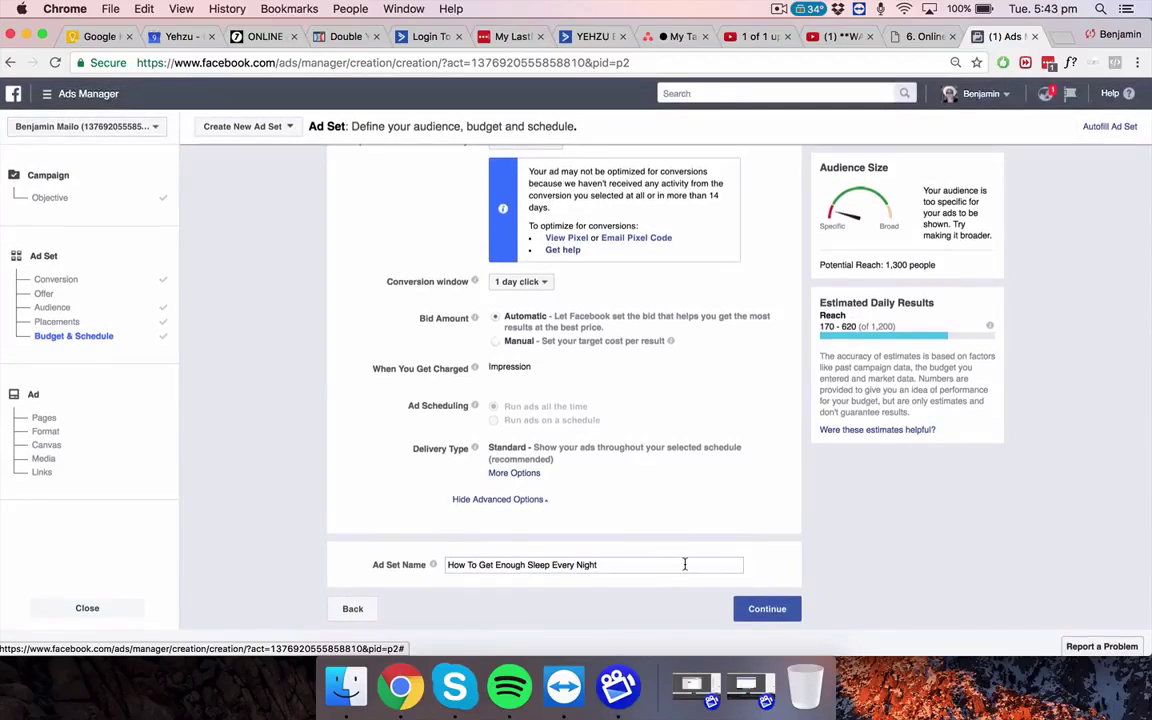
click(765, 610)
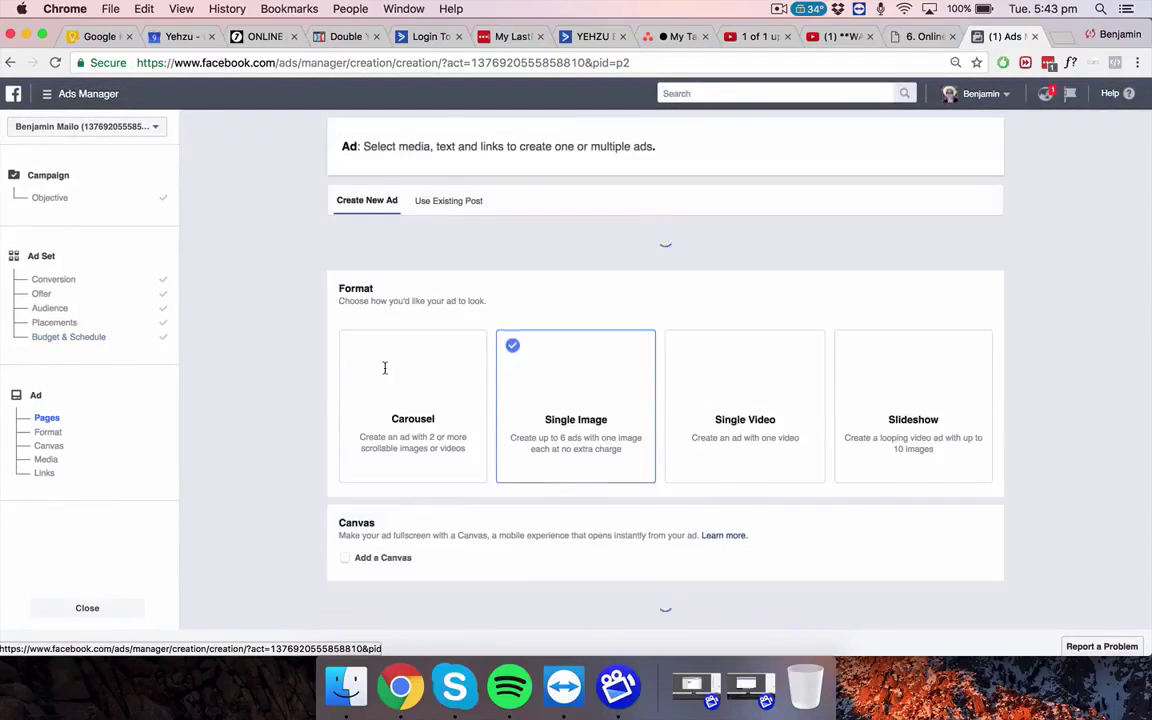
- Connect the ad to the Facebook page Yehzu - Business Coaching For Wellness Practices
scroll(556, 438, down, 2)
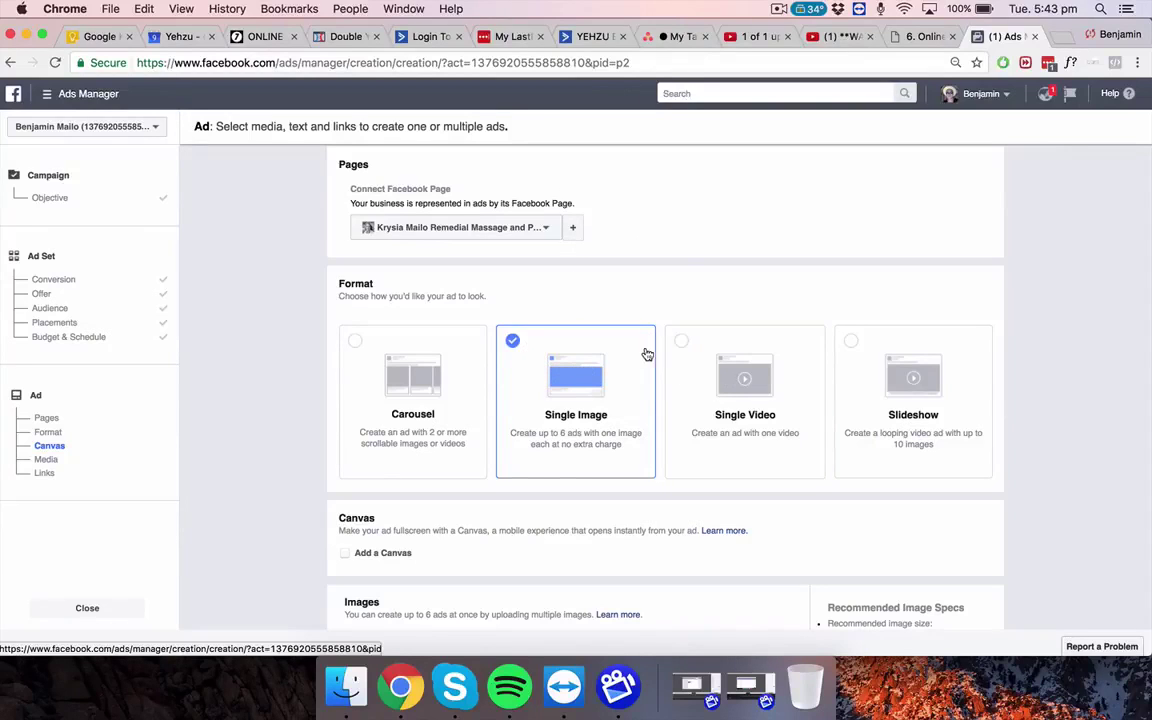
scroll(548, 367, up, 2)
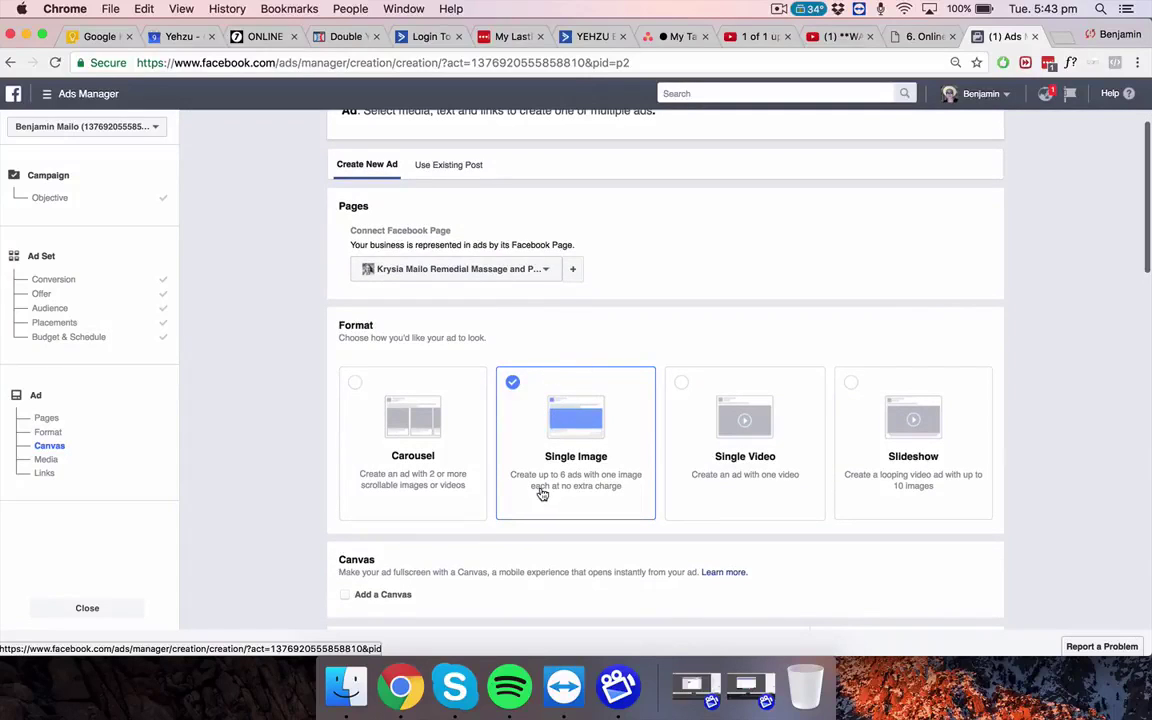
click(548, 271)
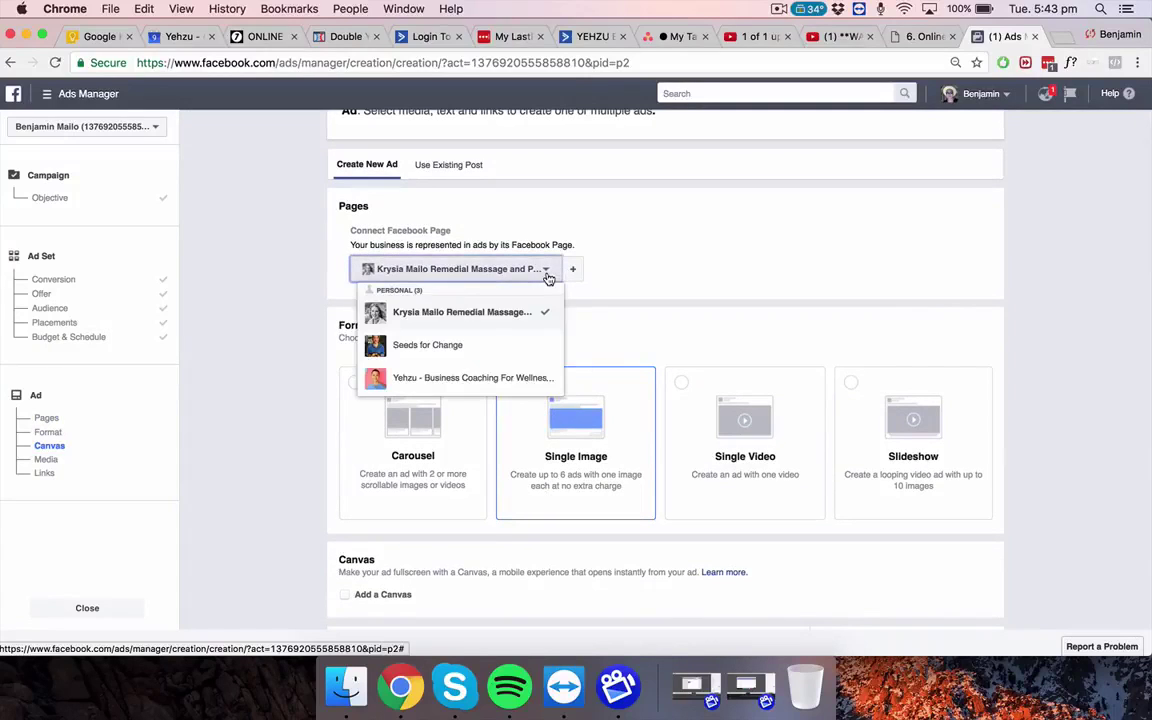
click(450, 382)
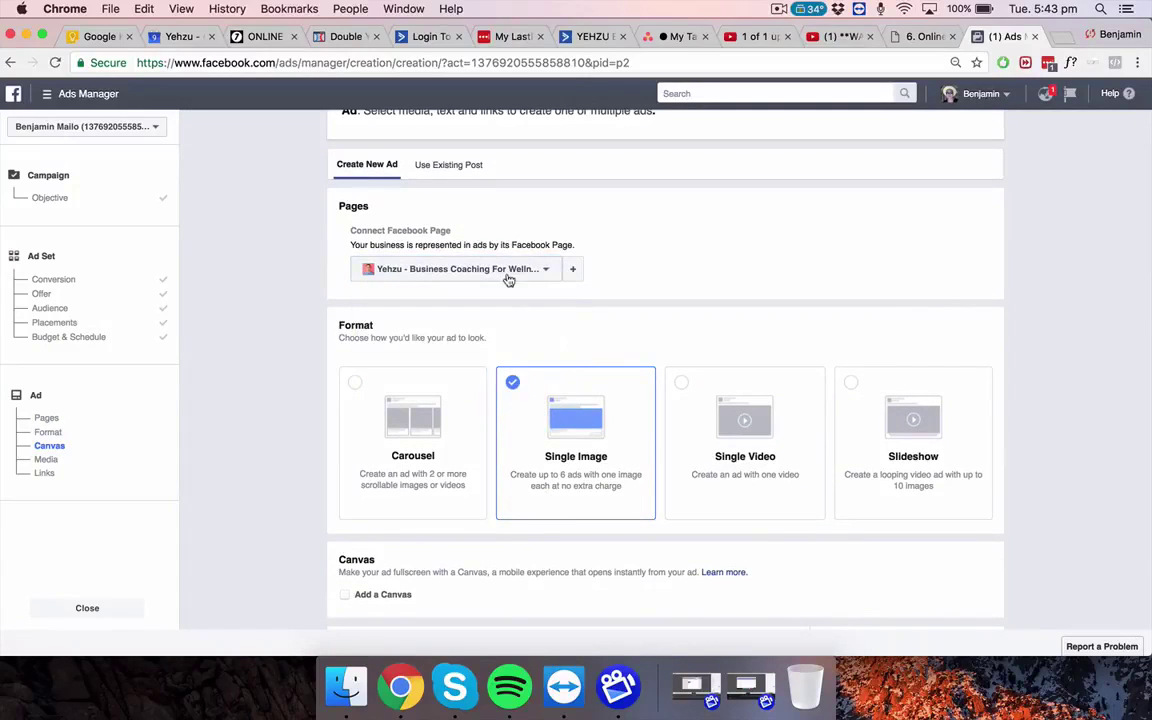
- Add the free stock photo of a diverse group standing against a pale wall as the ad's image
scroll(511, 321, down, 1)
scroll(511, 321, down, 5)
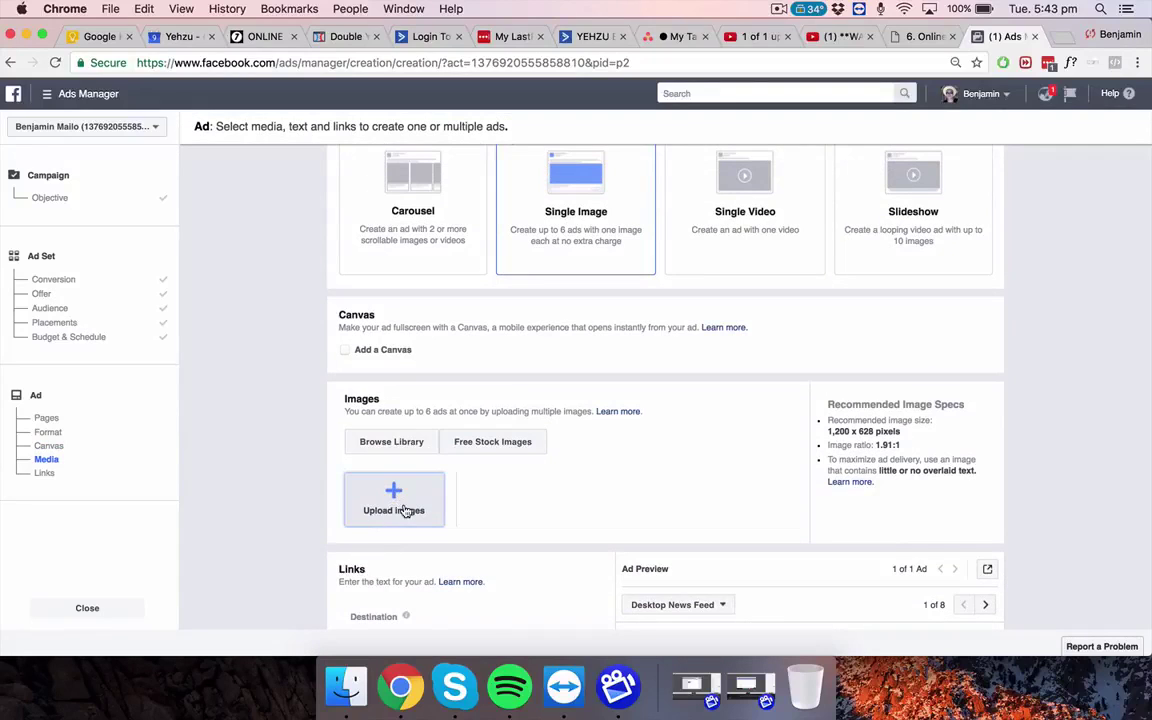
click(498, 442)
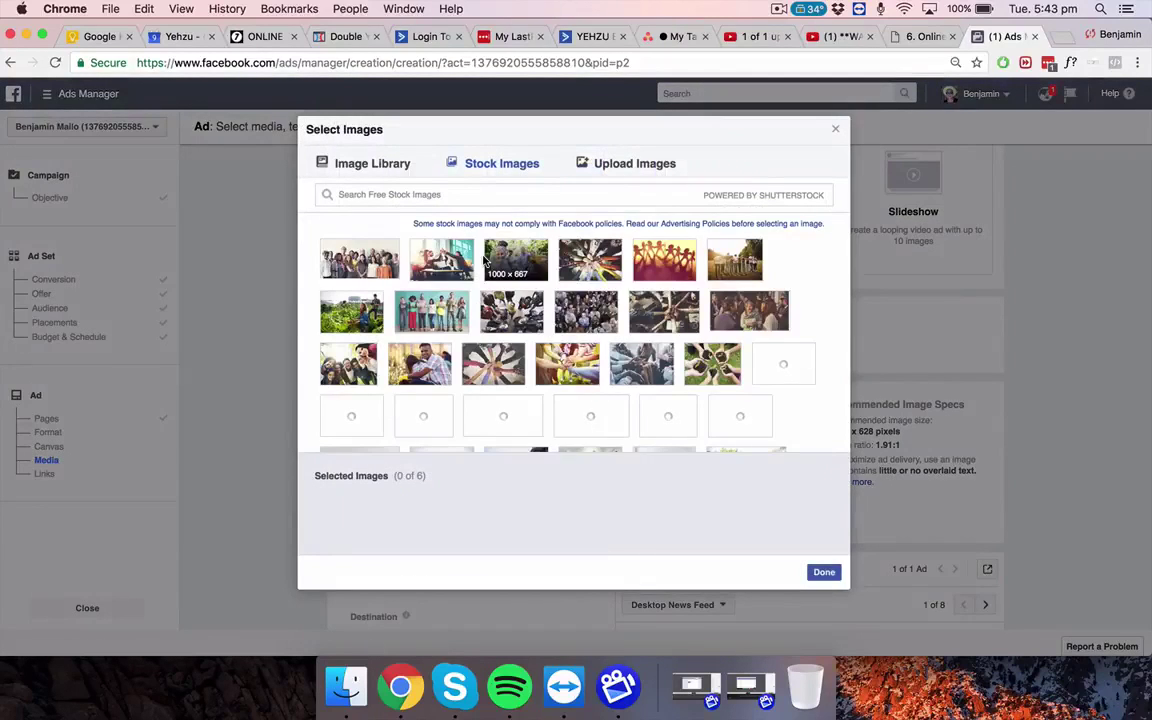
mouse_move(401, 311)
mouse_move(365, 262)
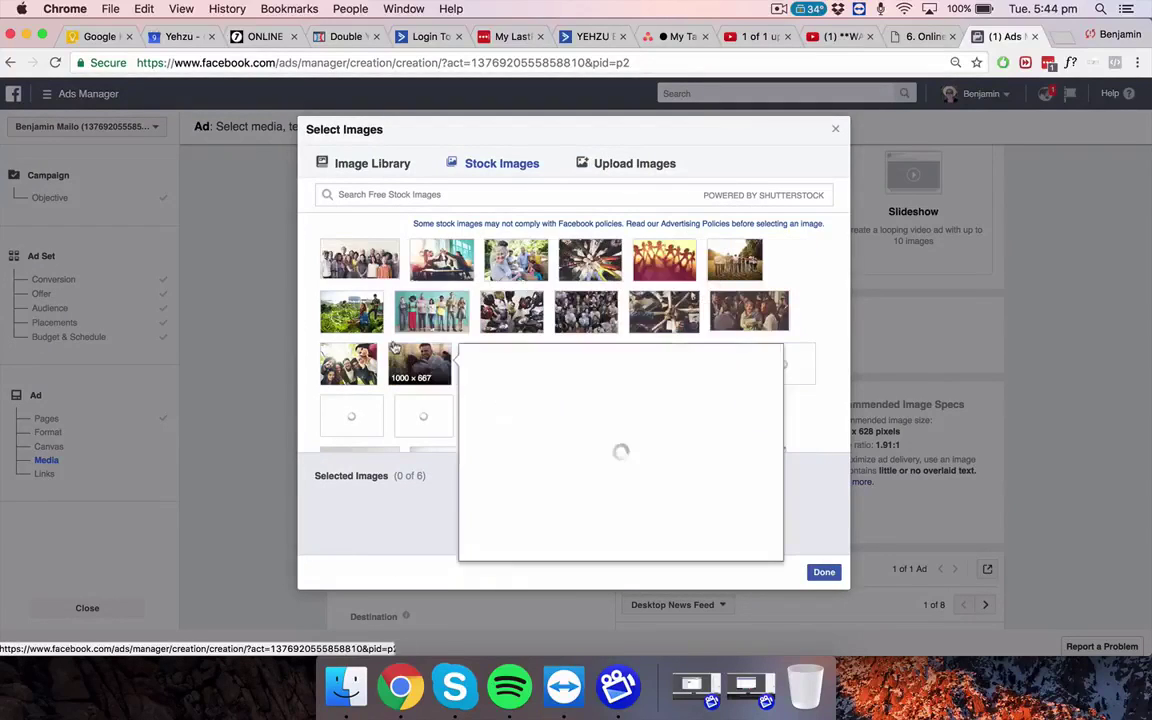
click(359, 268)
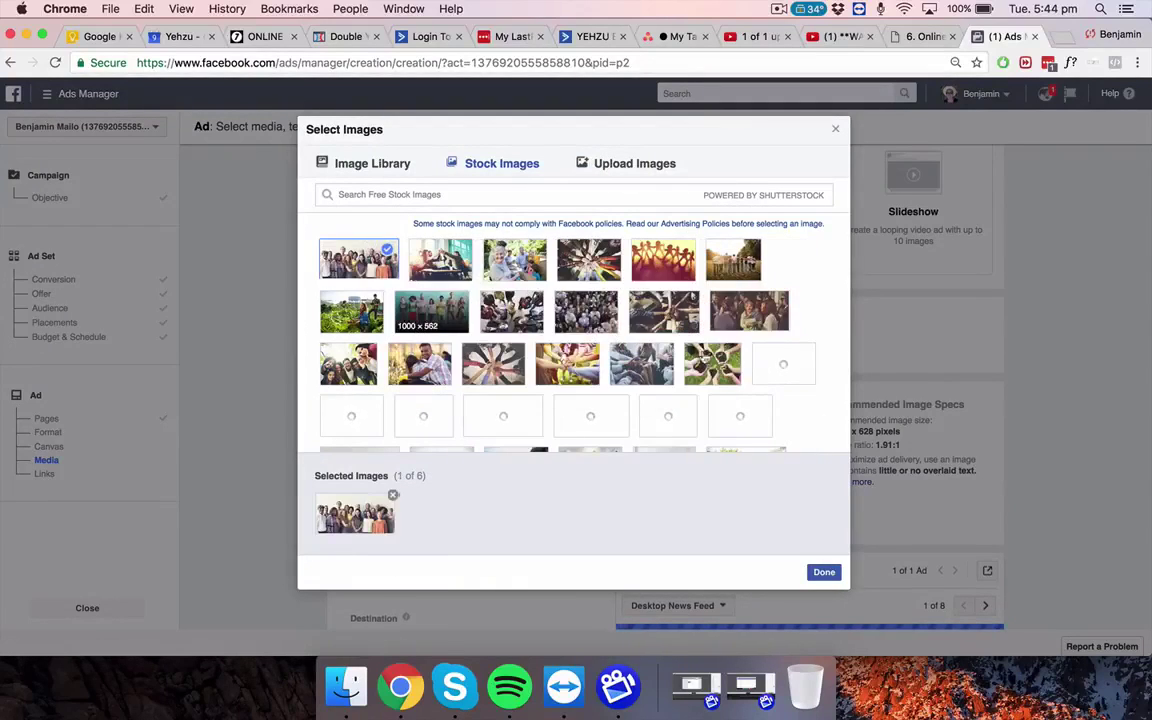
click(823, 572)
- Enter the ad headline "How To Get A Perfect Night's Sleep - Experts Finally Reveal Most Important Step"
scroll(509, 512, down, 4)
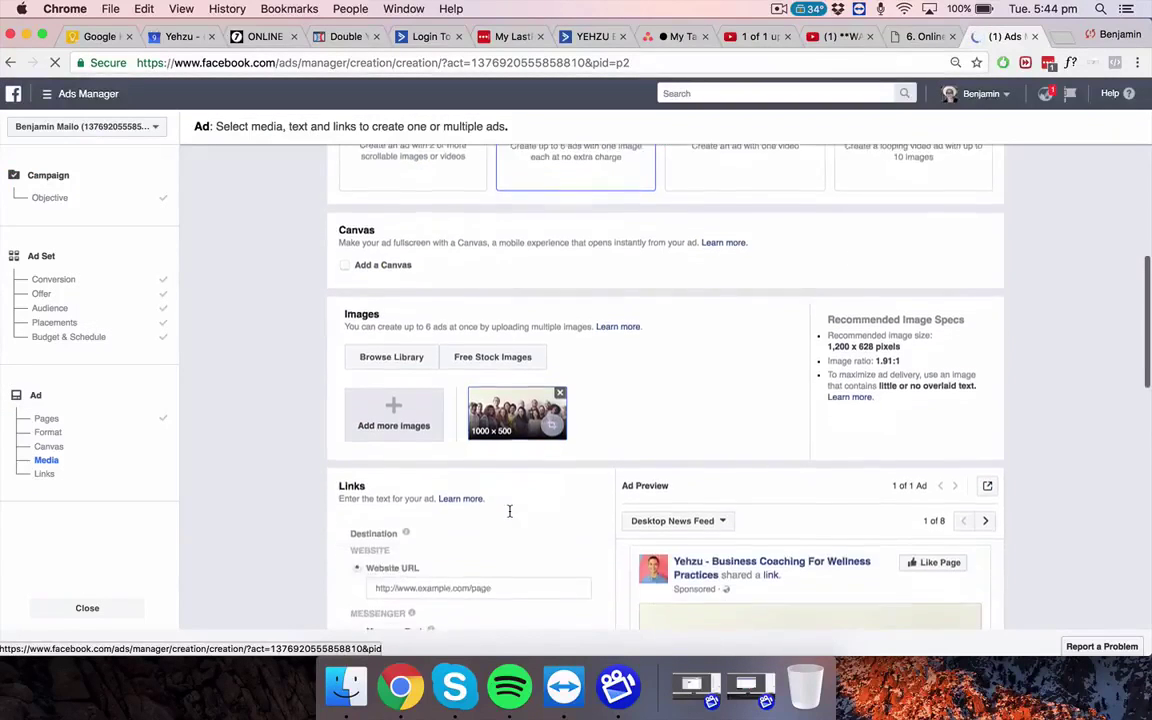
scroll(607, 357, down, 3)
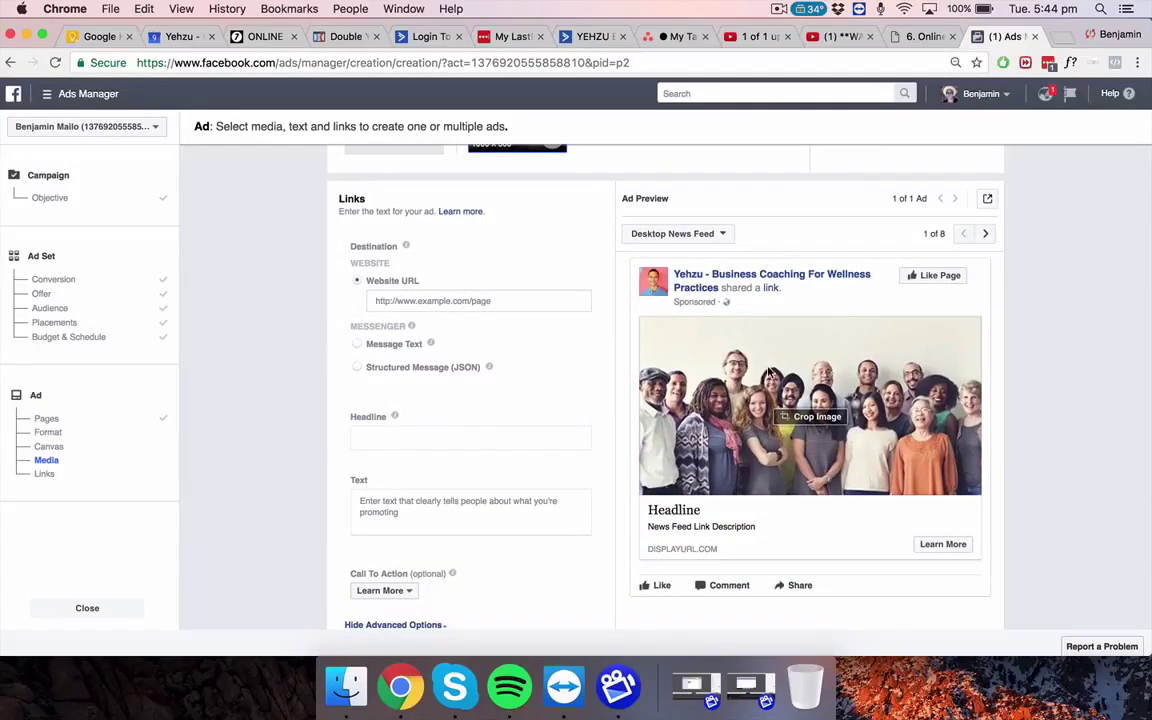
scroll(563, 450, up, 4)
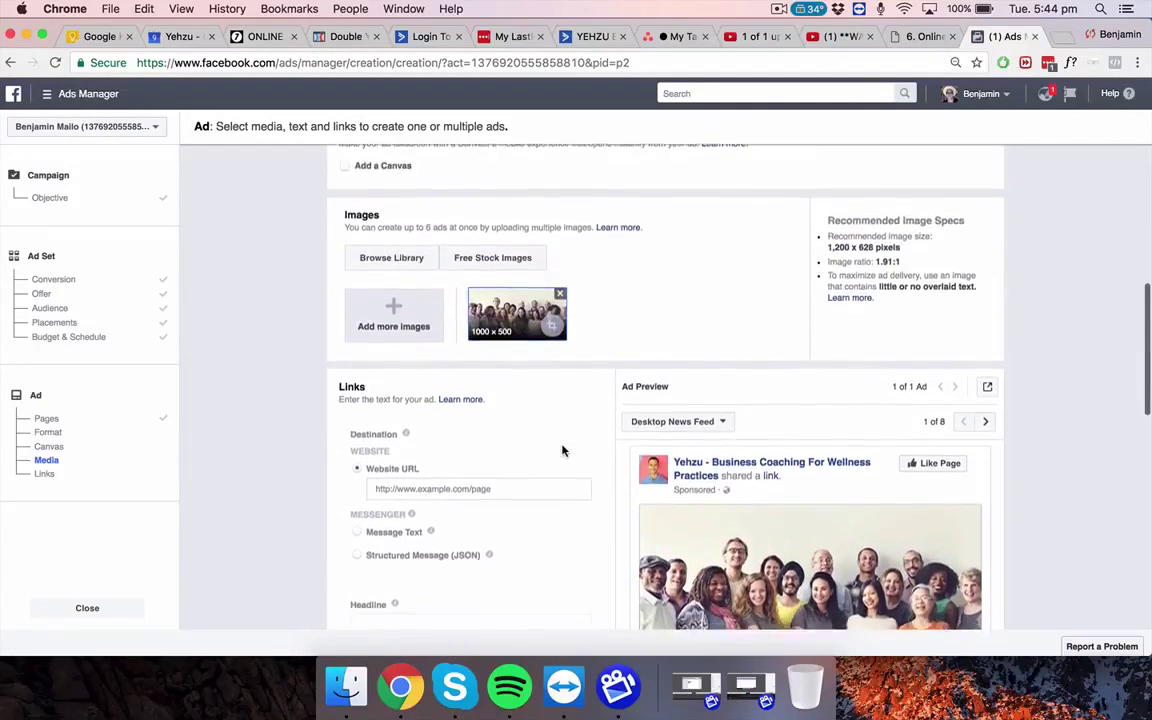
scroll(563, 450, down, 6)
click(527, 332)
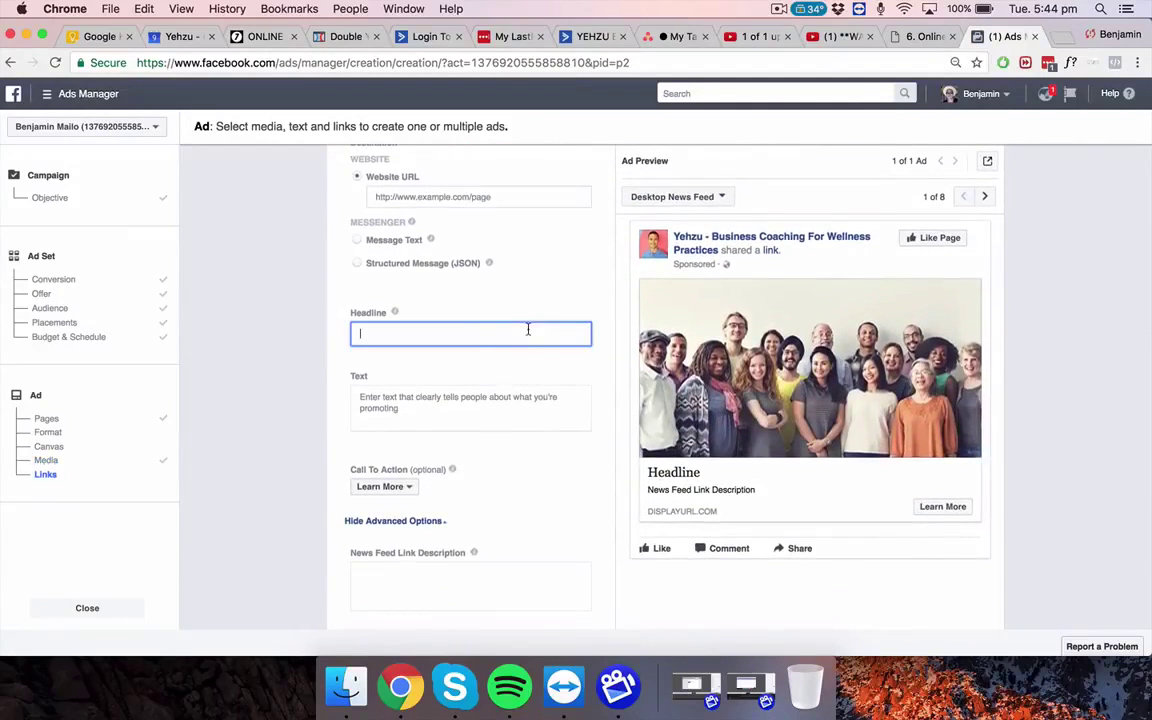
text(H)
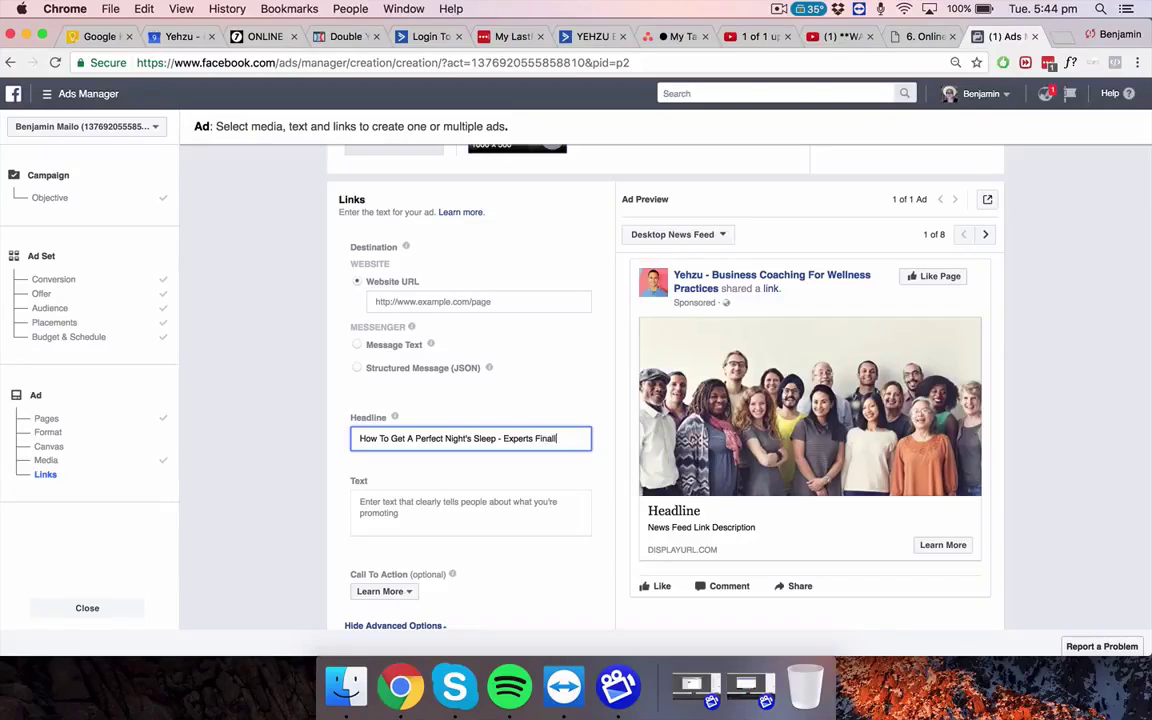
text(al )
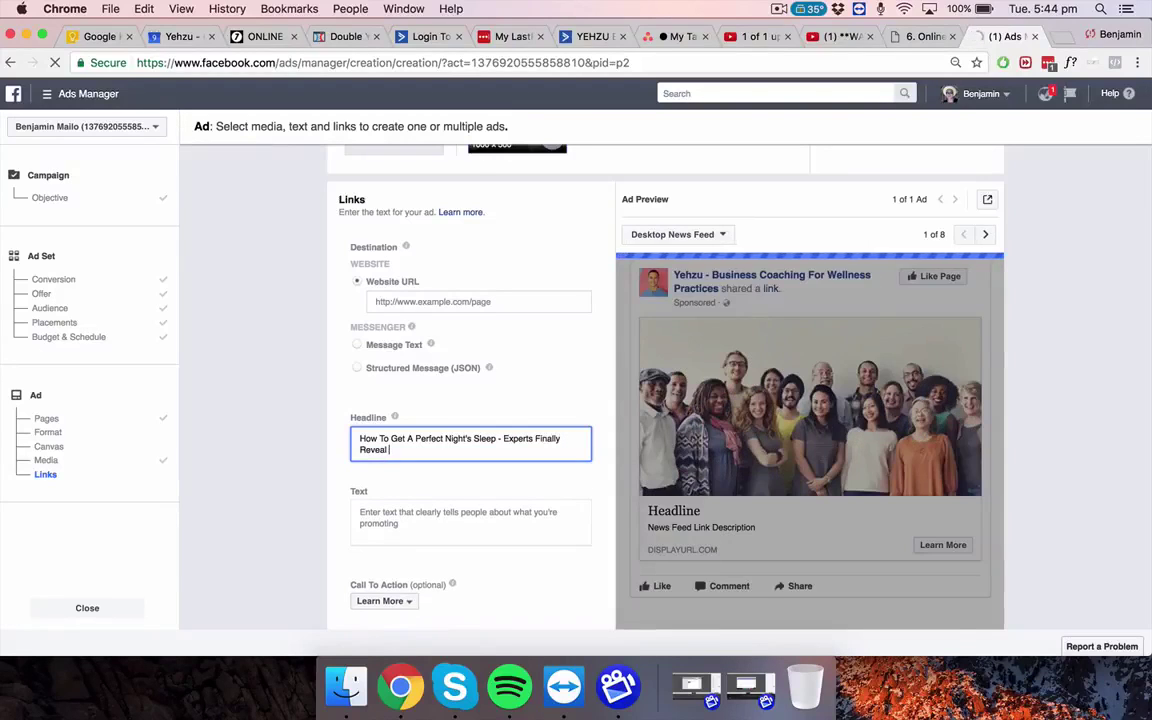
text(Most Important)
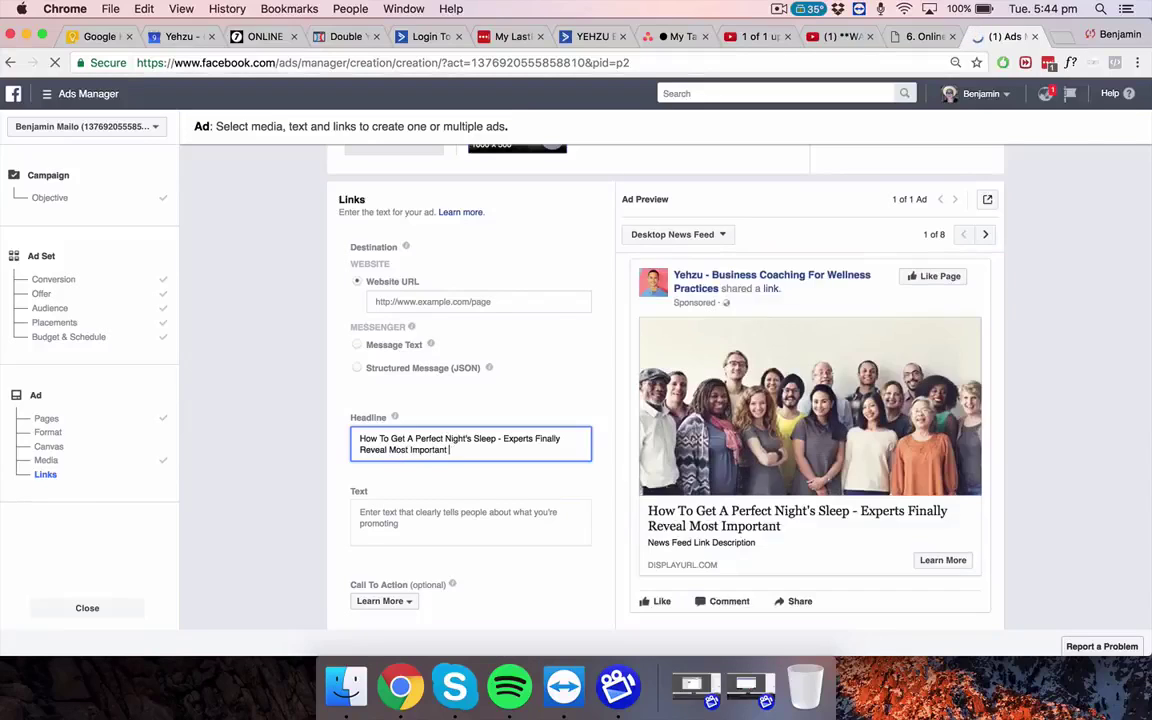
text(Thi)
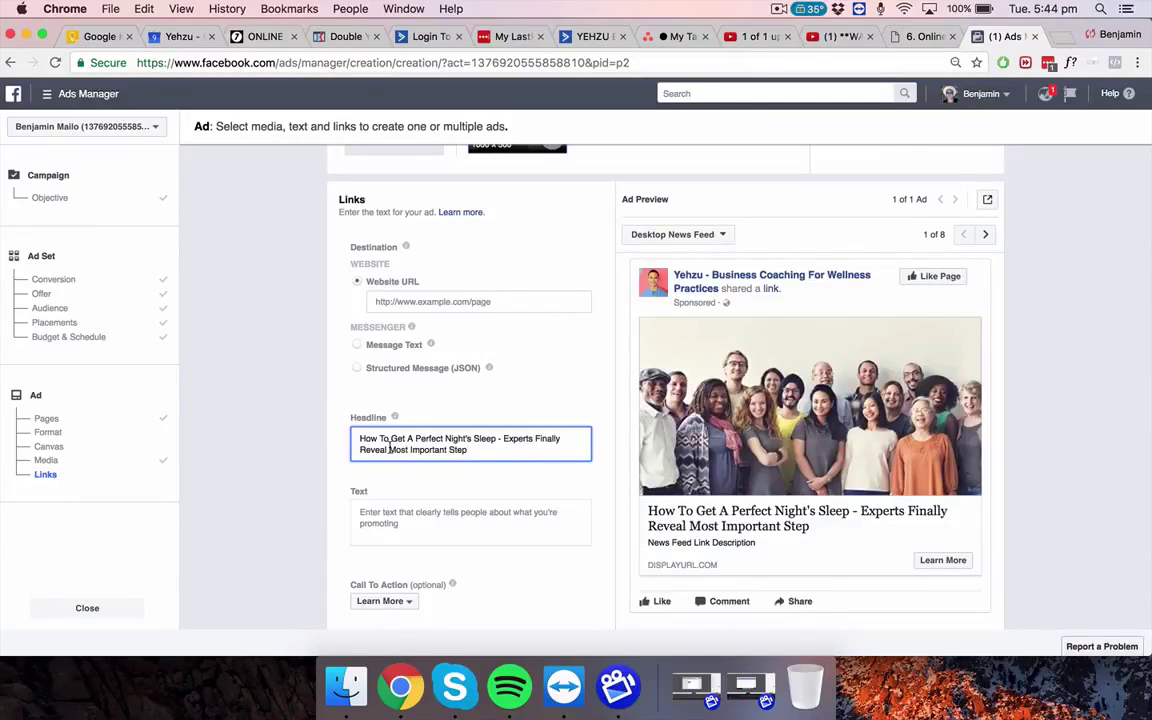
- Insert "Number 1" before "Most Important Step" in the headline and end it with an exclamation mark
click(389, 449)
text(Number 1 )
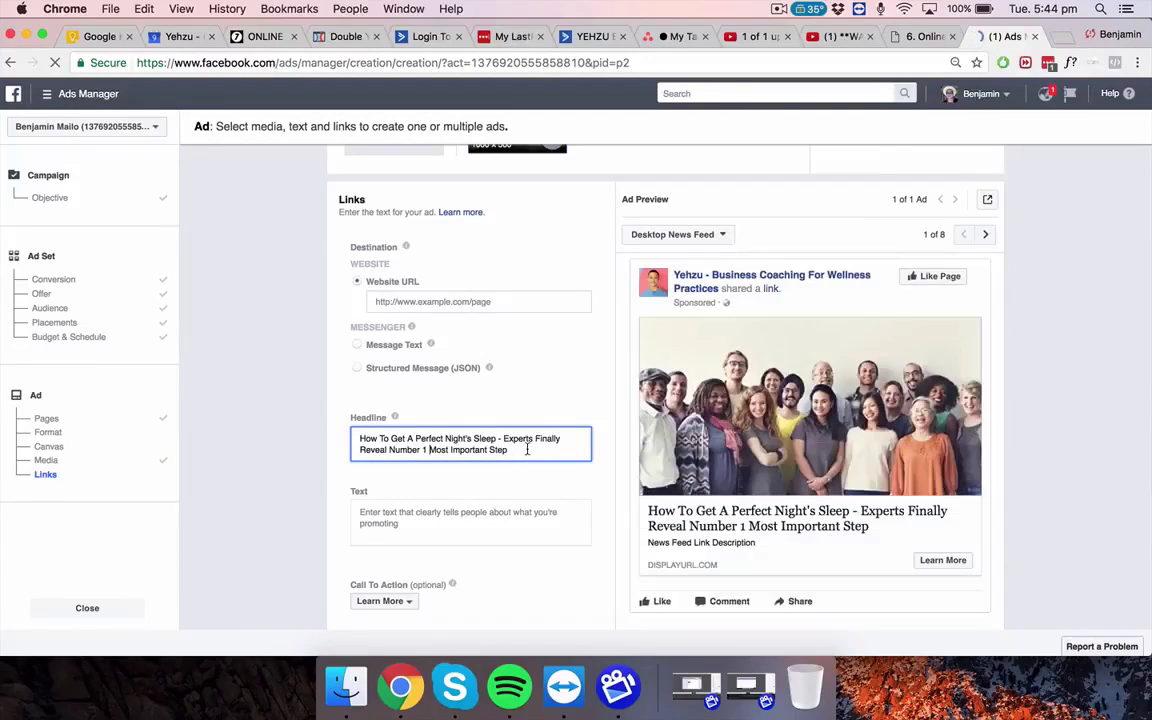
text(!)
- Enter the ad text "For the past 5 years, RMIT scientists have been researching one gene responsible for the perfect night's sleep. This has just been revealed"
click(487, 520)
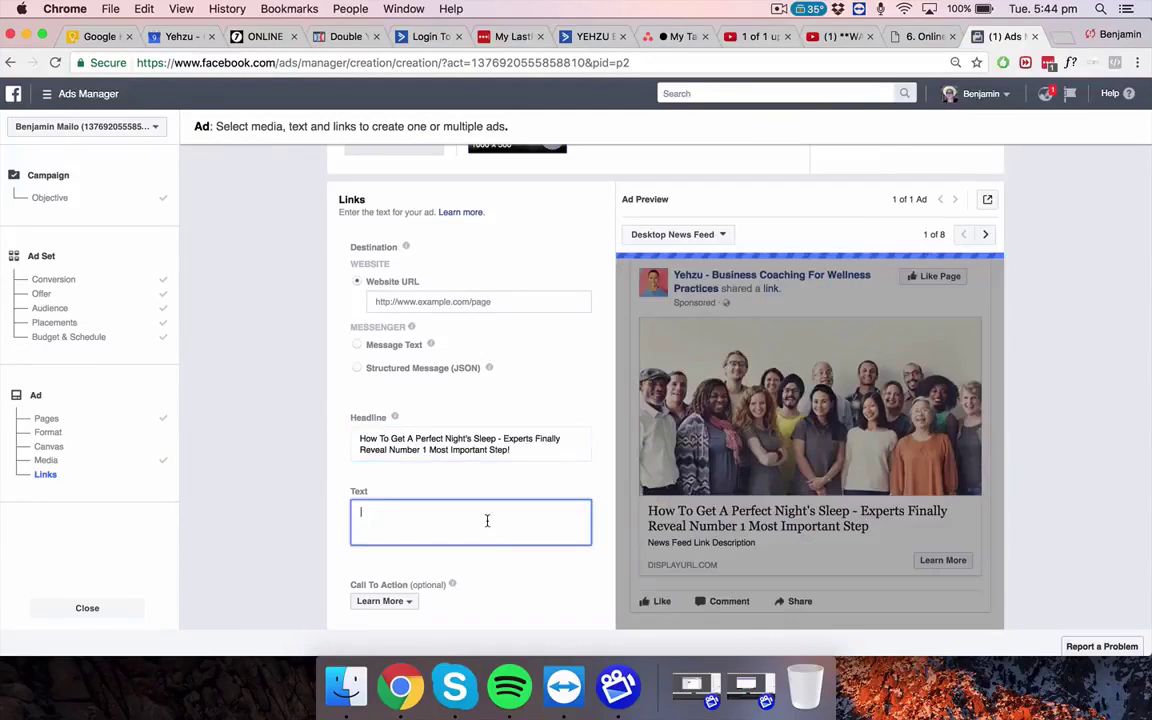
text(E)
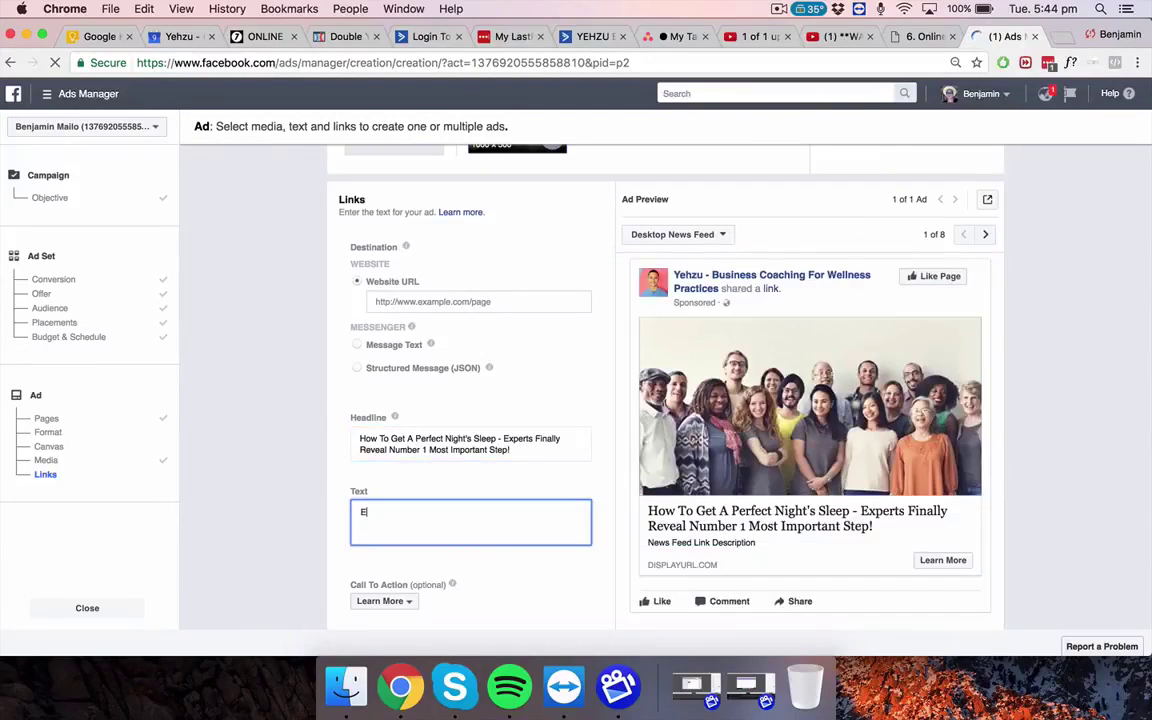
key(BackSpace)
text(F)
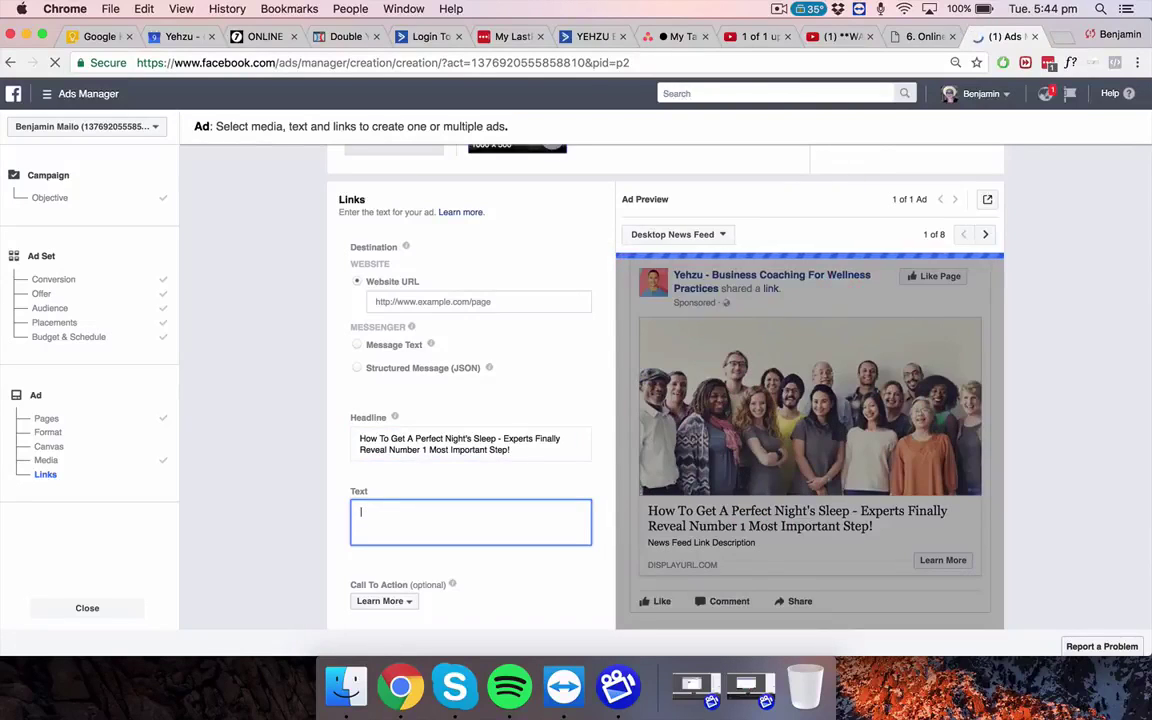
text(or the past 5 years,)
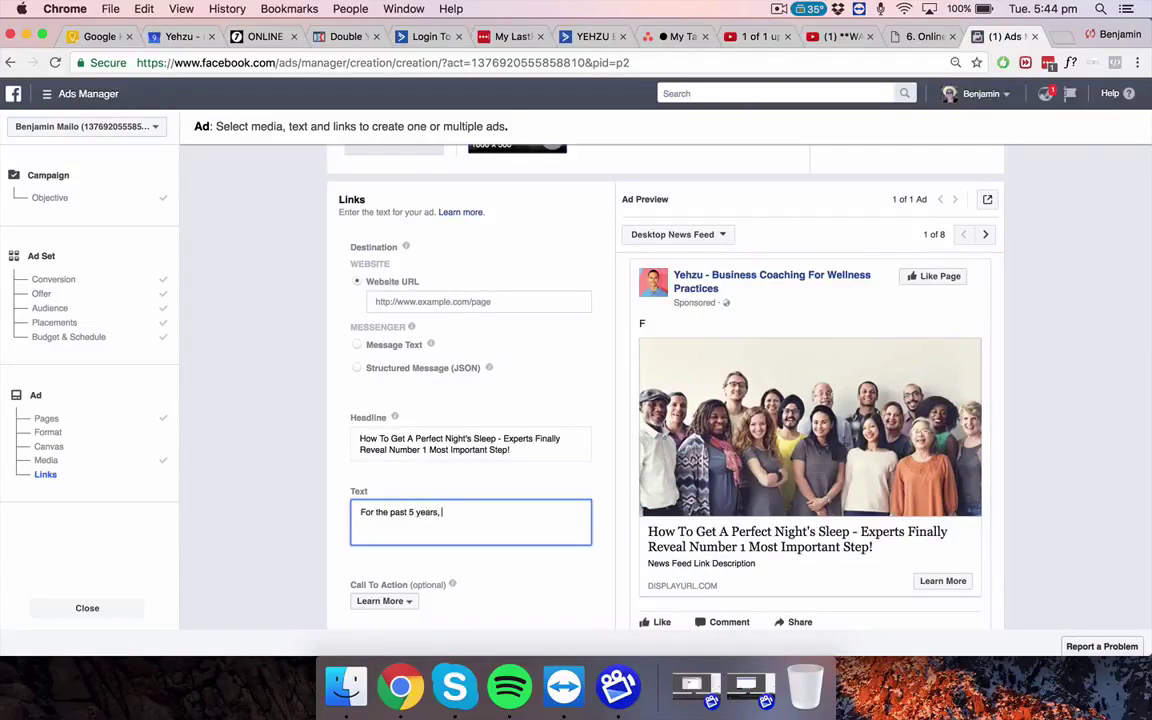
text( RMIT scientists)
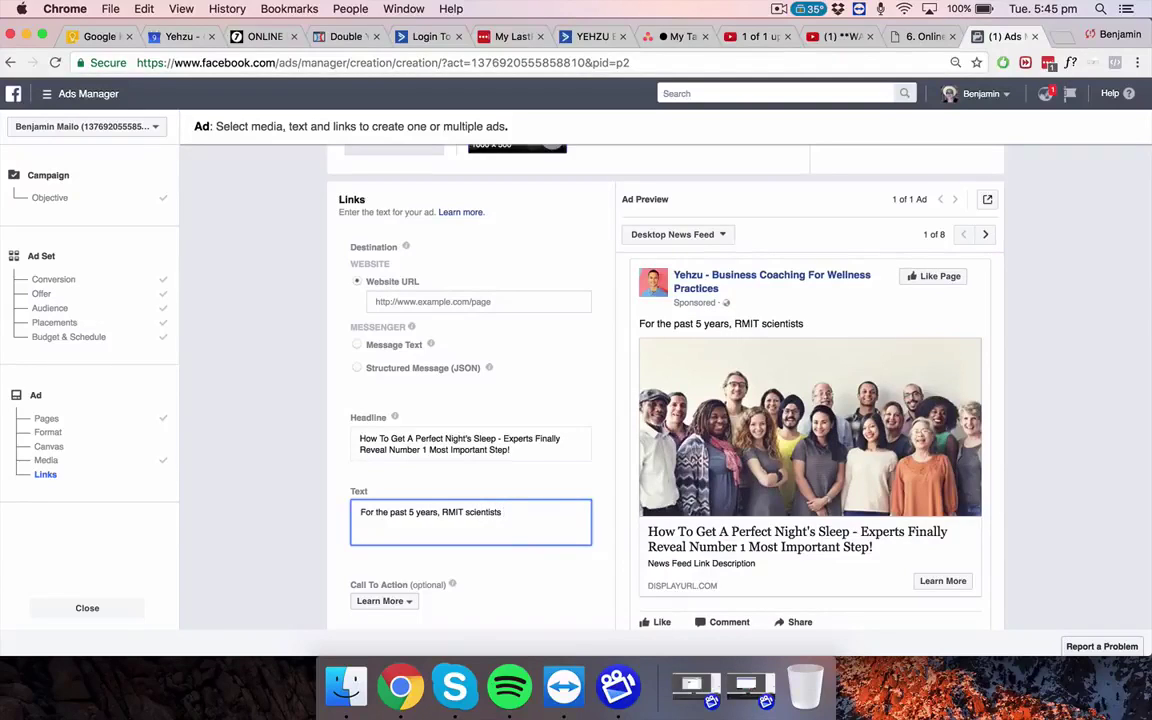
text(been researching one gene responsi)
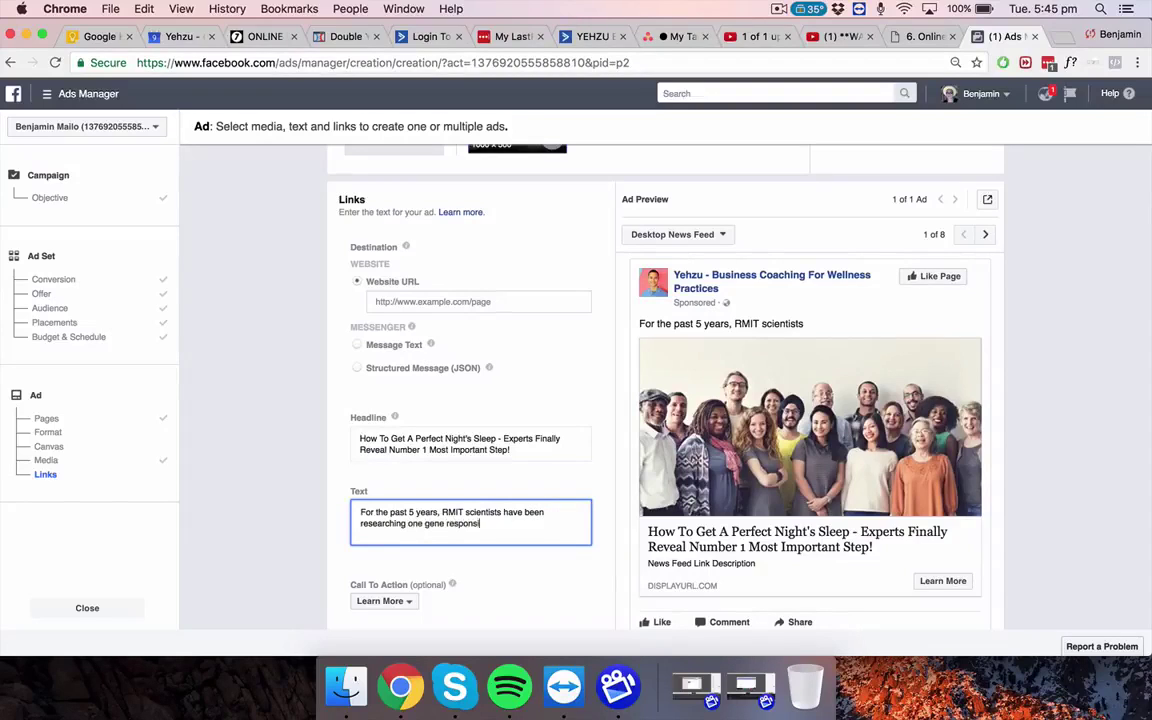
text(ble for the perfect night)
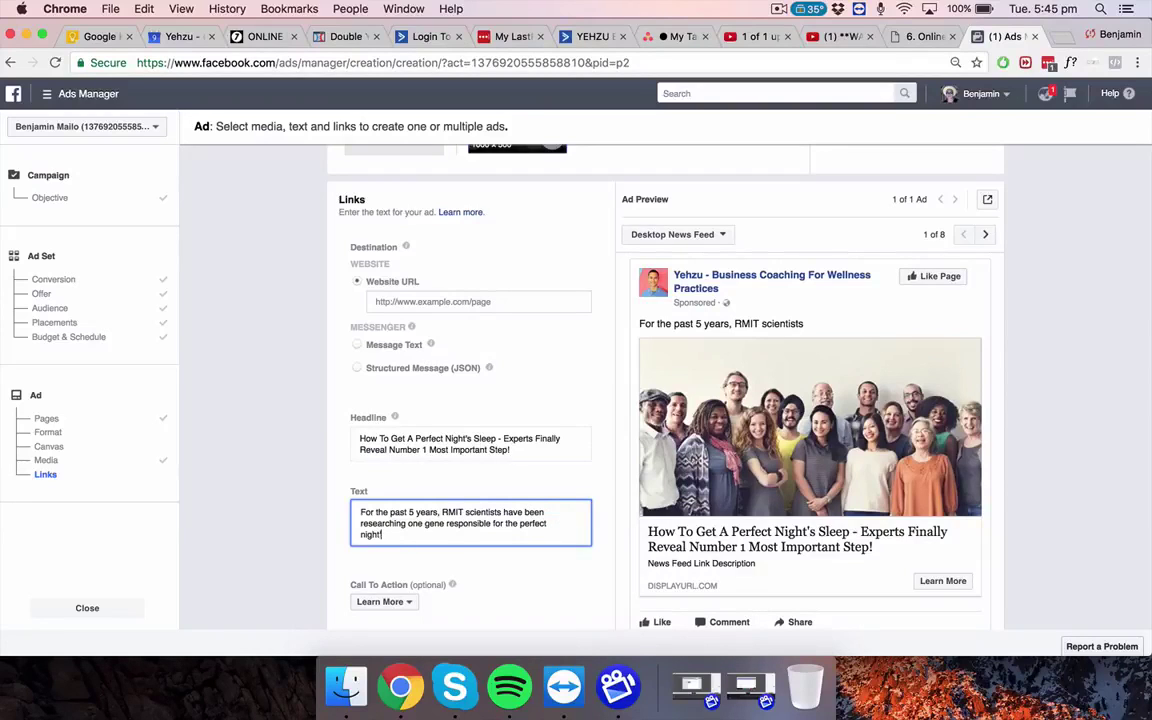
text('s sleep. This has)
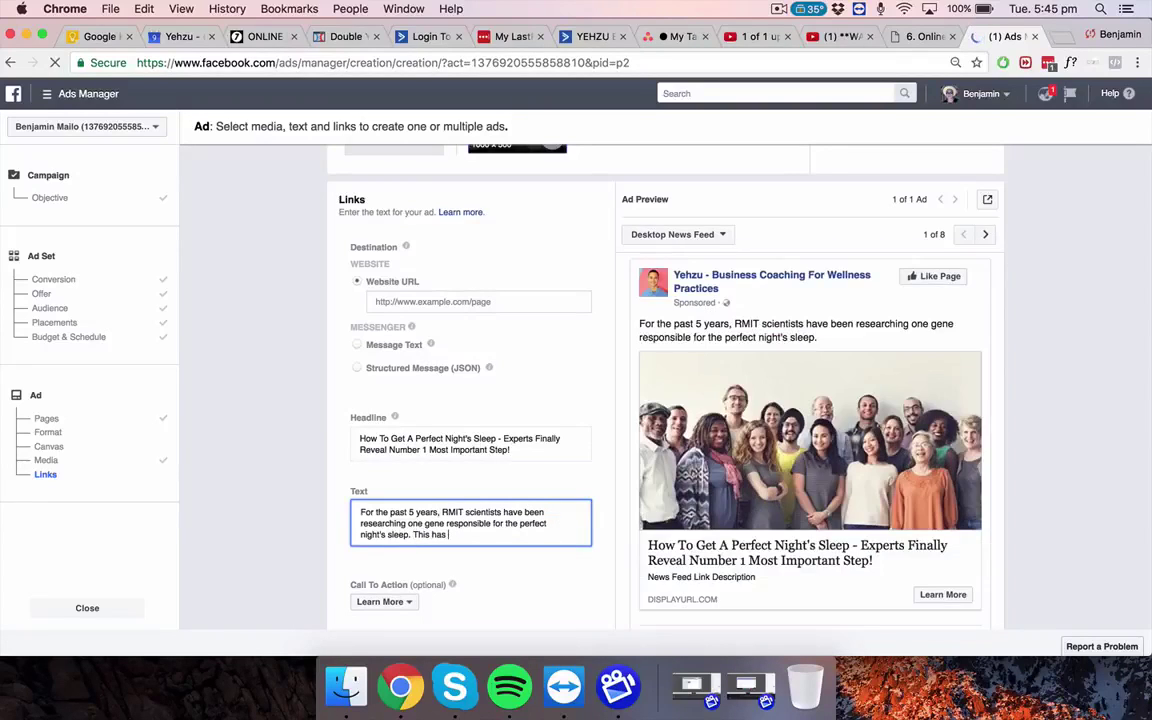
text( just been revealed)
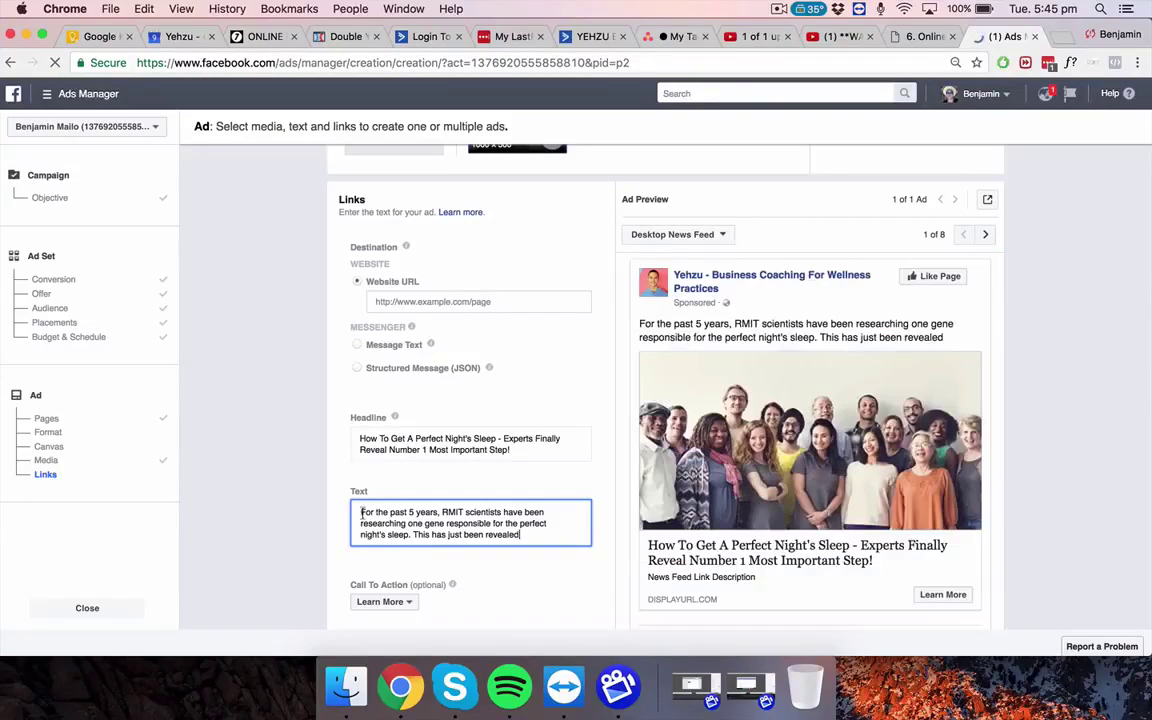
- Add the opening line "Do you struggle to get consistent sleep? Feeling drained?" above the existing ad text
key(Return)
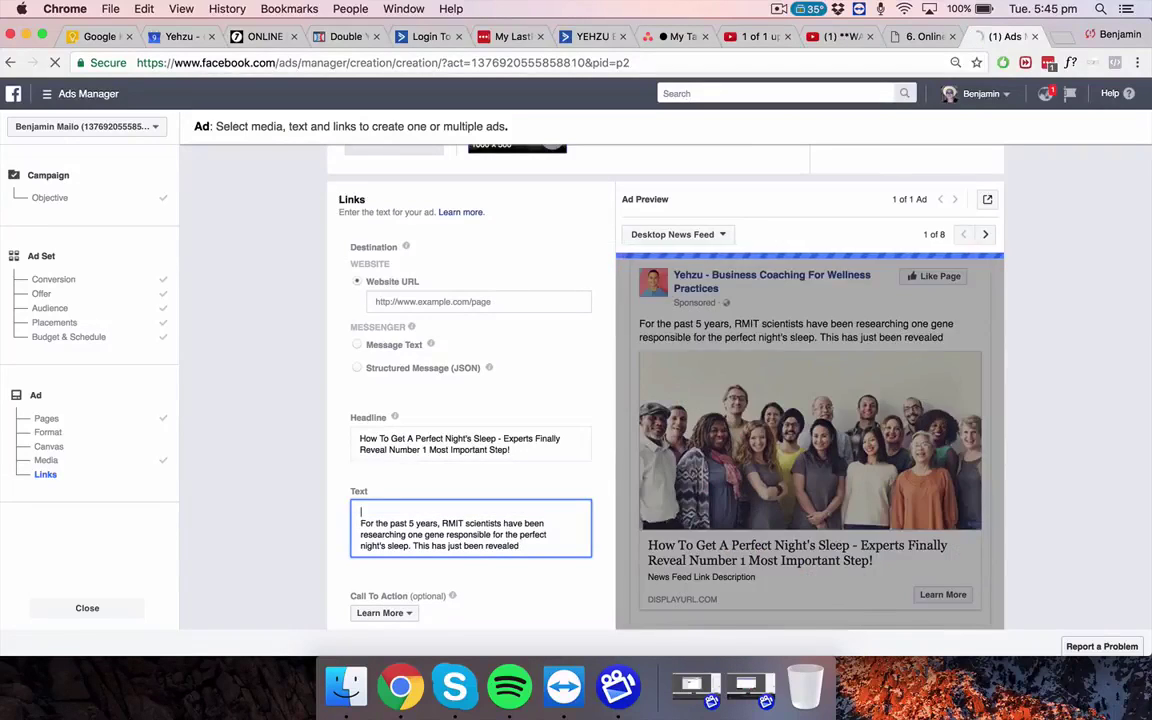
text(Do you struggle to ge)
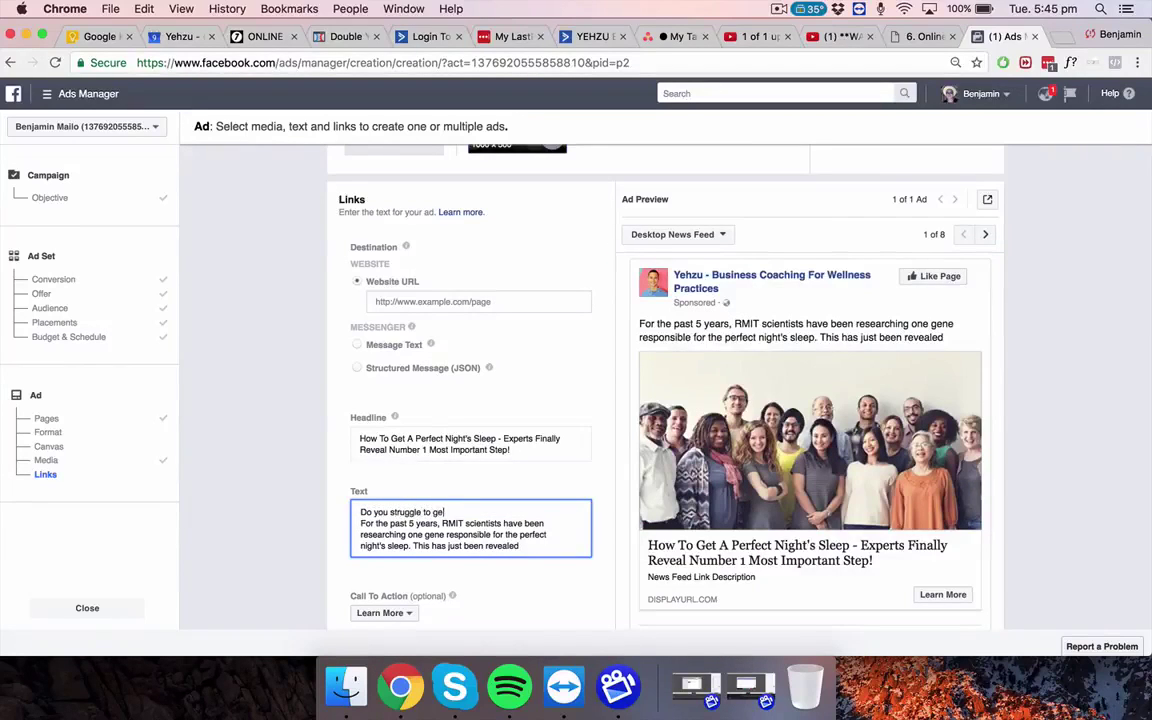
text(t consisten t sleep? Fellin)
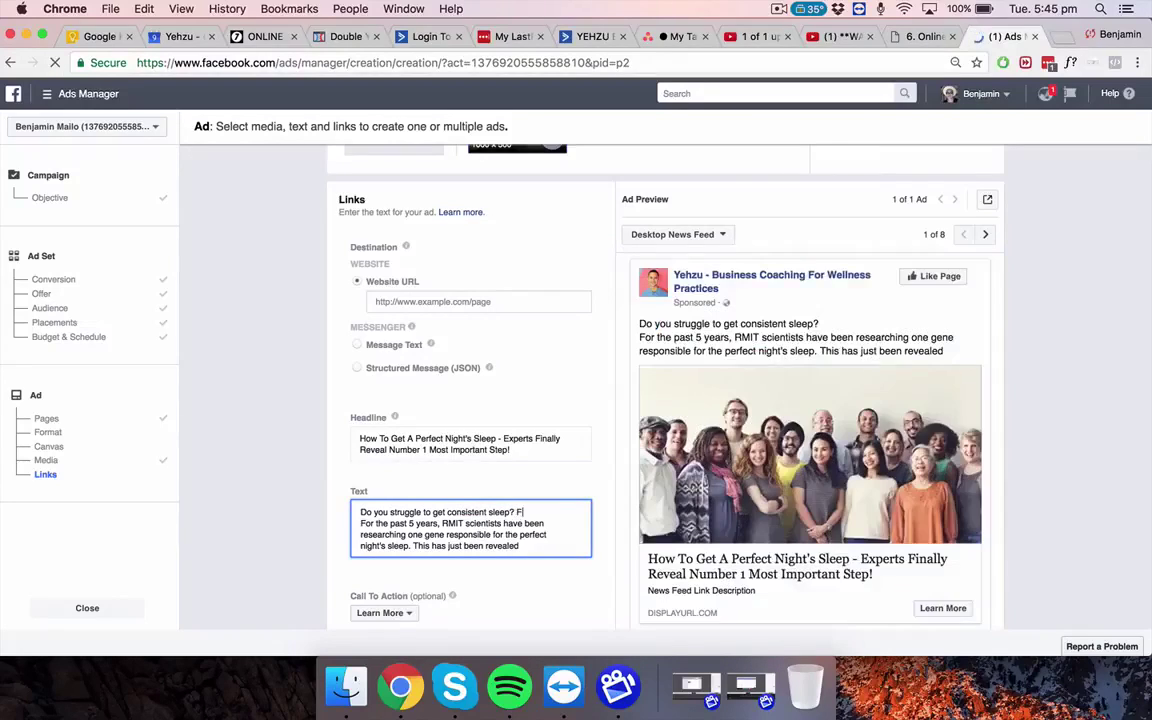
key(BackSpace)
key(BackSpace)
key(BackSpace)
key(BackSpace)
text(eling drained?)
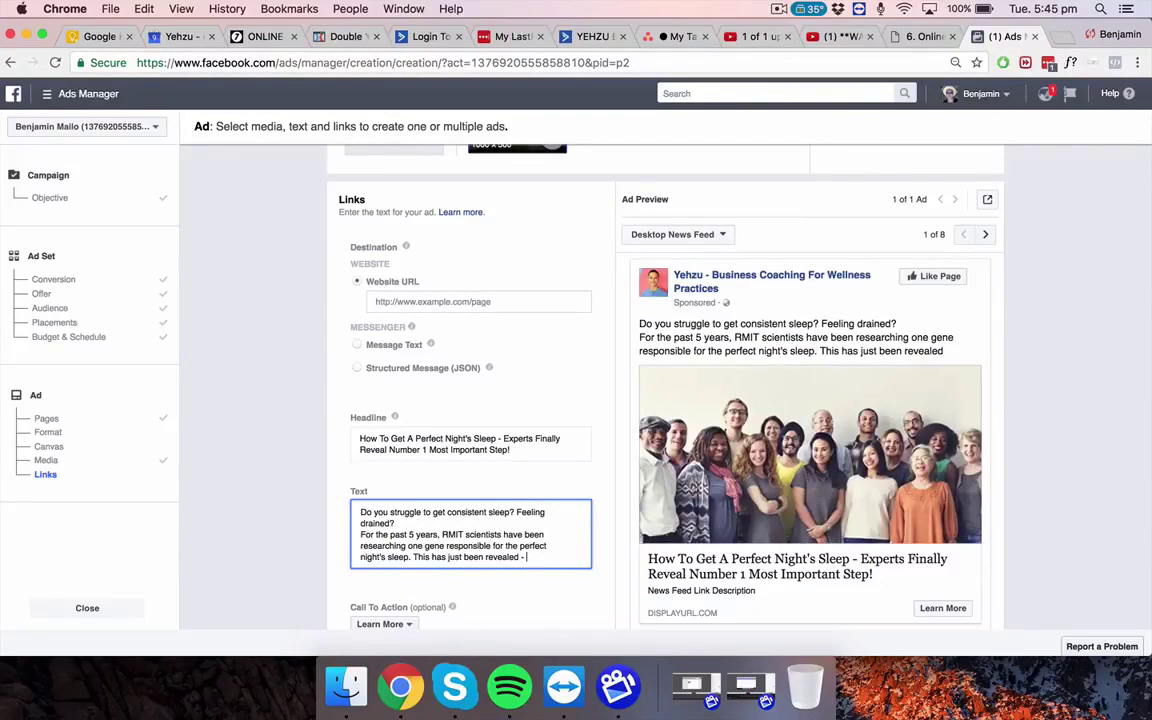
- Add a dash after "revealed" and the closing line "Click below to download the free report and start enjoying perfect sleep tonight!" to the ad text
key(Return)
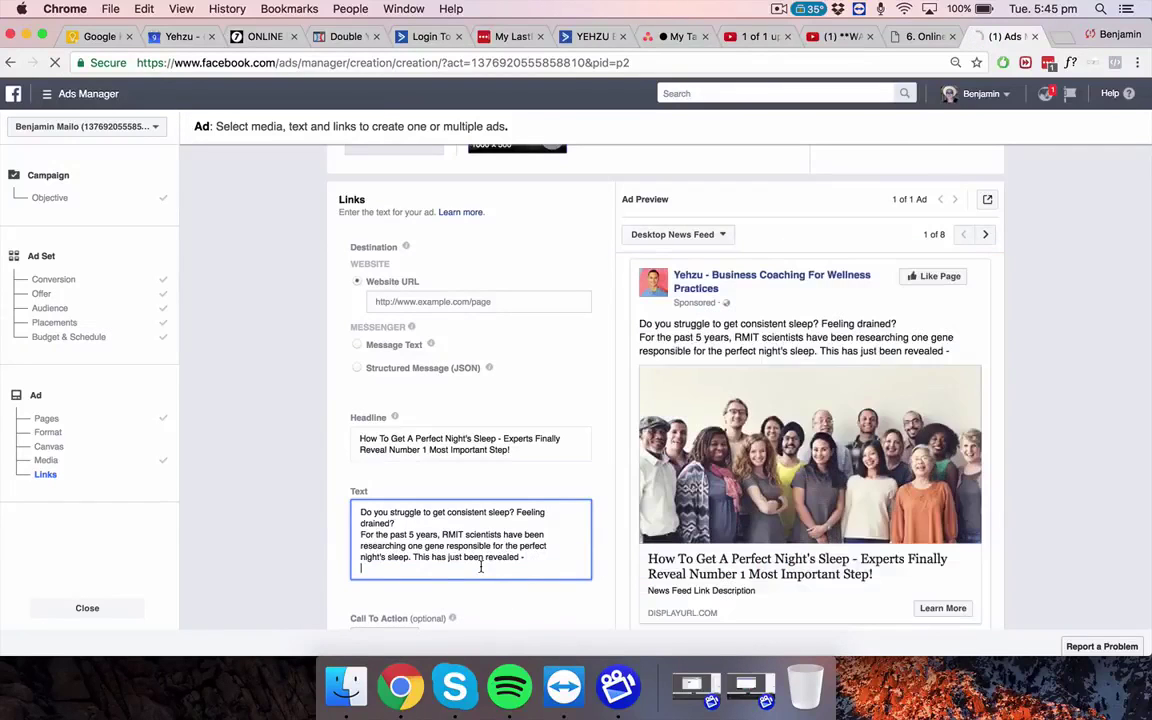
text(Click below to d)
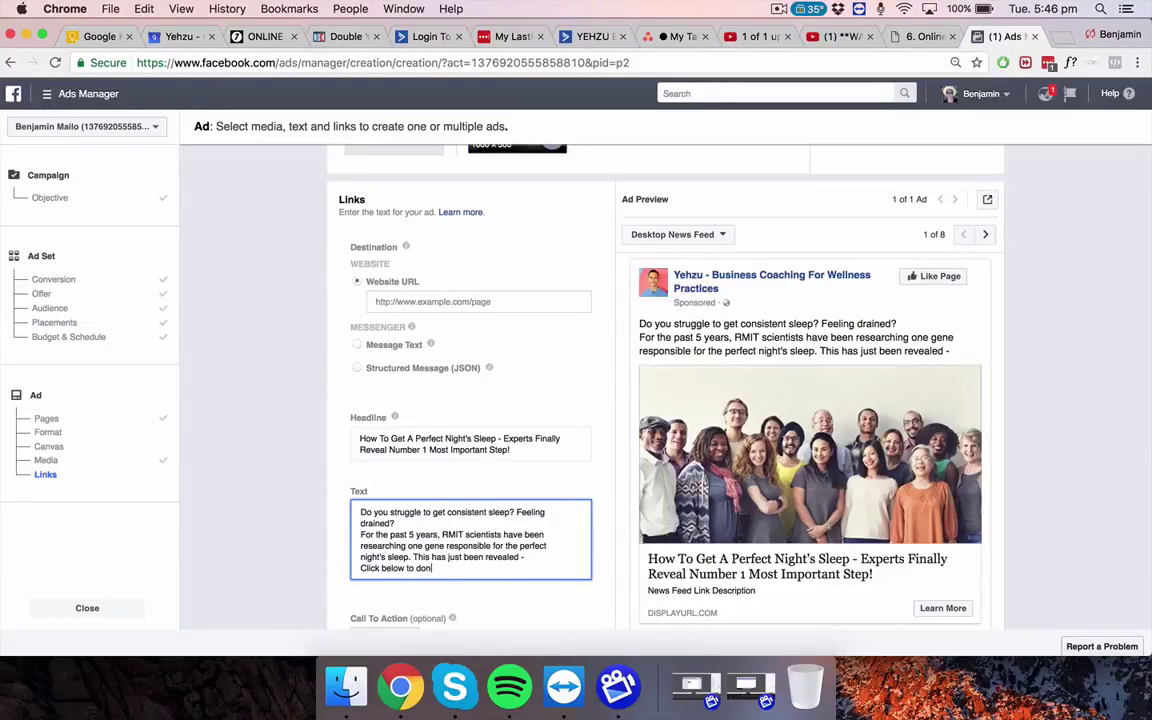
text(ownload the free report and start en)
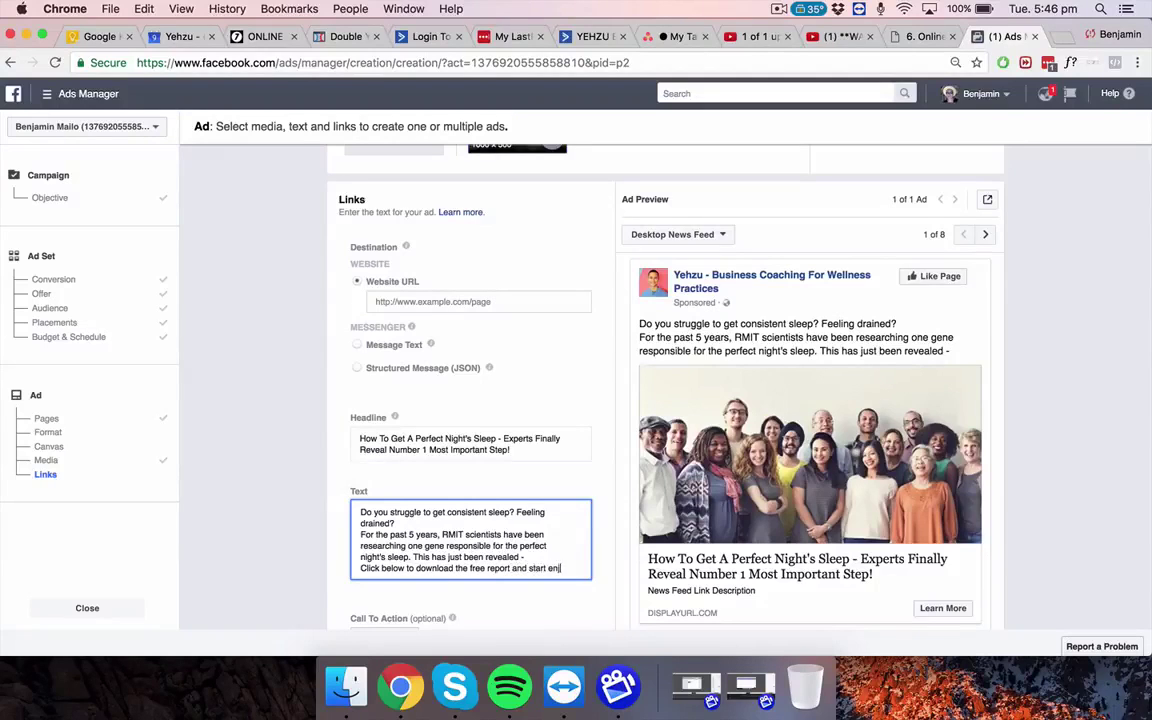
text(joying perfec)
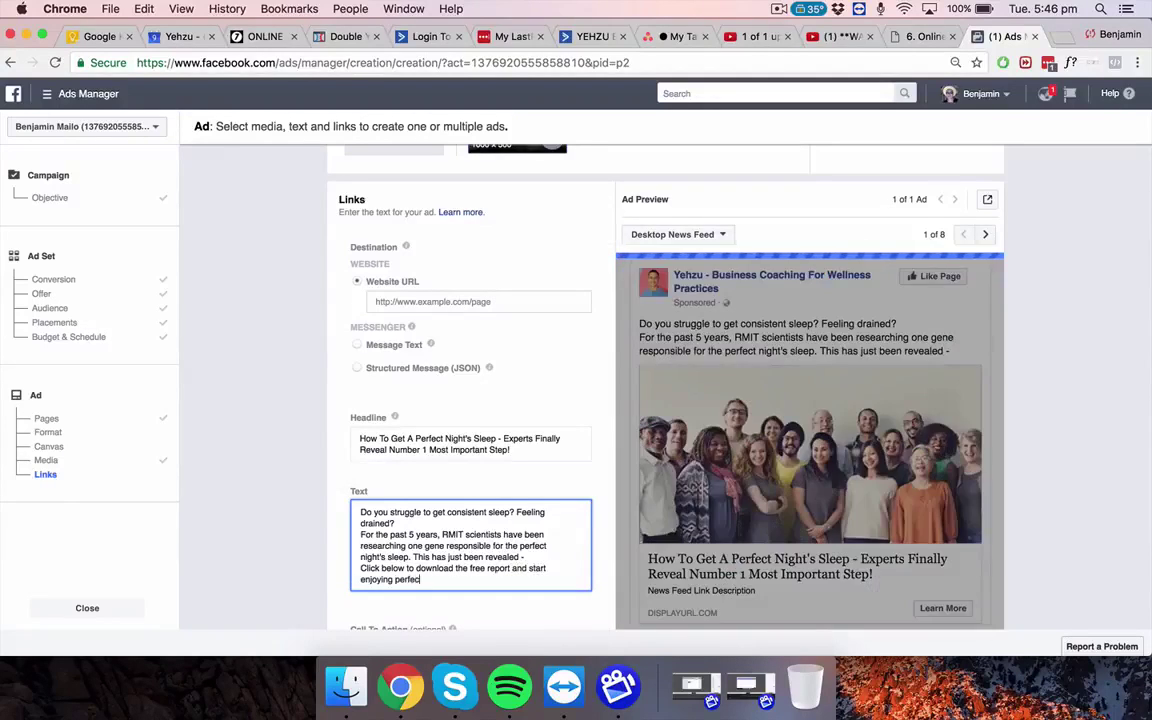
text(t sleep tonight!)
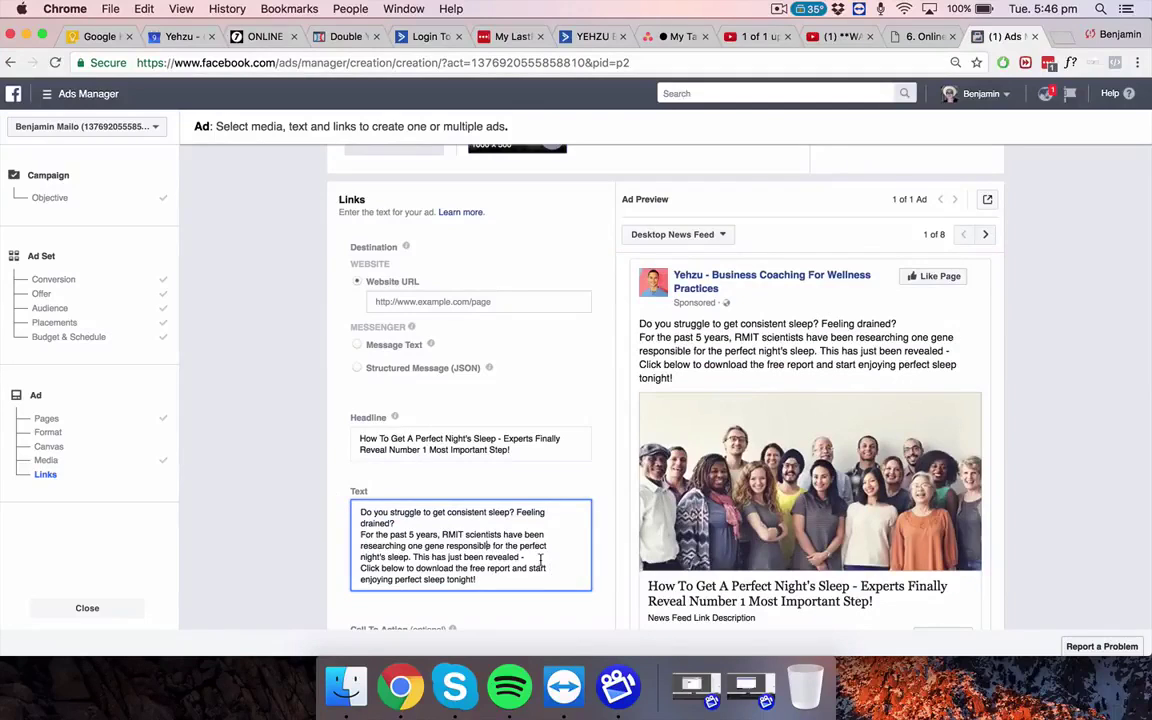
drag(524, 557, 347, 533)
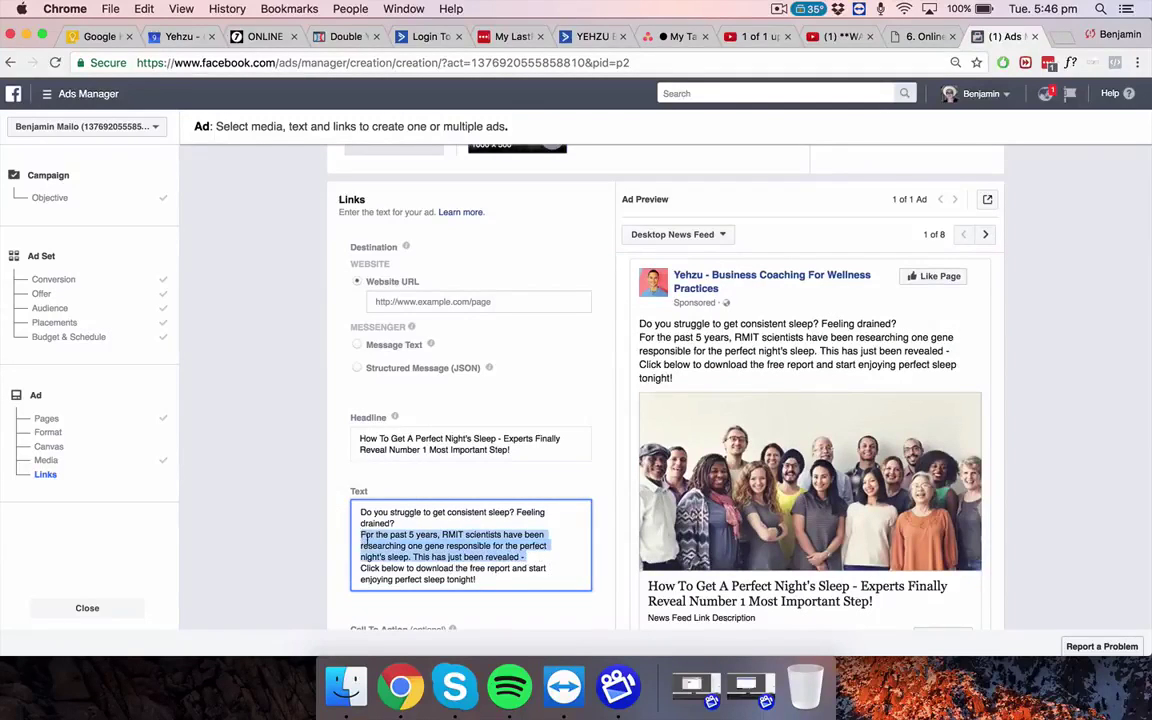
click(409, 558)
drag(480, 578, 350, 566)
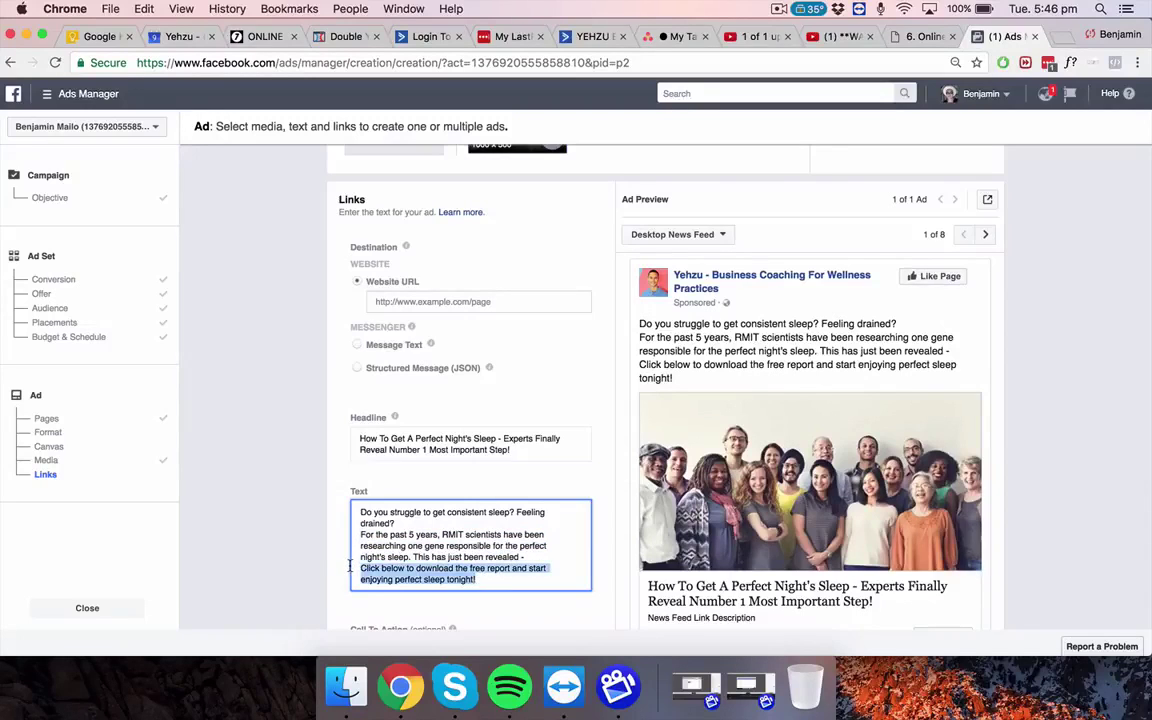
- Choose Learn More as the ad's call to action
scroll(410, 565, down, 5)
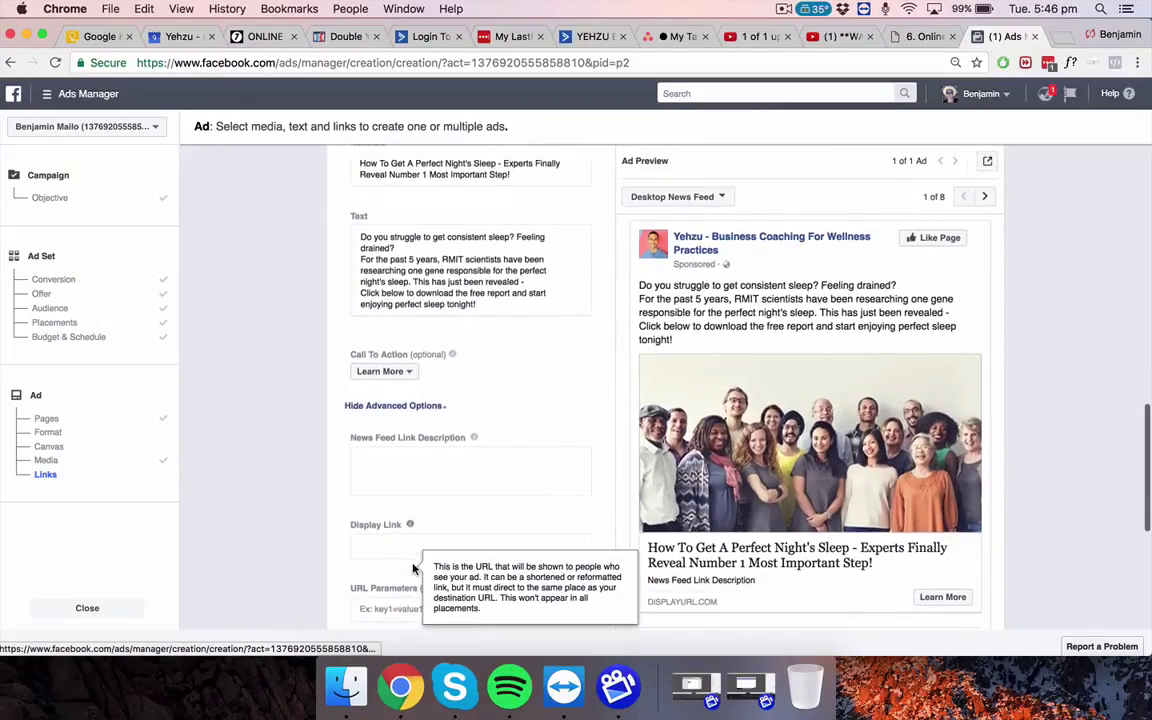
click(381, 356)
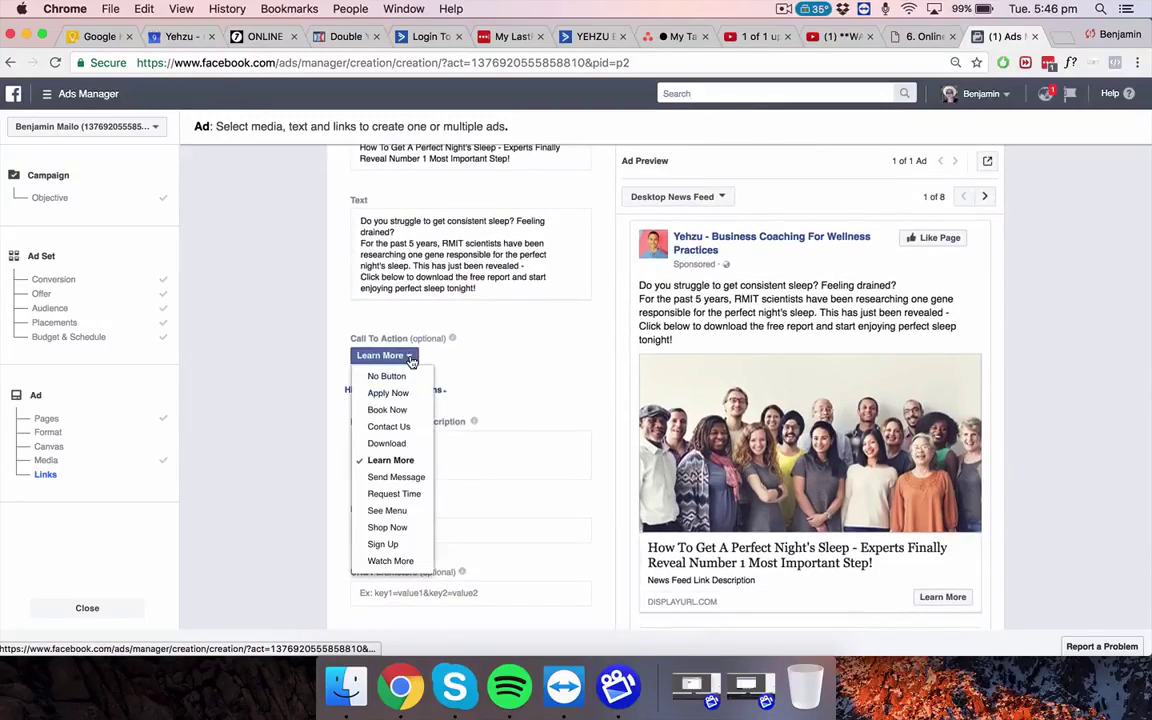
click(401, 460)
- Go to the ad's Display Link field and open the ClickFunnels funnels page in a new browser tab
scroll(536, 482, down, 2)
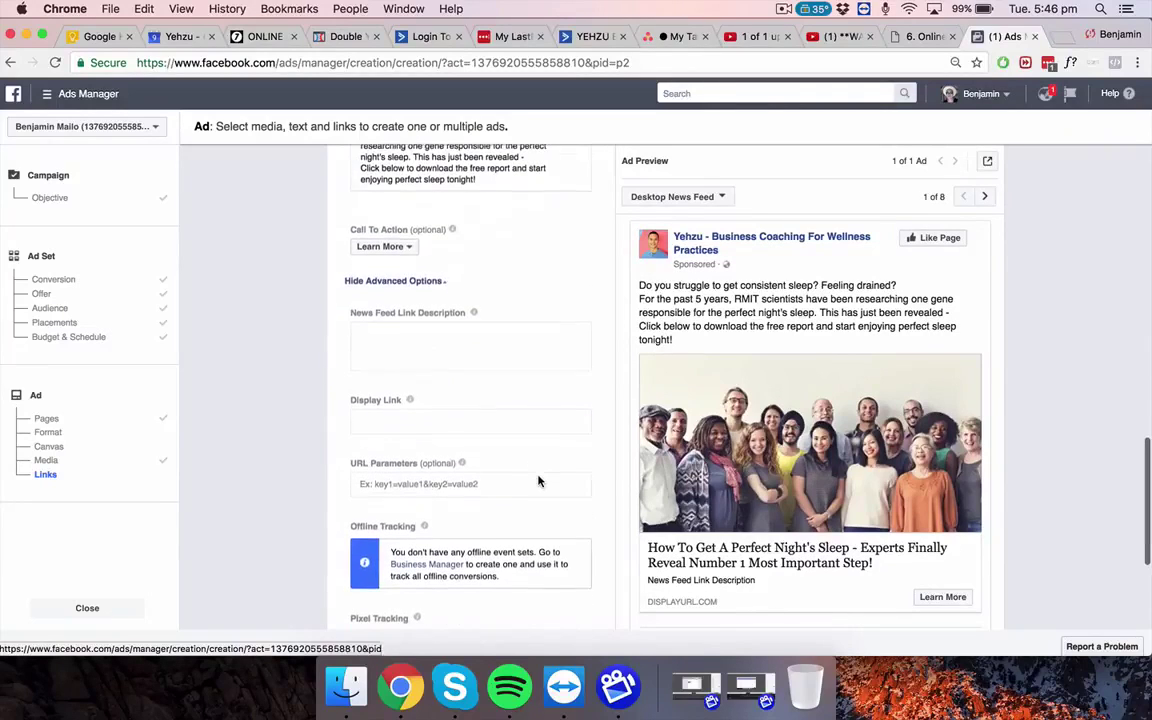
click(447, 418)
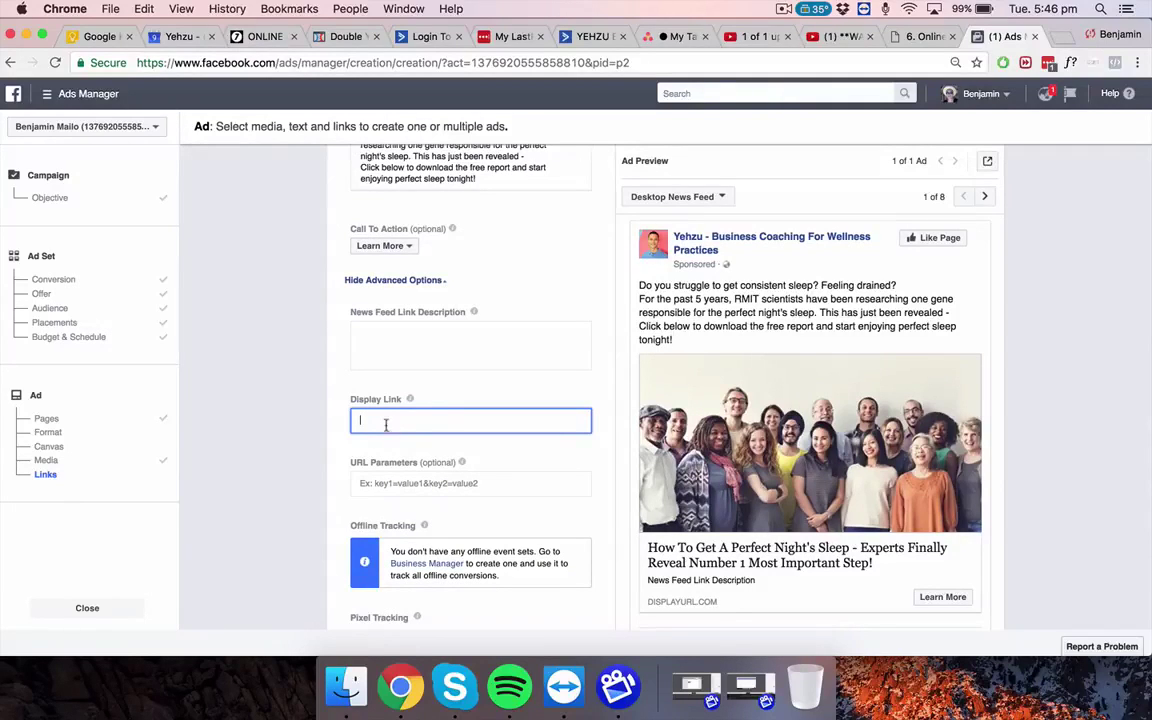
key(super+t)
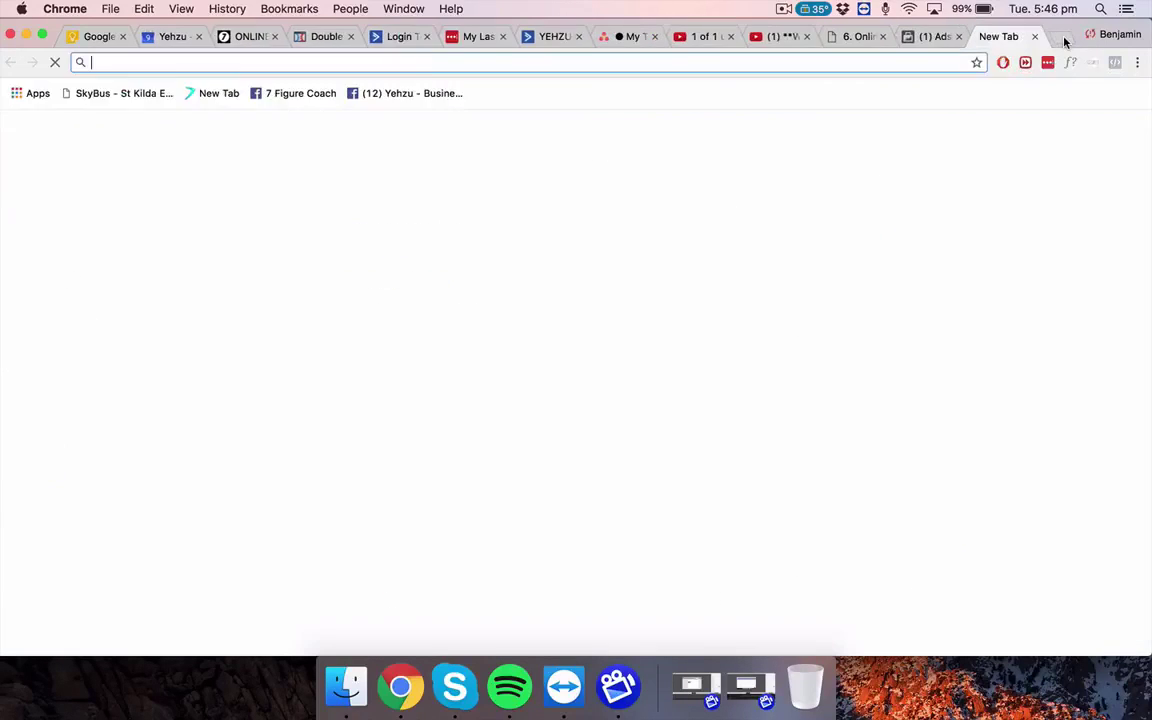
text(cl)
key(Return)
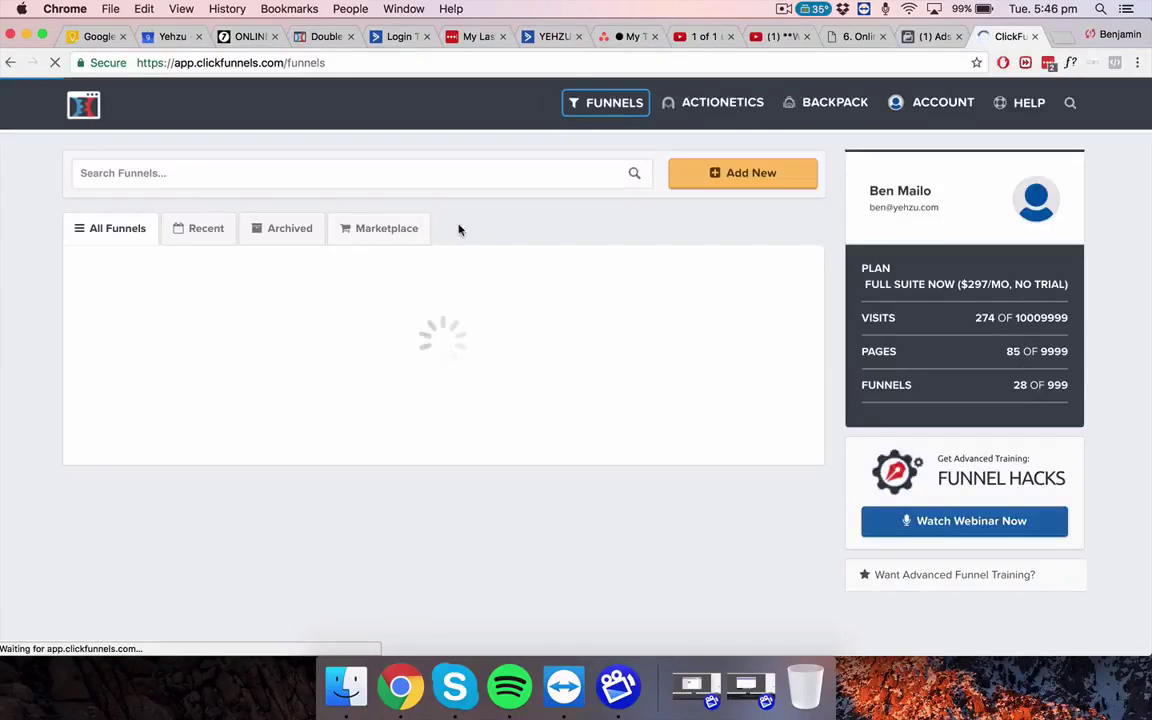
- Open the ">$2K Per Week In Your Small Wellness Practice" funnel and copy the URL of its Fully Booked Practice opt-in page
scroll(153, 372, down, 5)
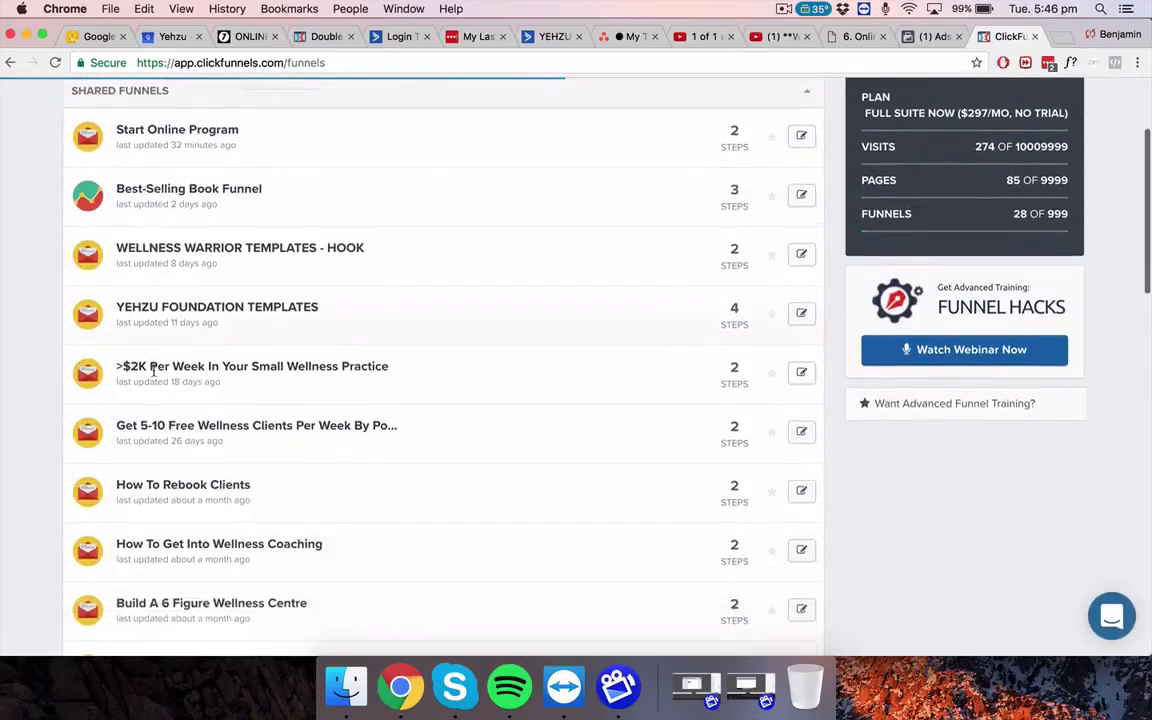
scroll(157, 374, up, 1)
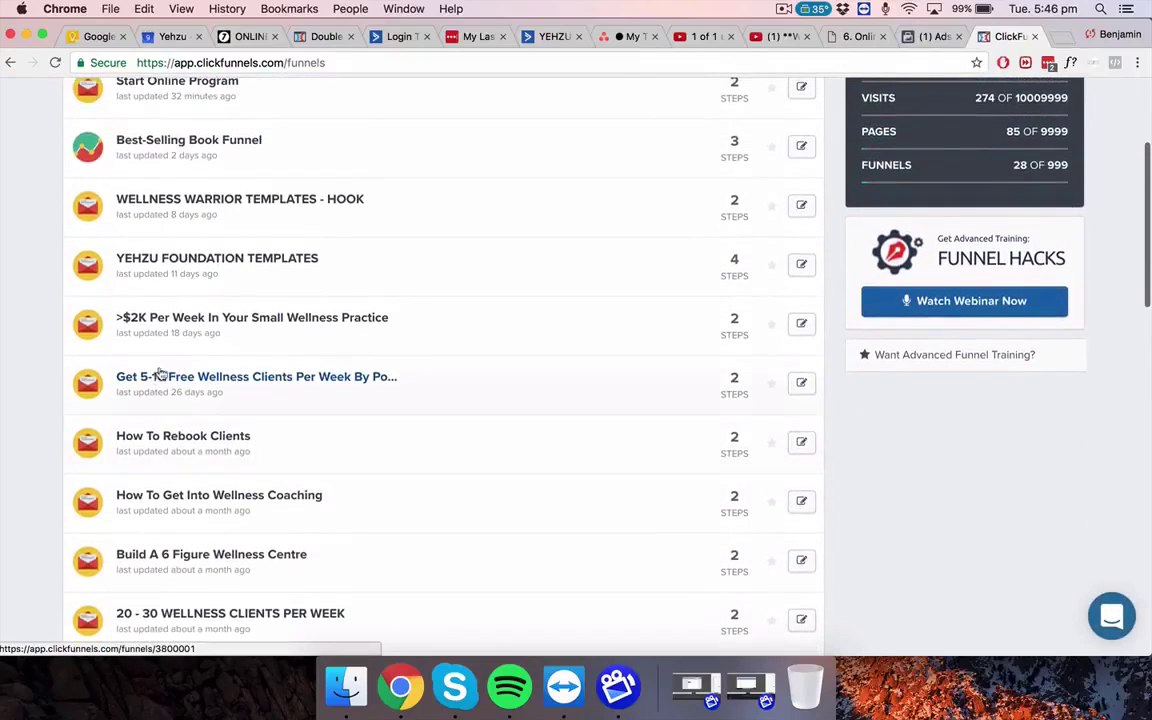
click(242, 321)
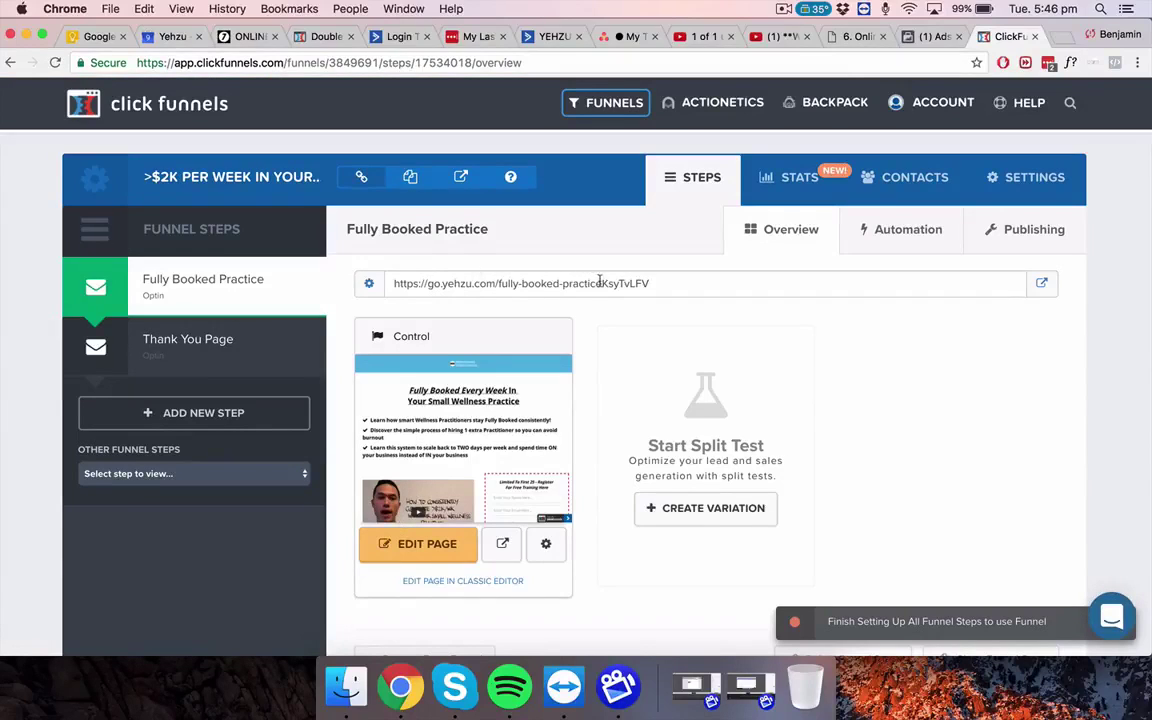
click(634, 288)
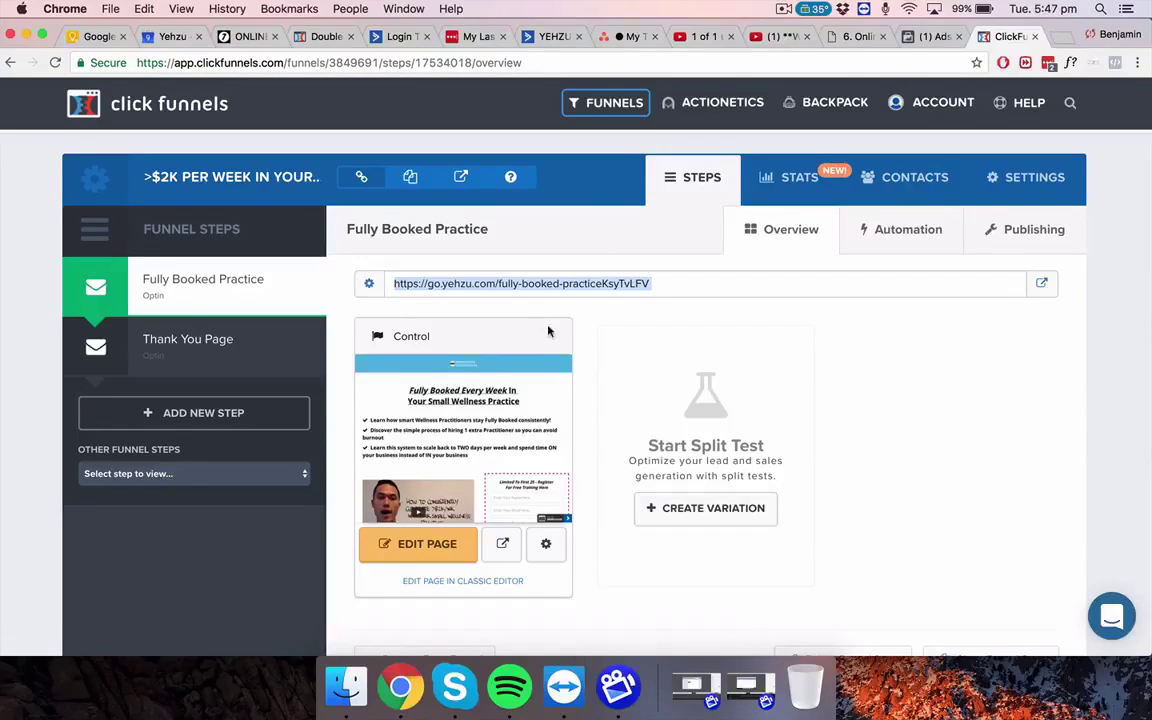
key(ctrl+shift+Tab)
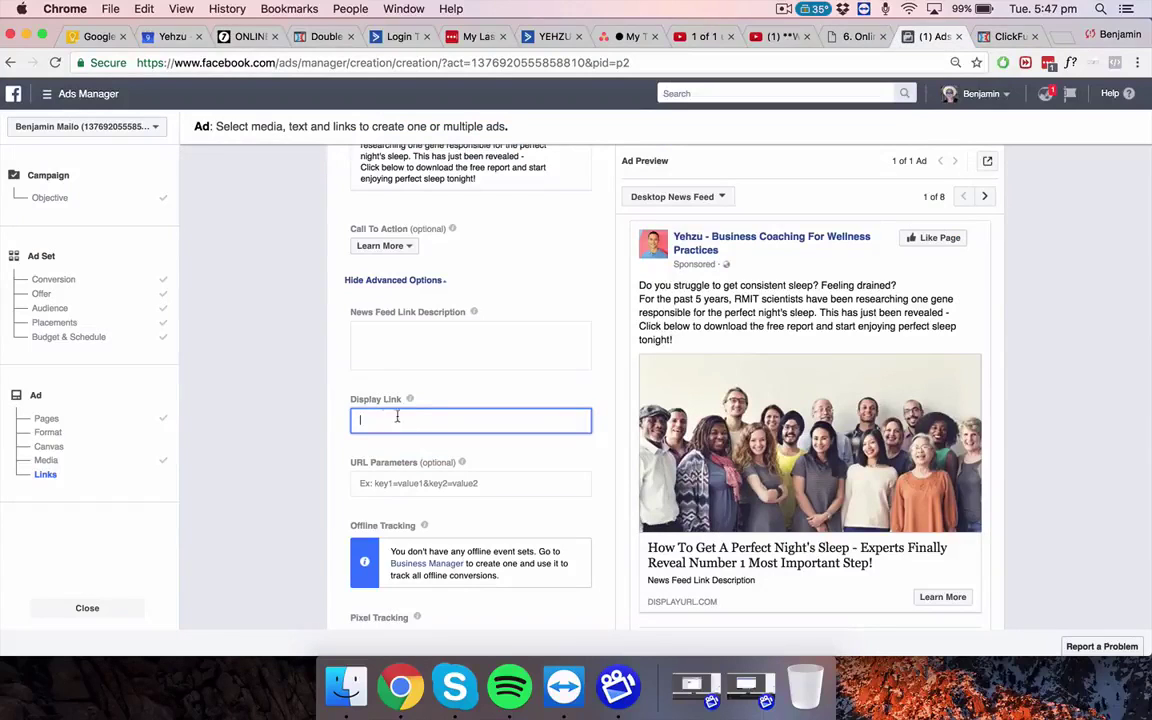
scroll(416, 416, up, 3)
scroll(416, 416, down, 5)
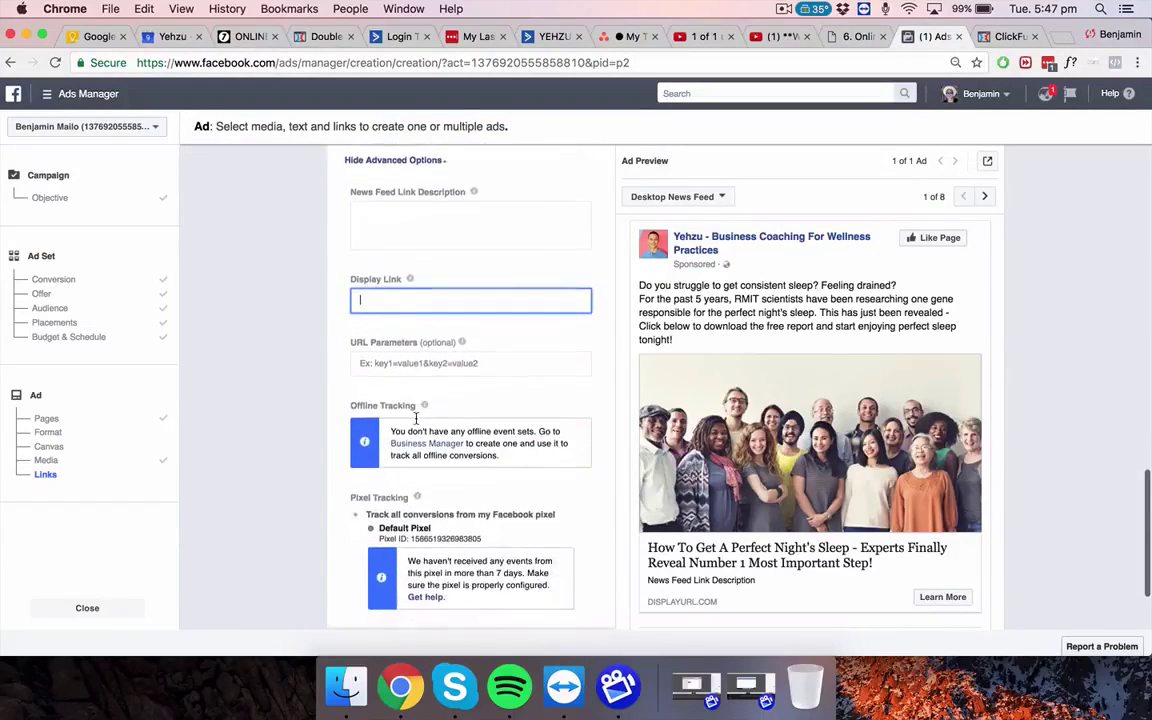
scroll(416, 418, down, 2)
scroll(416, 418, up, 8)
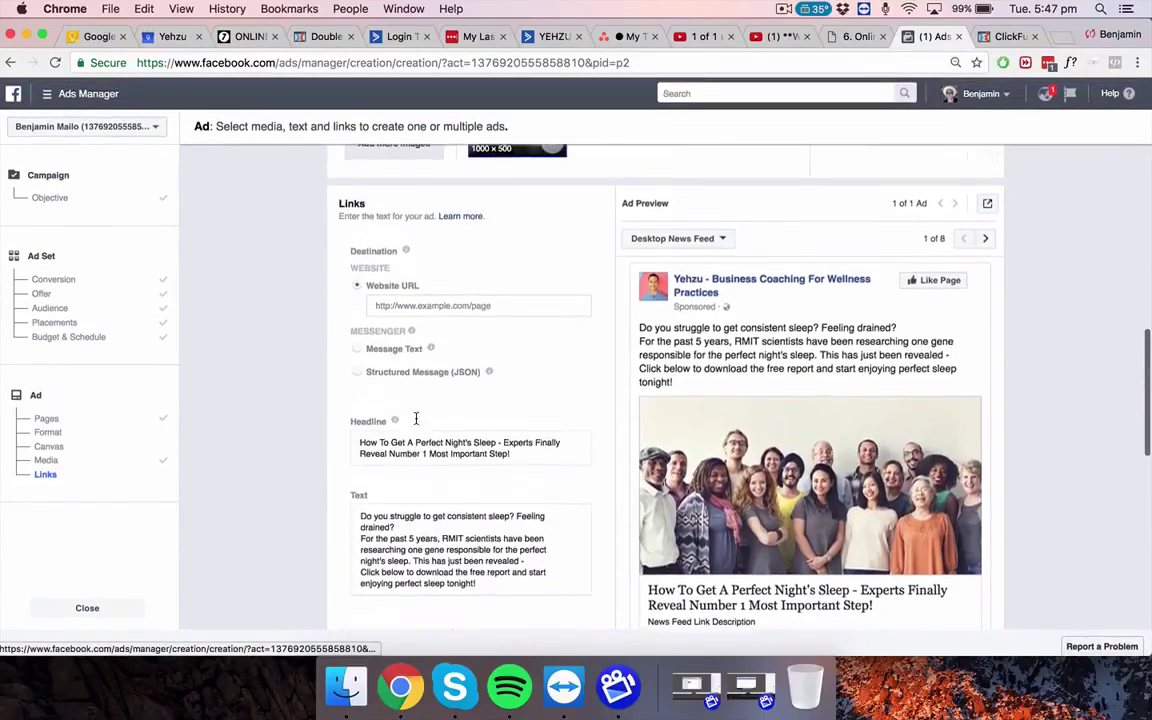
click(399, 307)
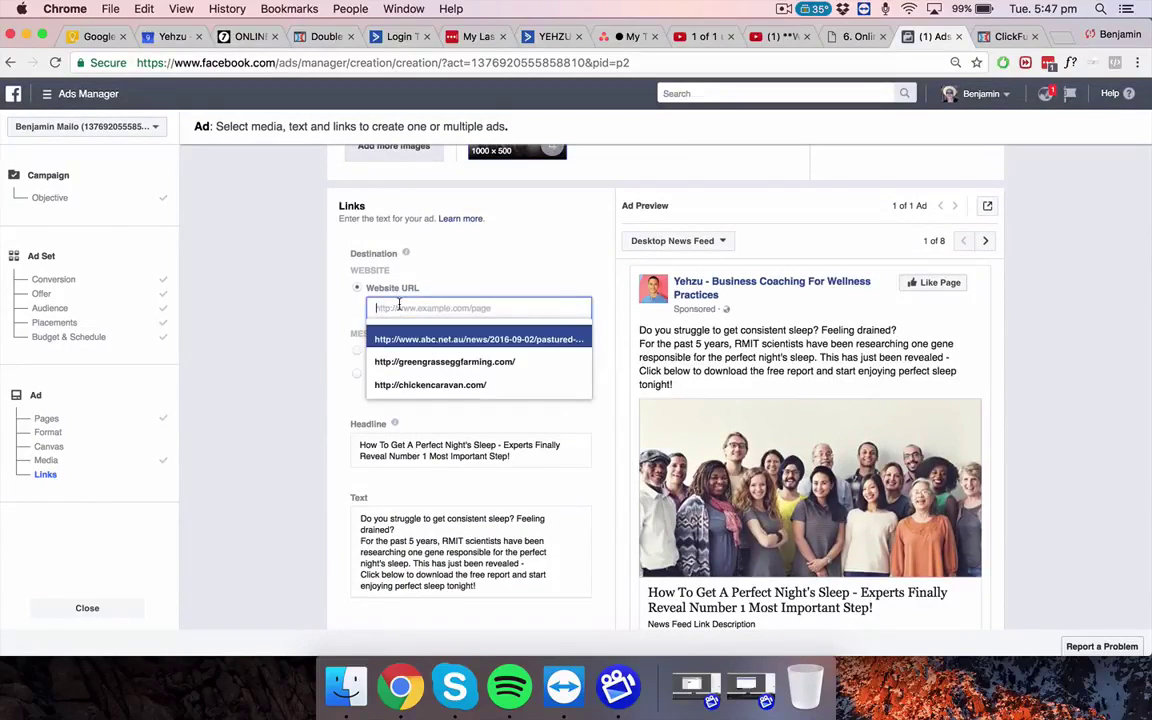
text(https://go.yehzu.com/fully-booked-practiceKsyTvLFV)
click(300, 344)
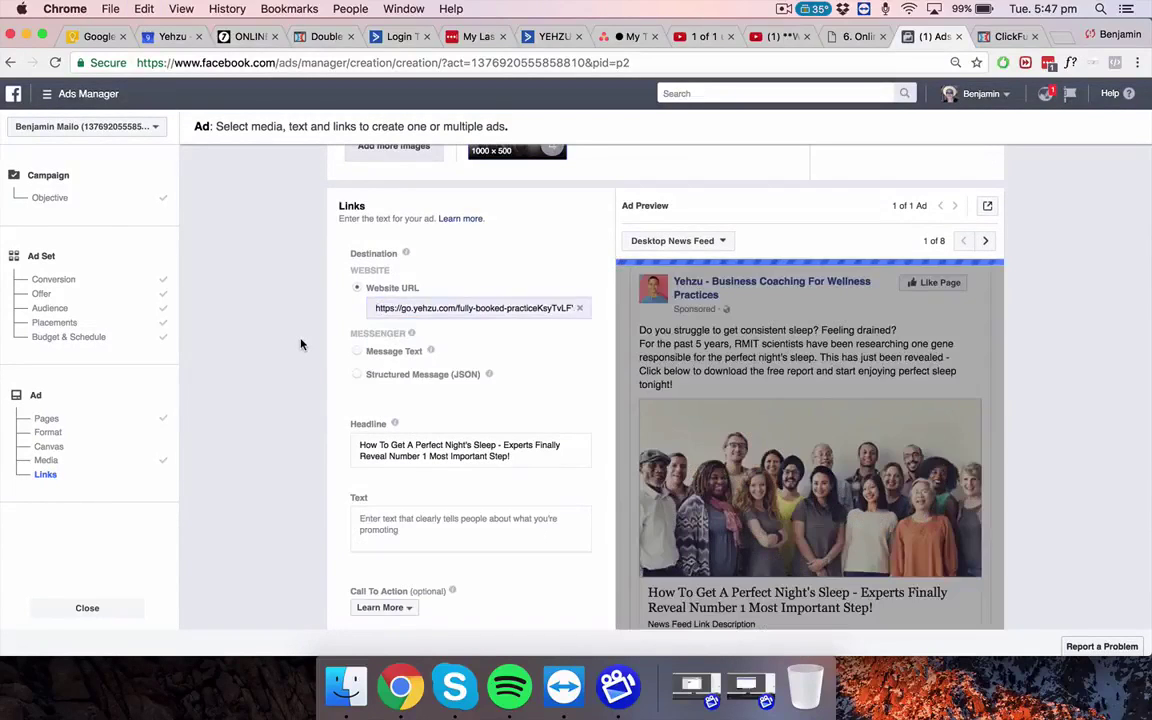
scroll(300, 344, down, 3)
scroll(300, 344, down, 5)
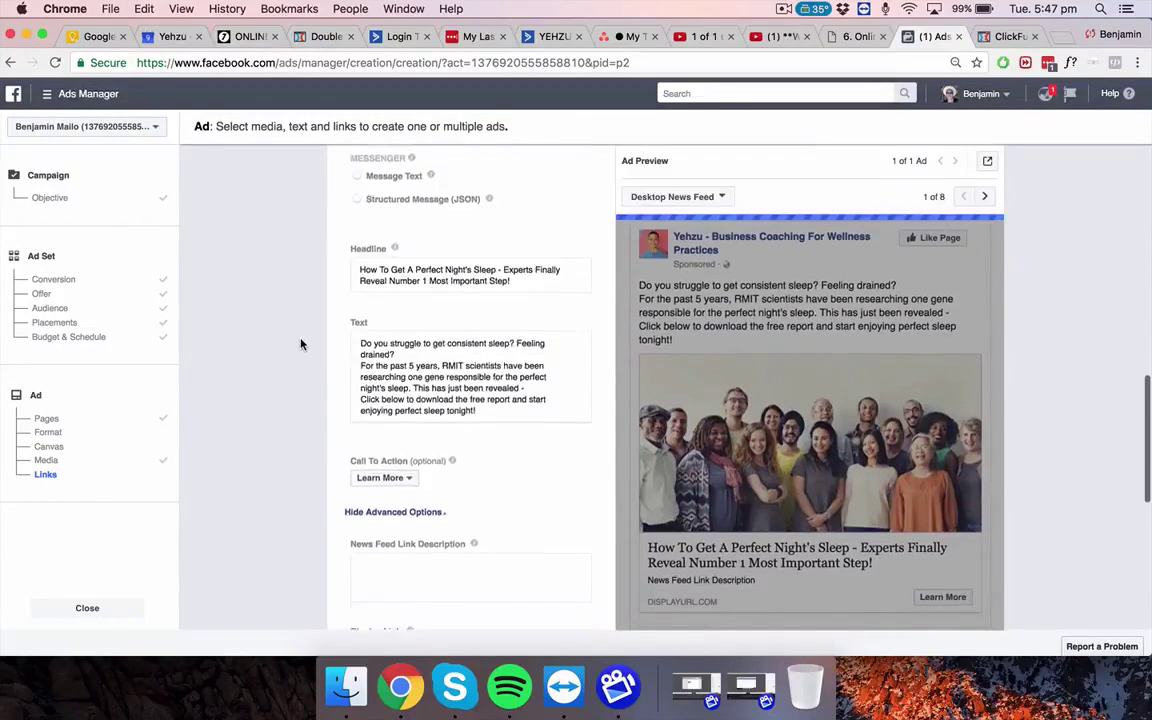
click(378, 381)
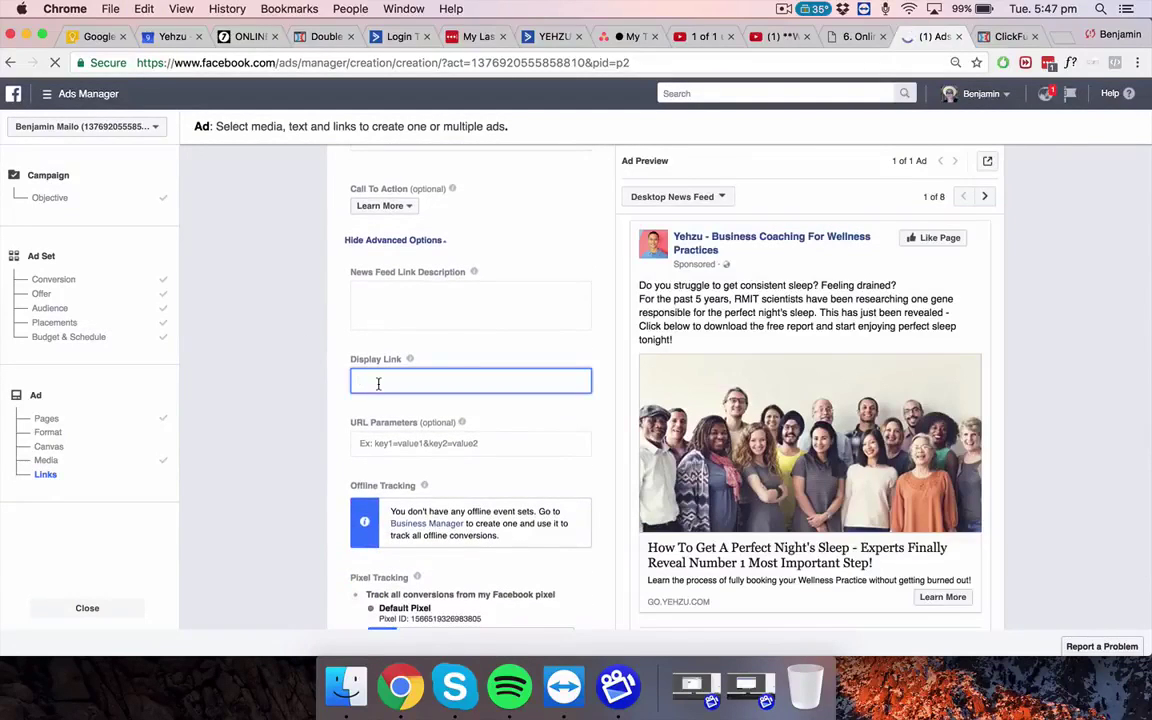
text(www.)
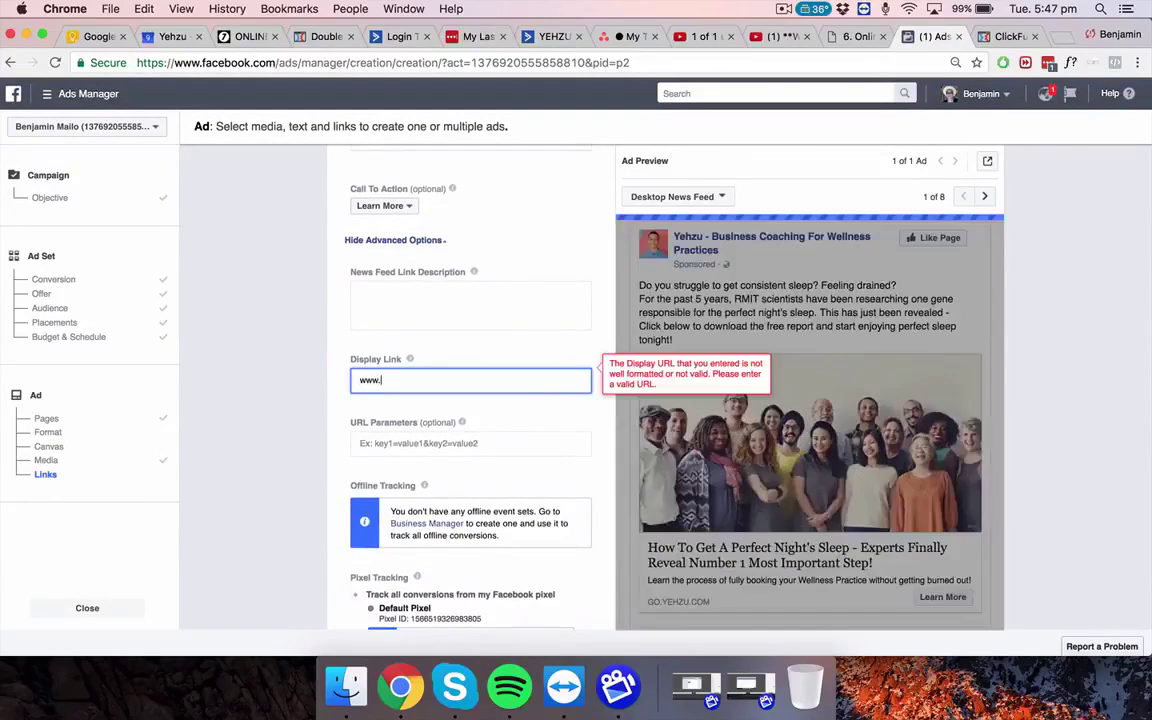
text(yehzu..)
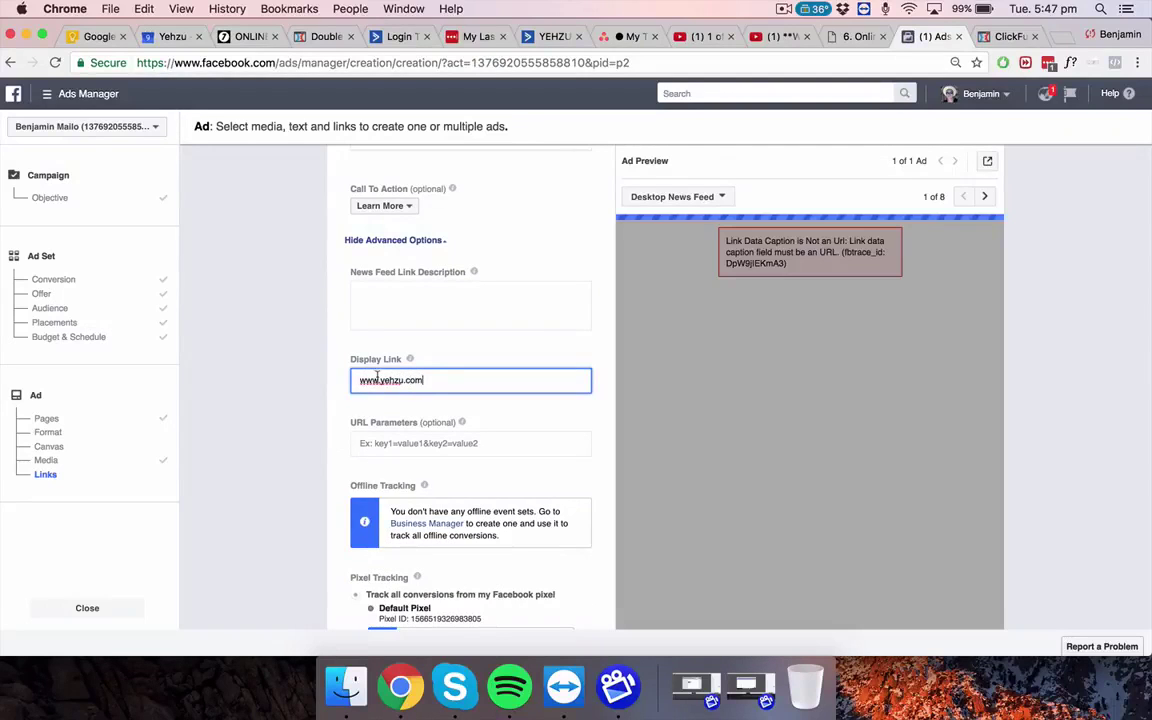
key(BackSpace)
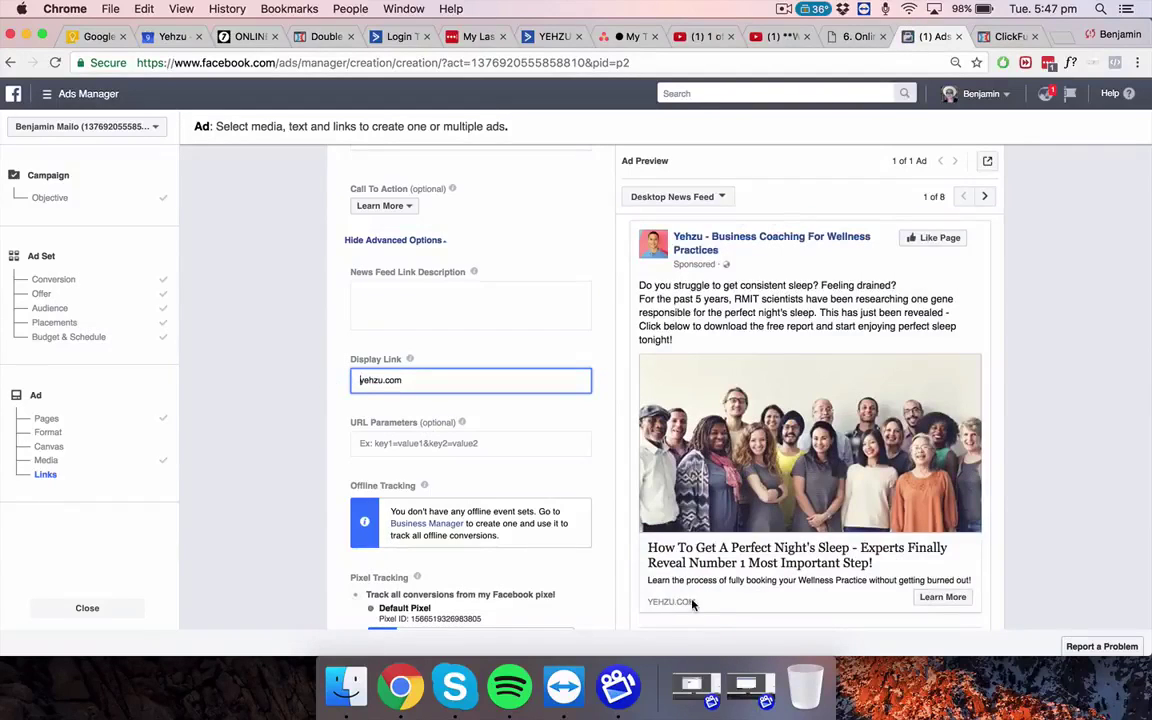
- Review the ad's website URL, headline, text and display link against the Desktop News Feed preview
scroll(456, 377, down, 1)
scroll(456, 377, up, 5)
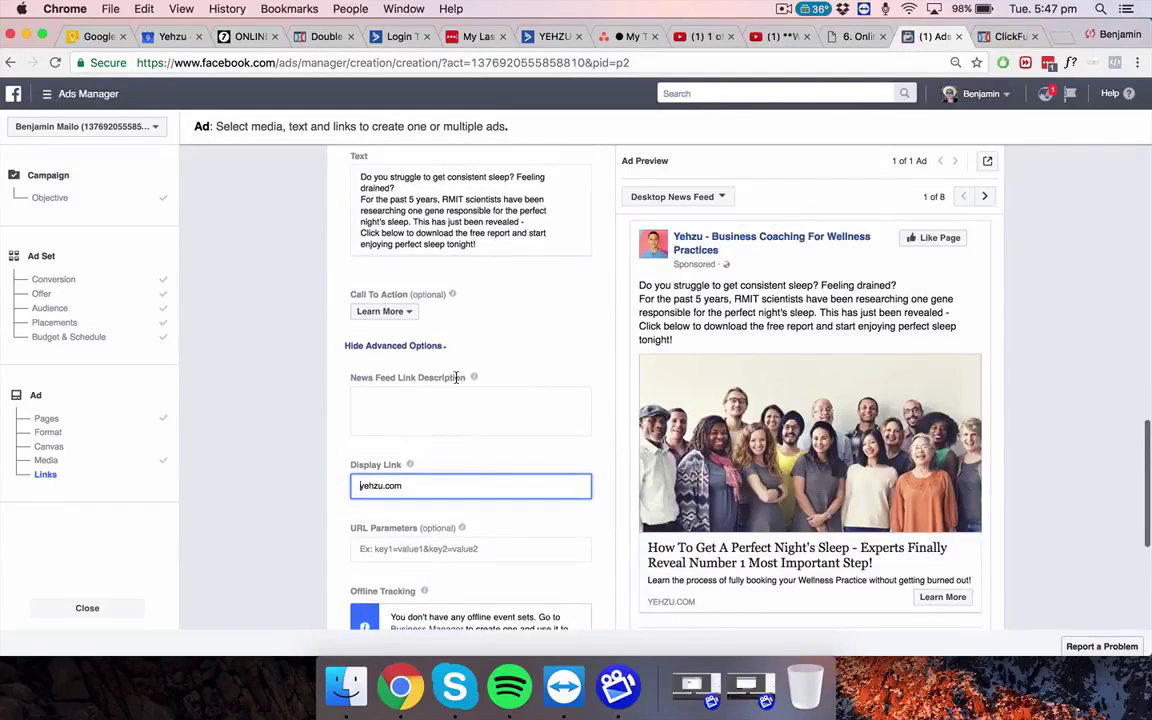
scroll(456, 377, up, 3)
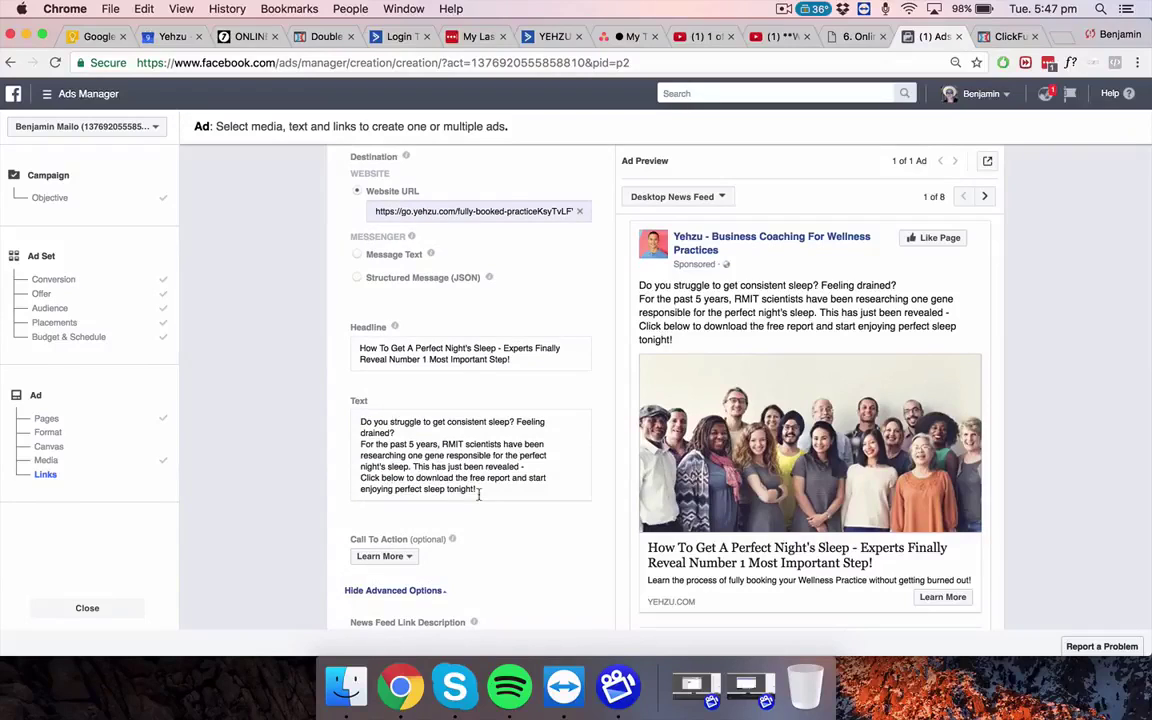
click(415, 438)
key(super+a)
click(410, 466)
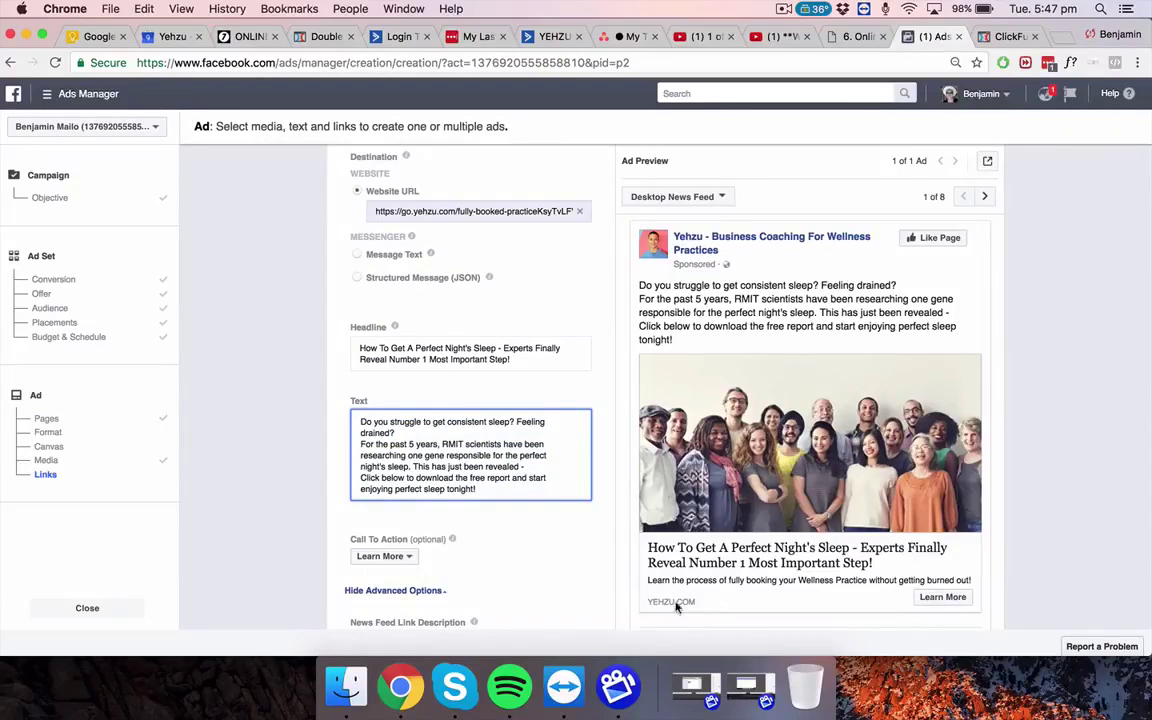
- Place the order for the finished ad and continue past the confirmation to the campaign's ads list
scroll(411, 612, down, 10)
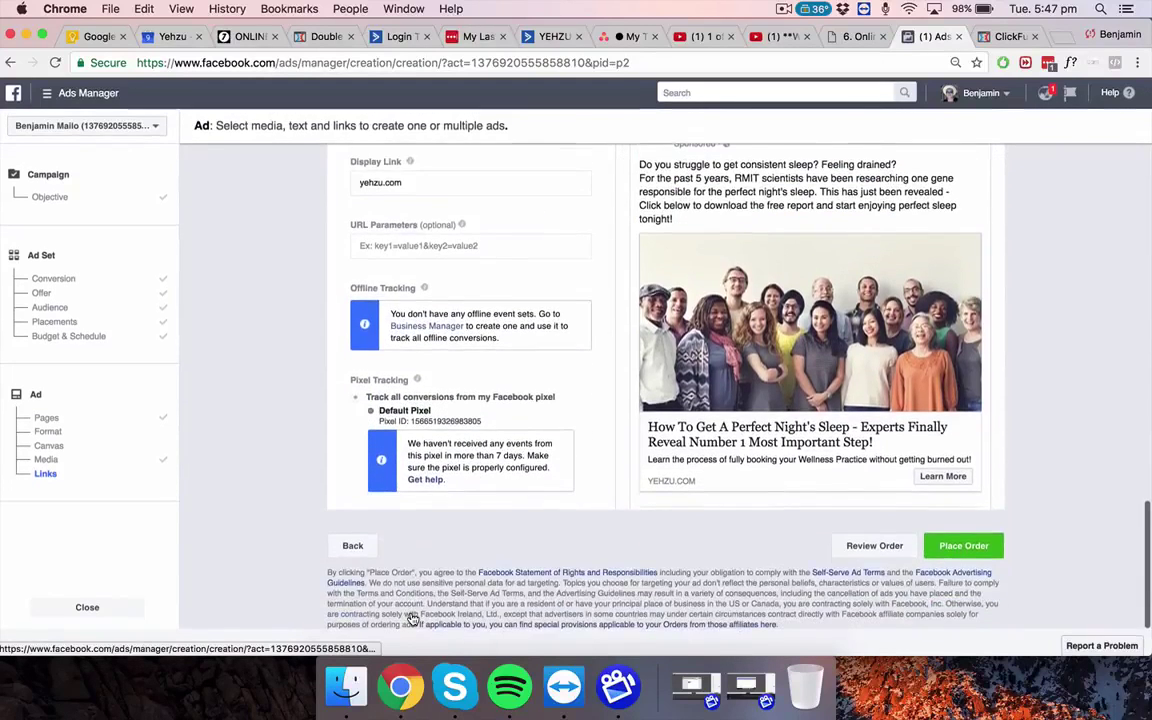
scroll(413, 620, up, 2)
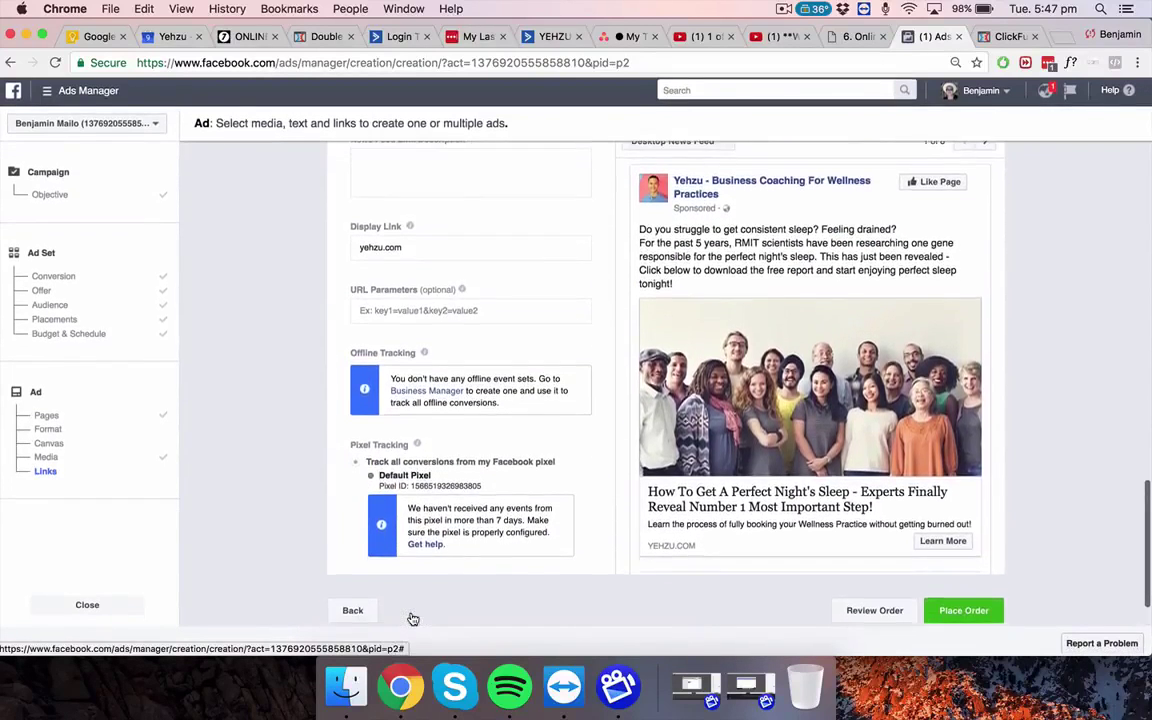
click(940, 612)
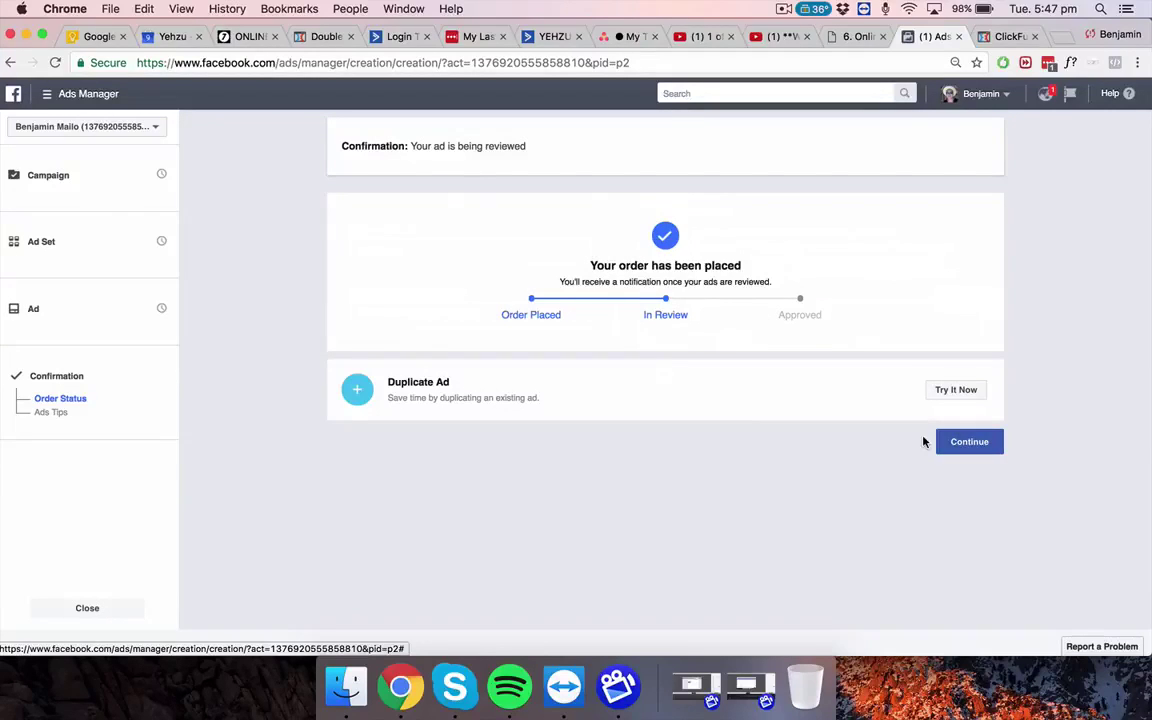
click(969, 441)
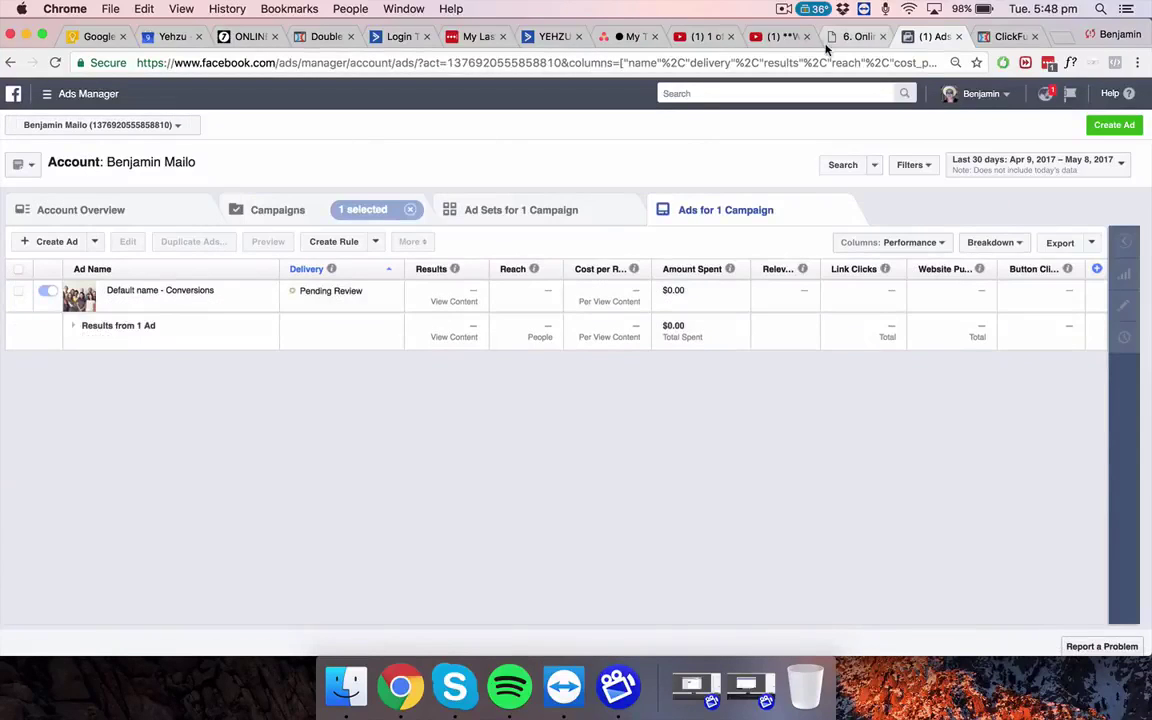
- Switch to ClickFunnels and open the Fully Booked Practice opt-in page in the page editor
click(996, 37)
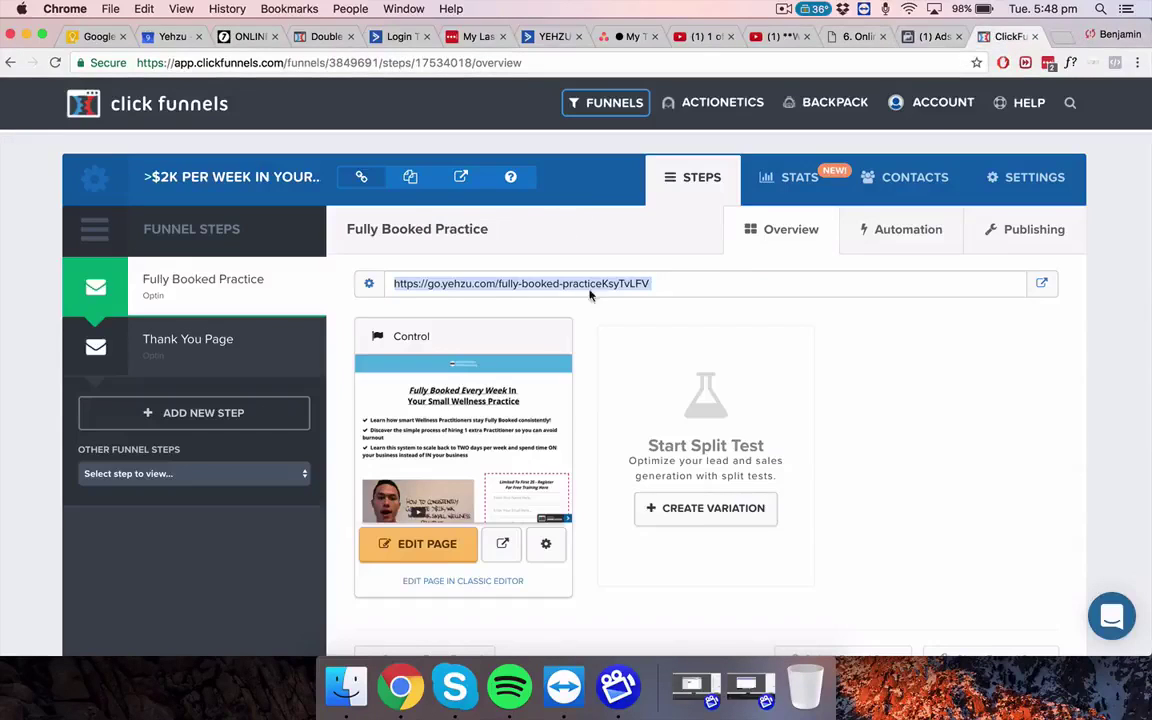
click(959, 474)
scroll(958, 476, down, 1)
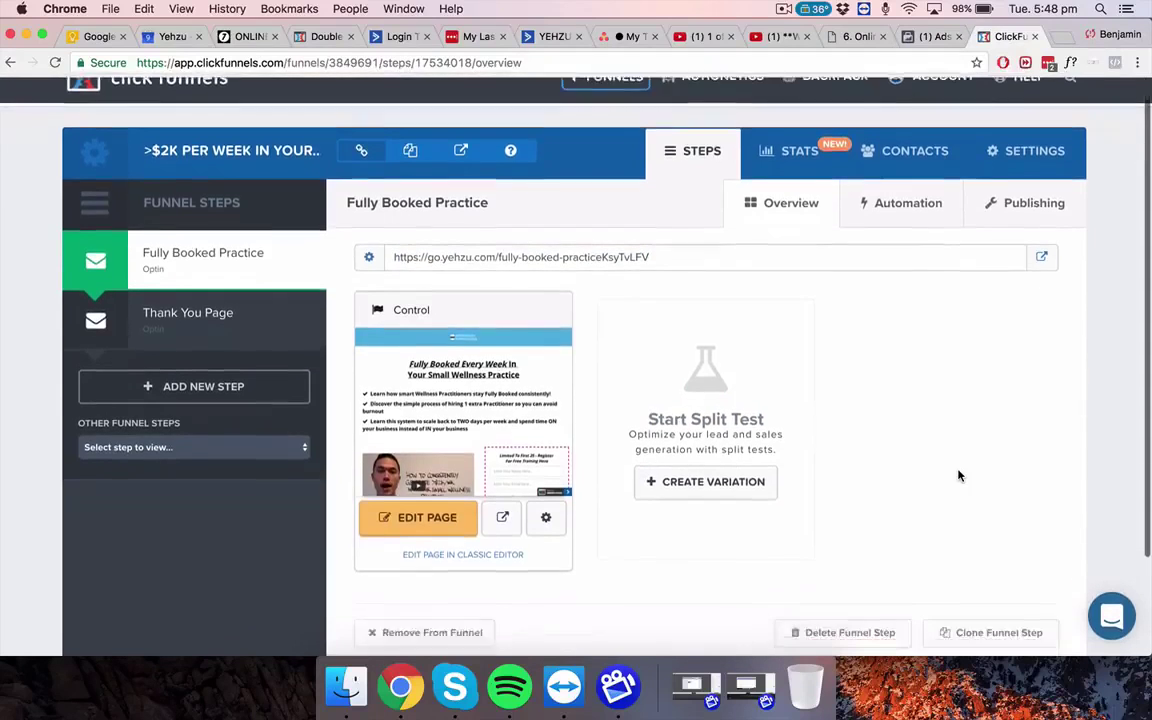
scroll(458, 500, down, 4)
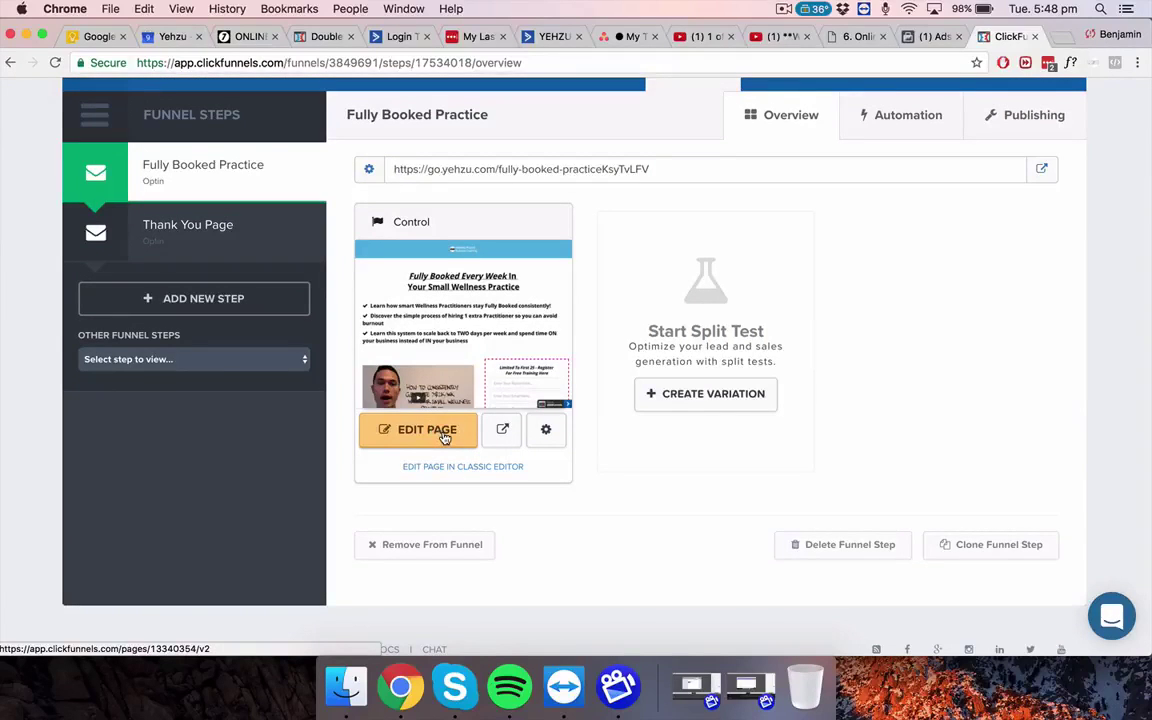
click(445, 437)
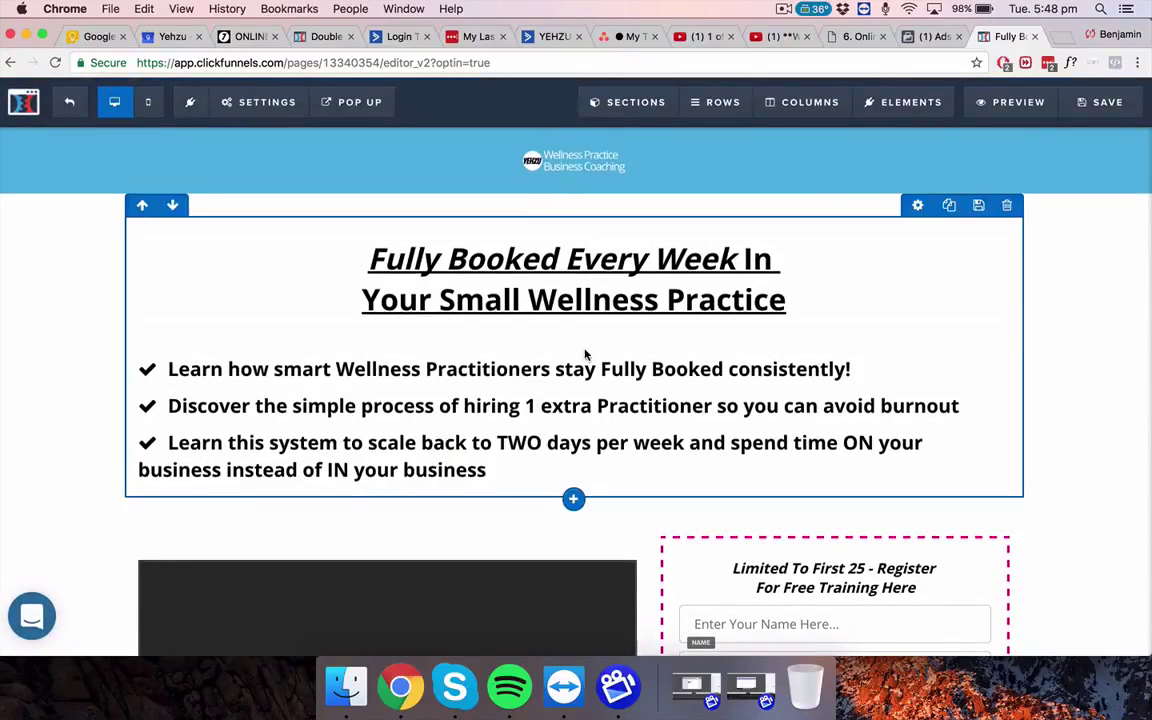
- Examine the landing page's headline, bullet points, video and opt-in form alongside the submitted ad's entry in Ads Manager
scroll(586, 355, down, 2)
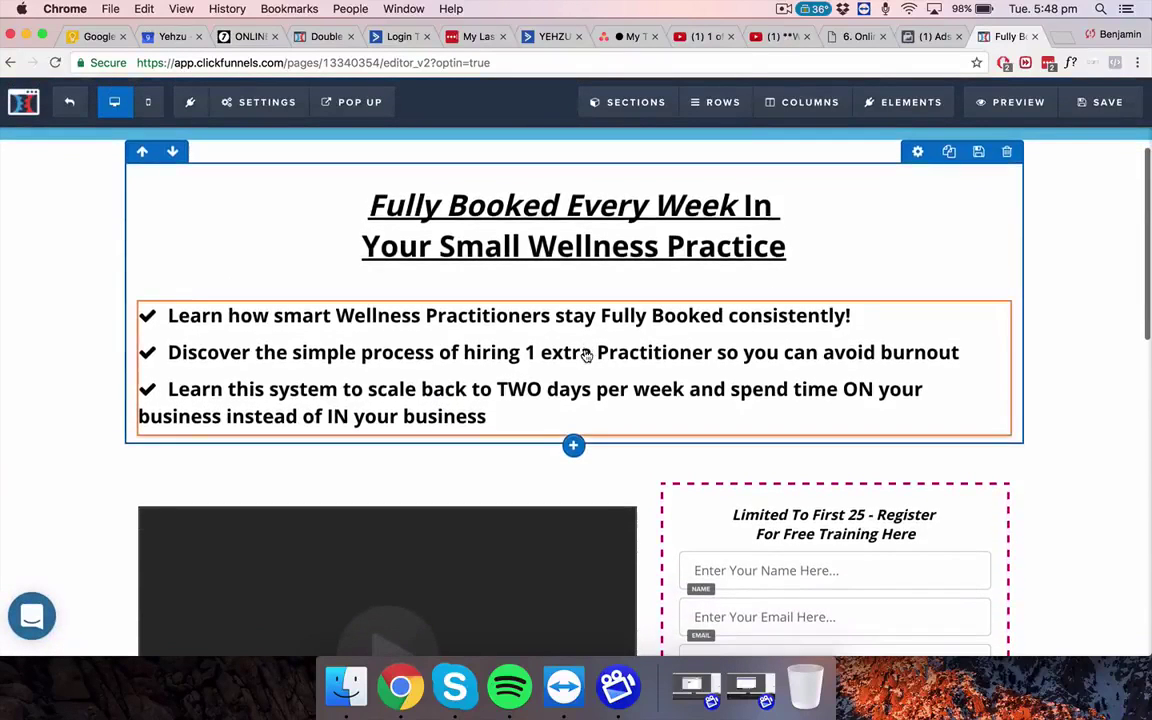
click(931, 36)
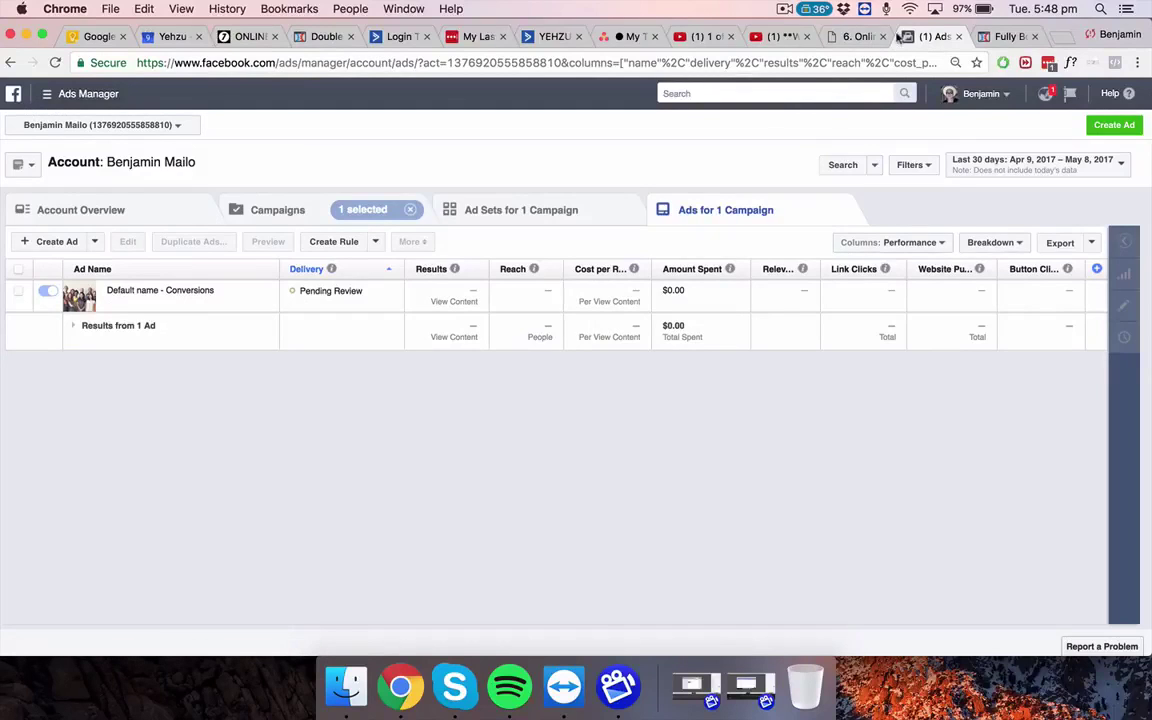
click(1000, 37)
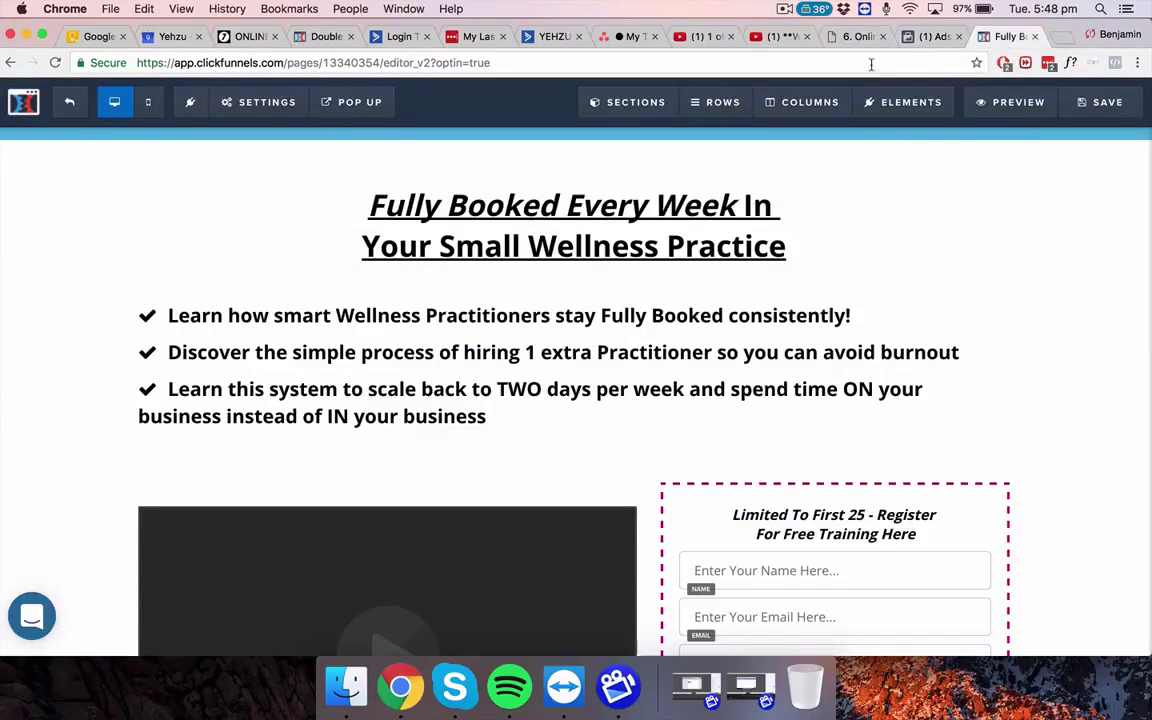
click(920, 37)
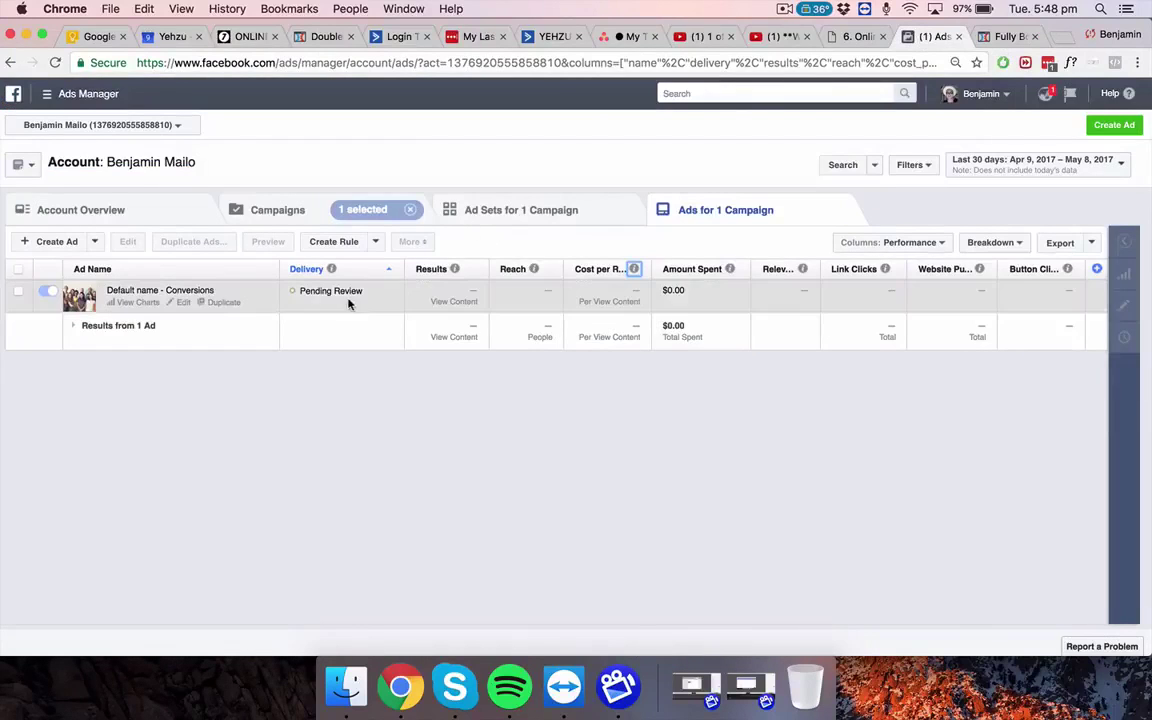
click(1008, 36)
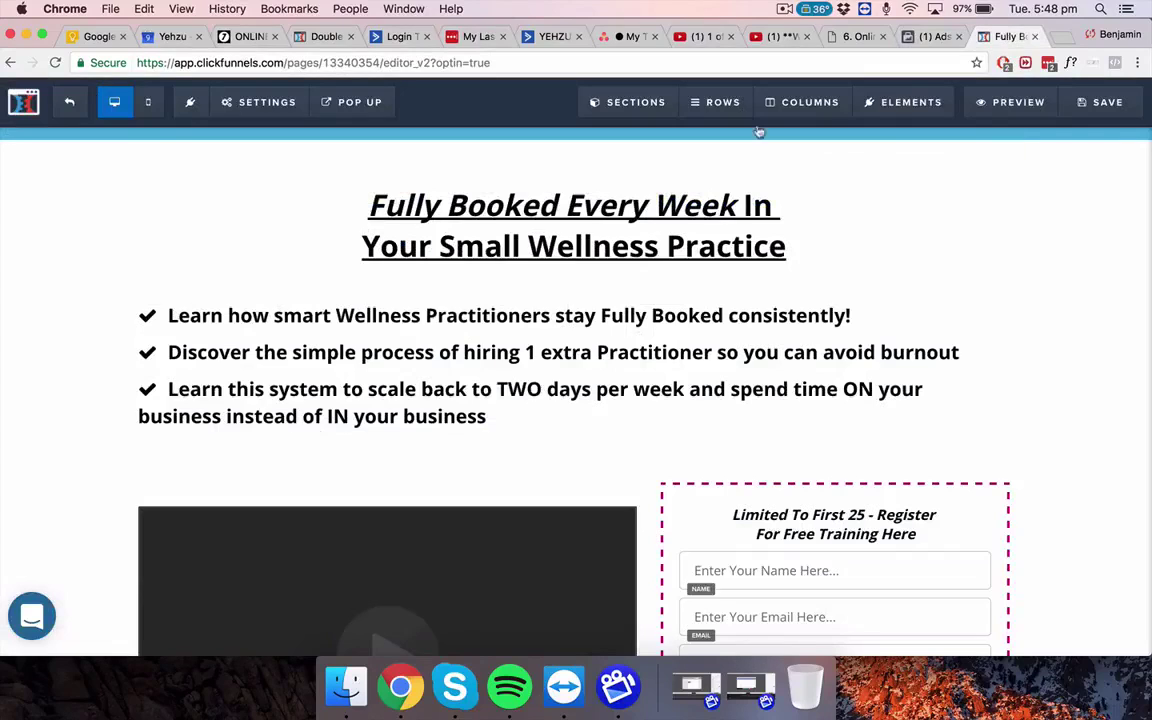
click(910, 37)
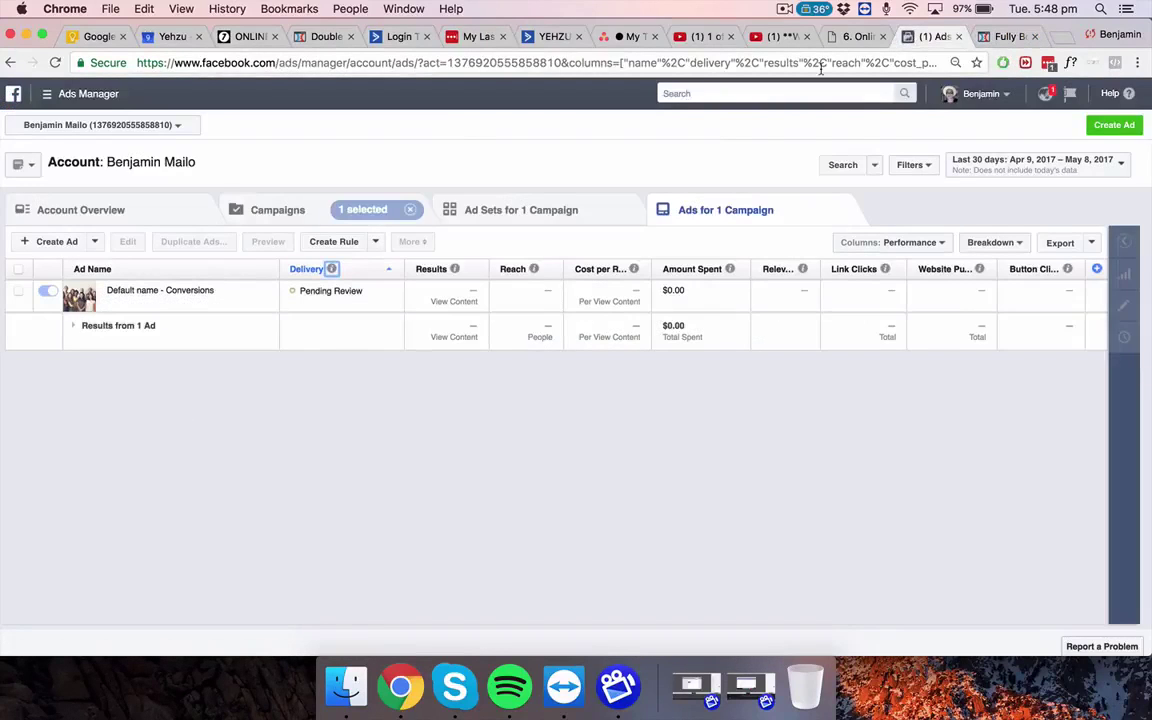
click(1005, 36)
scroll(445, 385, down, 5)
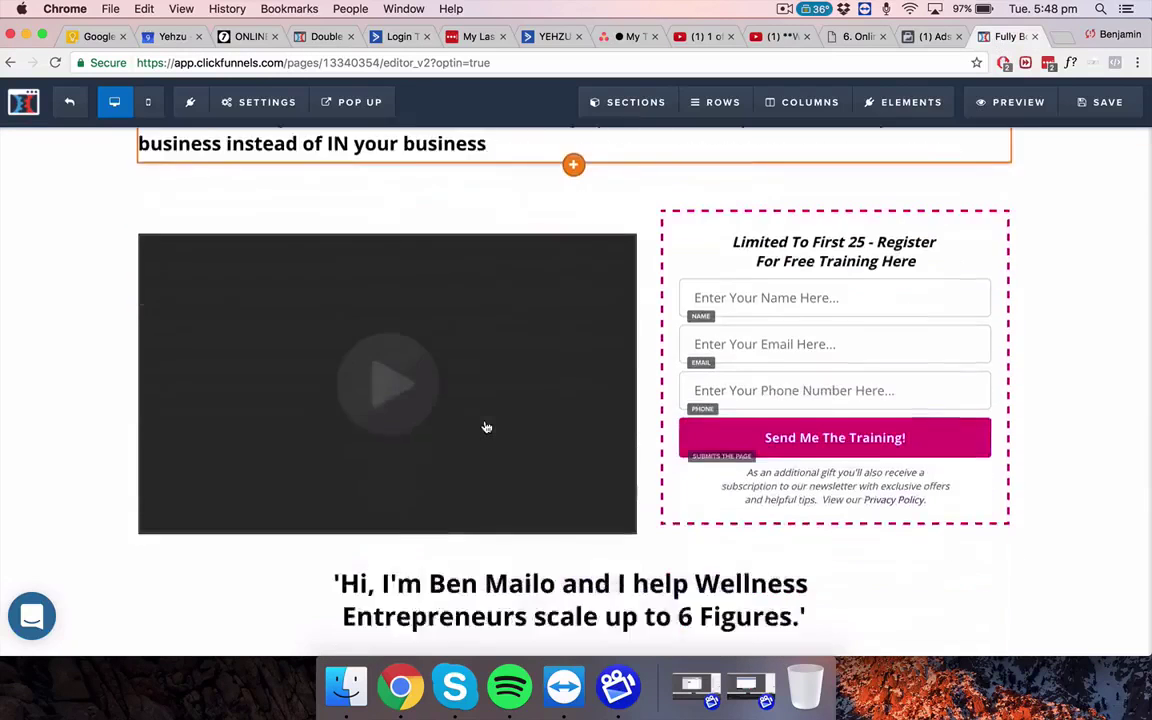
scroll(486, 427, up, 5)
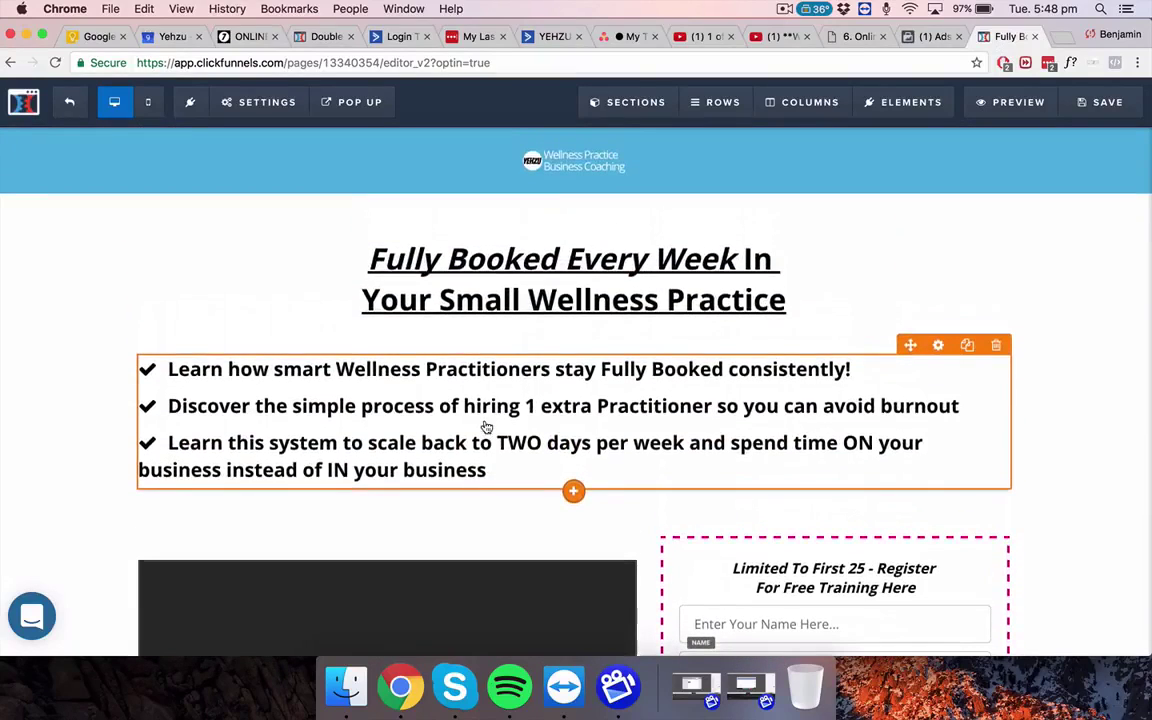
click(925, 36)
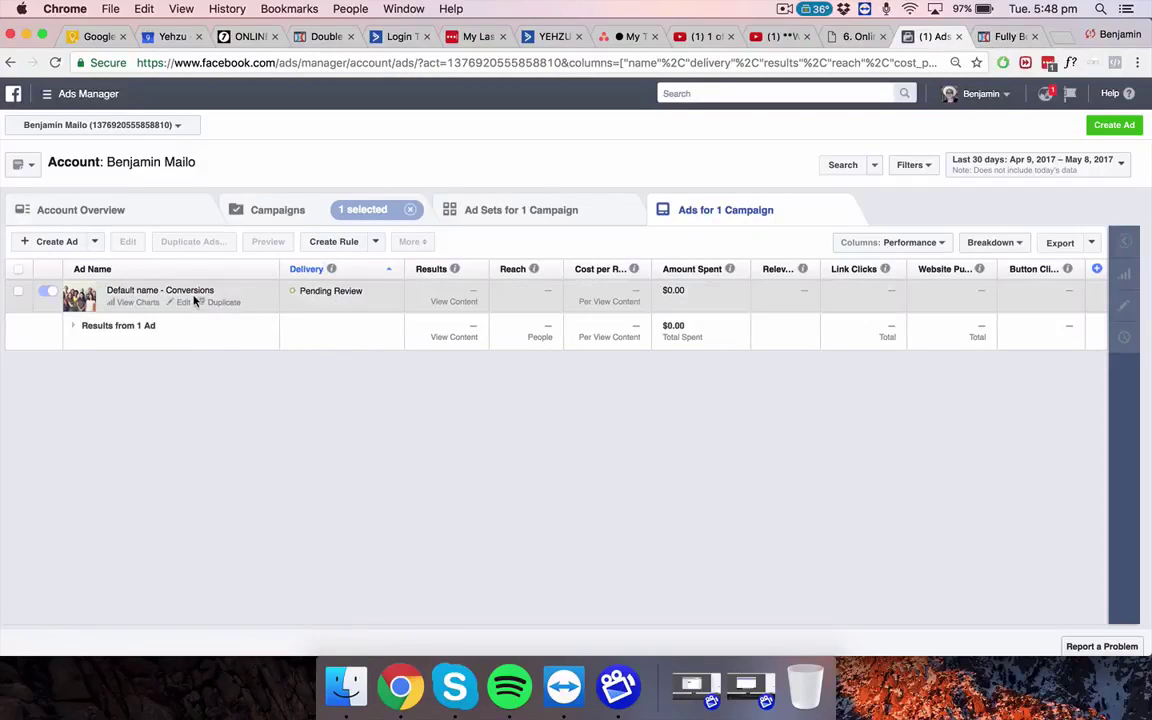
click(1005, 38)
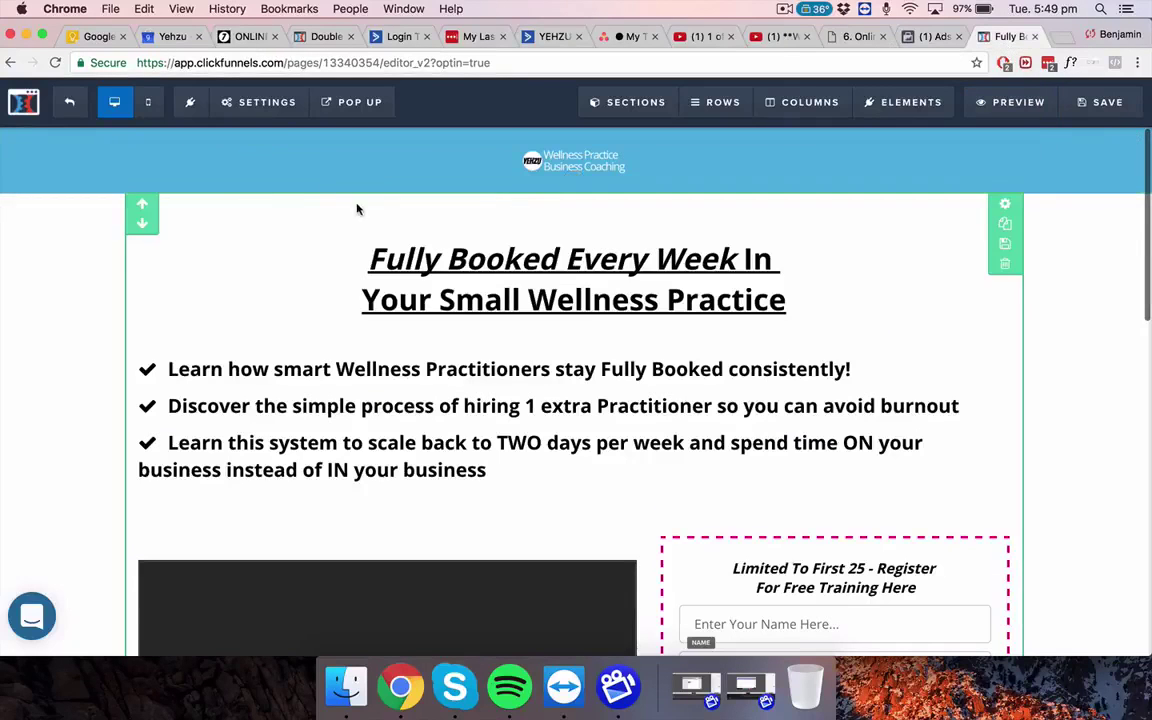
- Open the opt-in page's header tracking code, and switch to Ads Manager to open the Pixels page
click(258, 103)
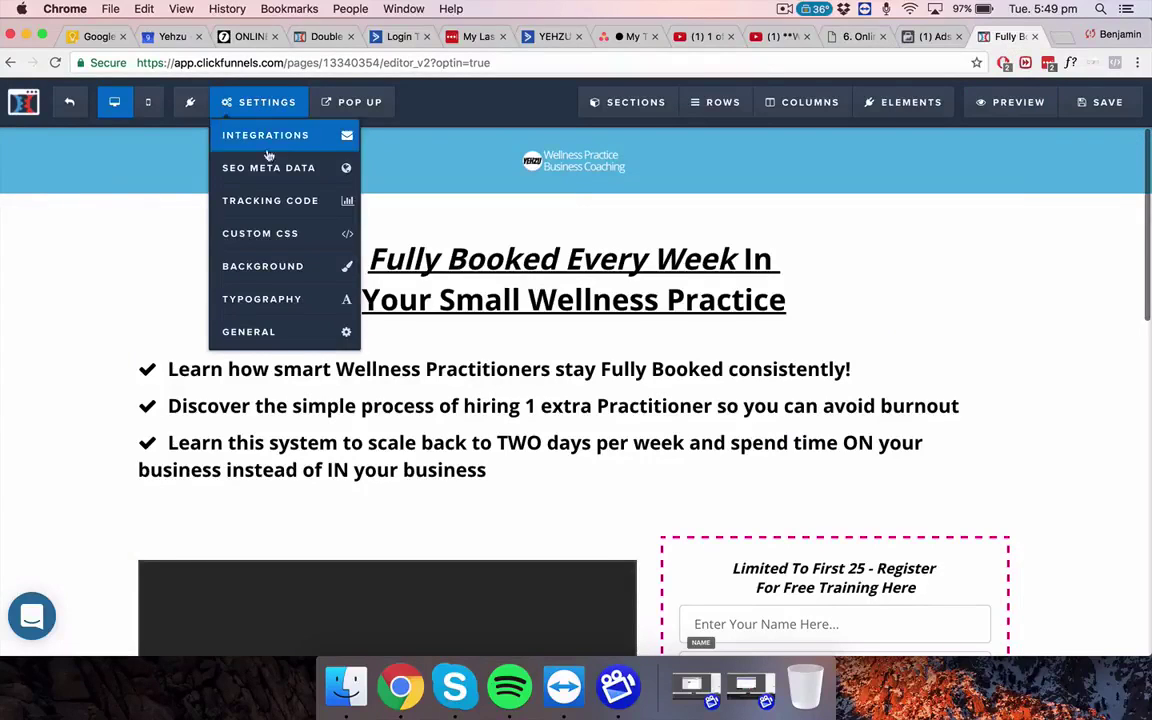
click(268, 201)
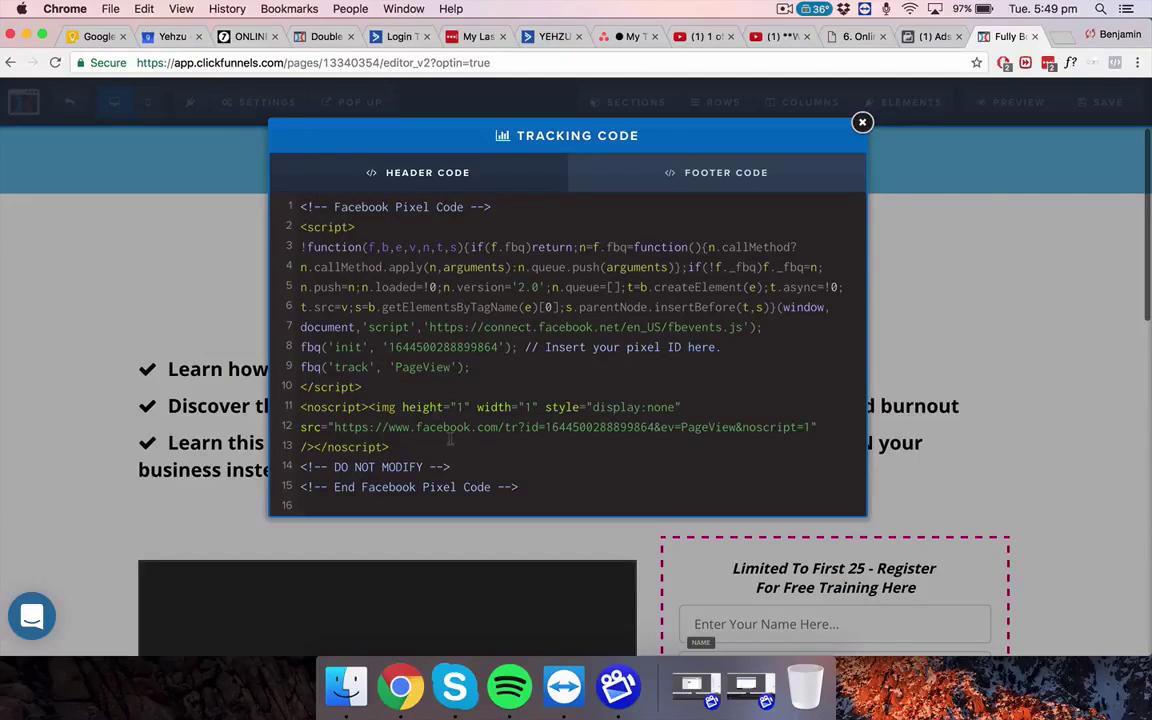
click(926, 36)
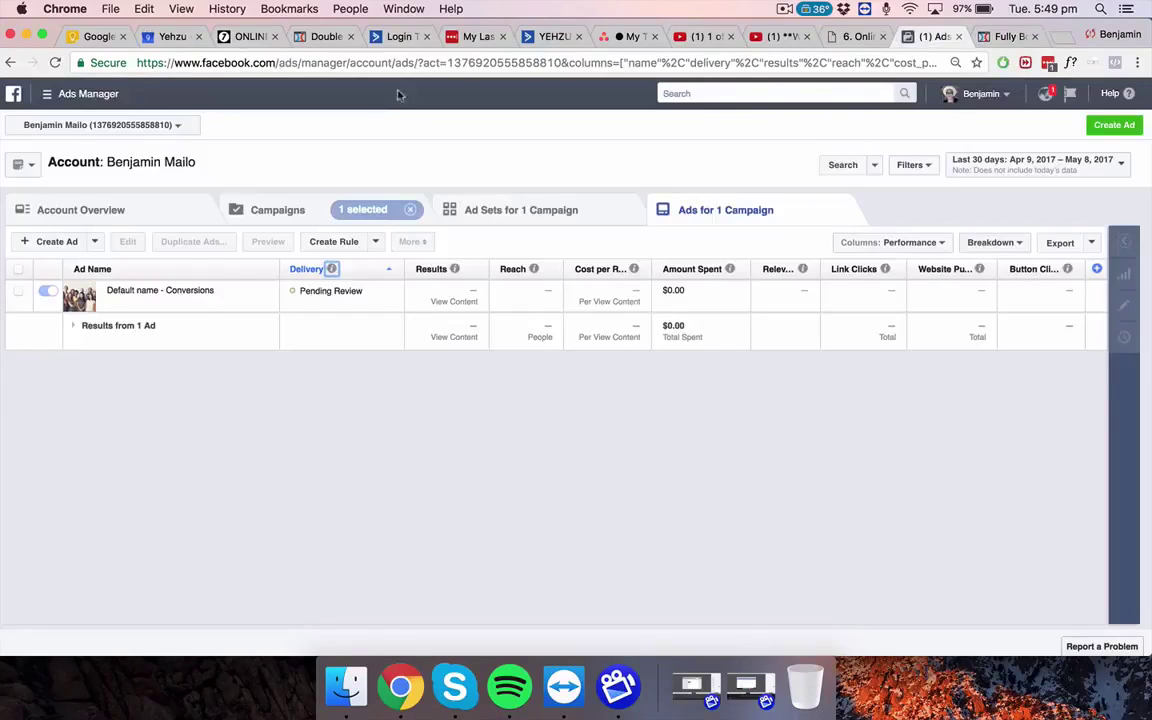
click(47, 93)
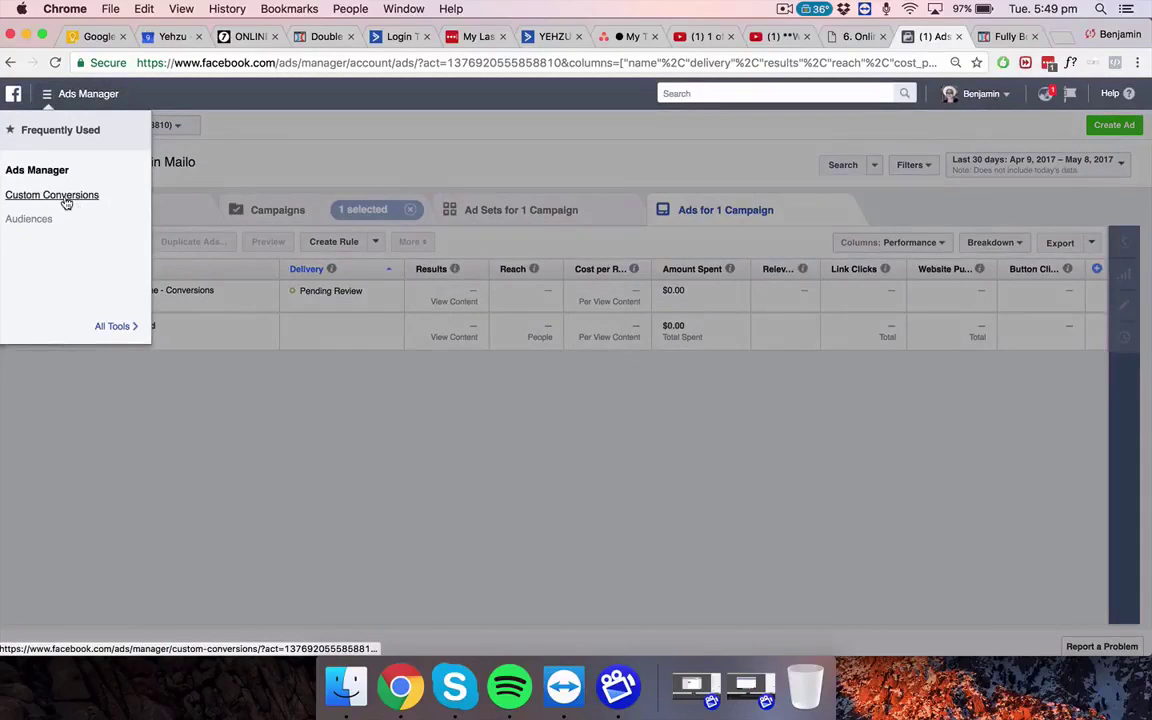
click(112, 326)
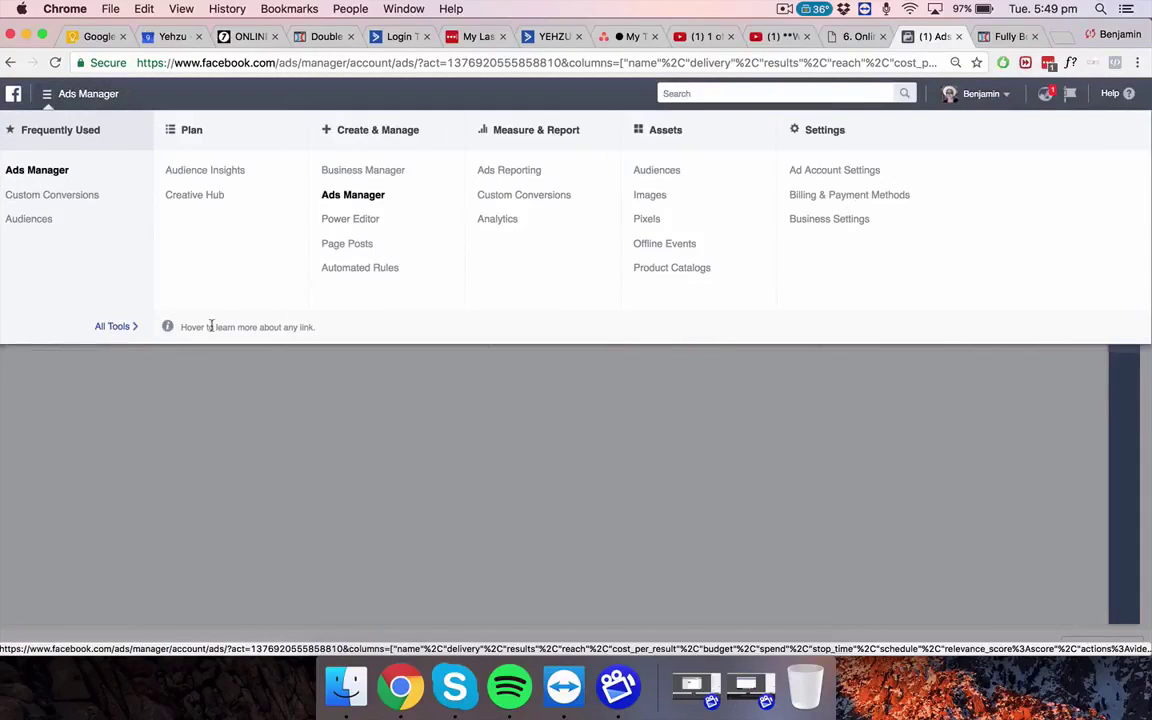
click(648, 220)
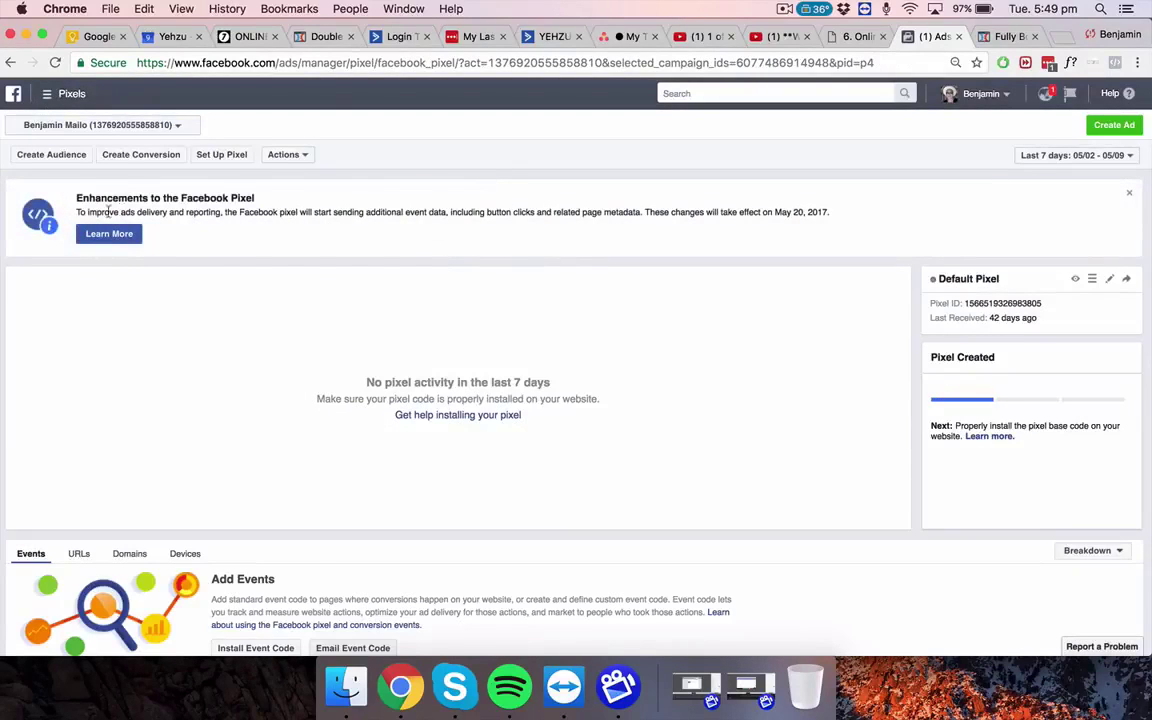
- Set up the Default Pixel with the Copy and Paste the Code option and copy its entire base code
click(222, 156)
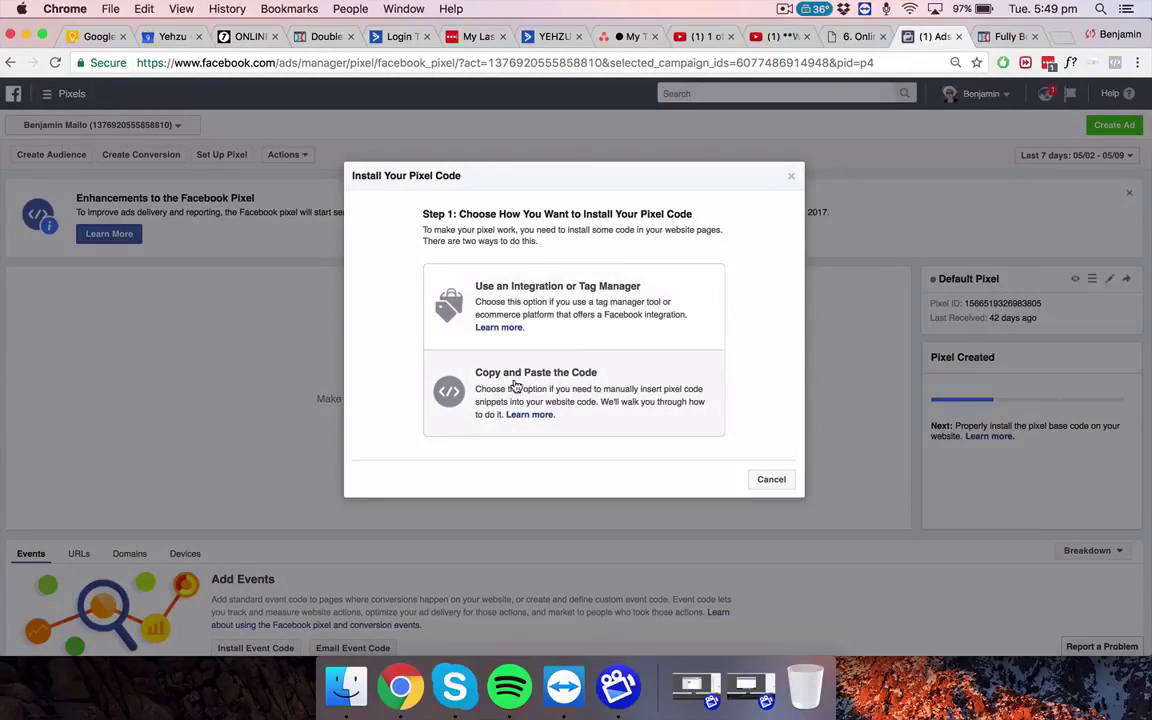
click(514, 385)
click(465, 312)
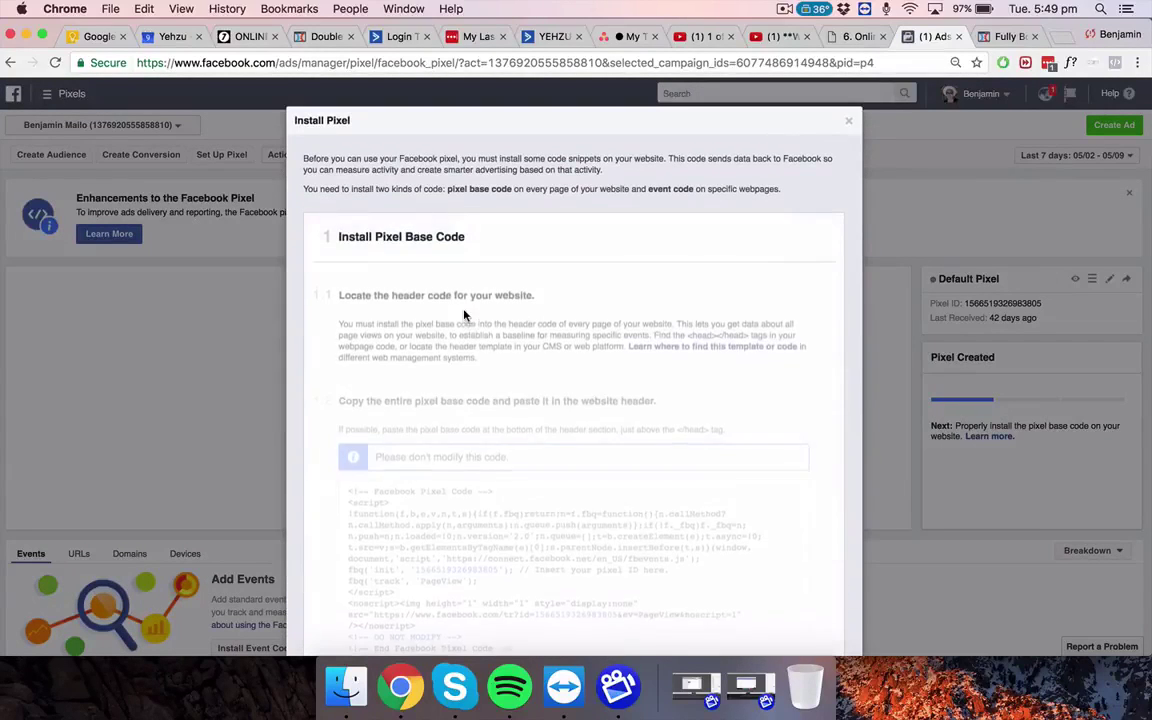
scroll(377, 364, down, 5)
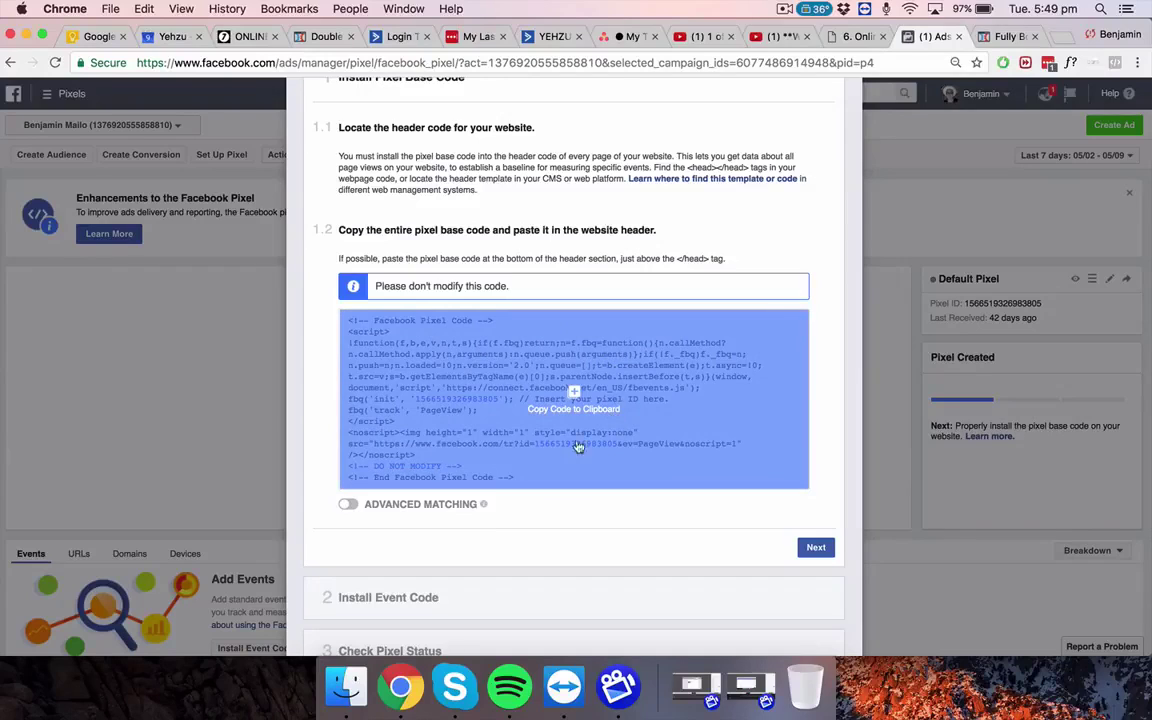
click(501, 367)
- Return to ClickFunnels, try to replace the opt-in page's header pixel code with the copied code, and close the tracking code settings
click(996, 37)
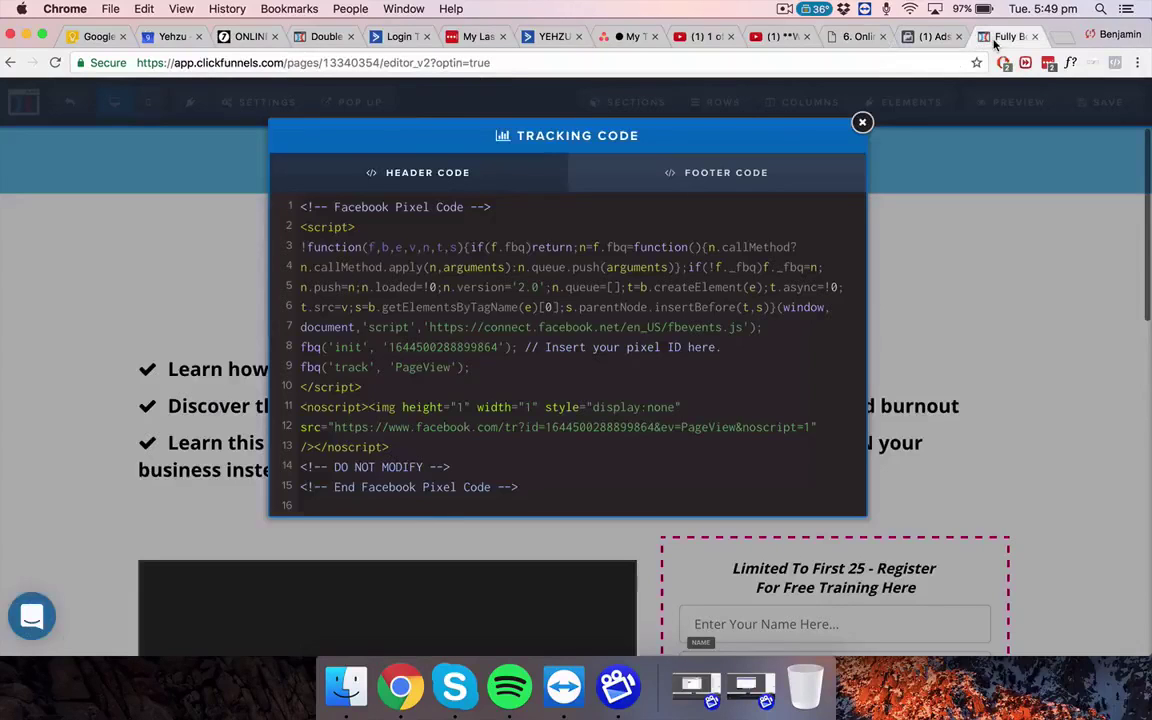
drag(531, 487, 295, 208)
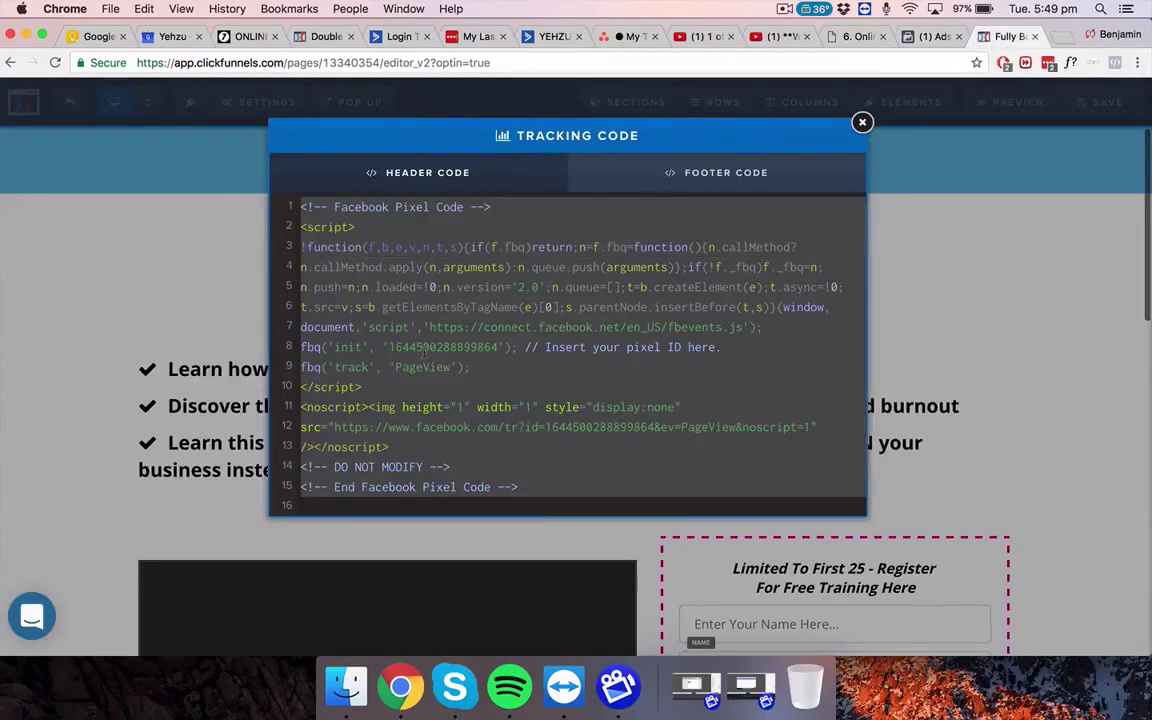
key(super+v)
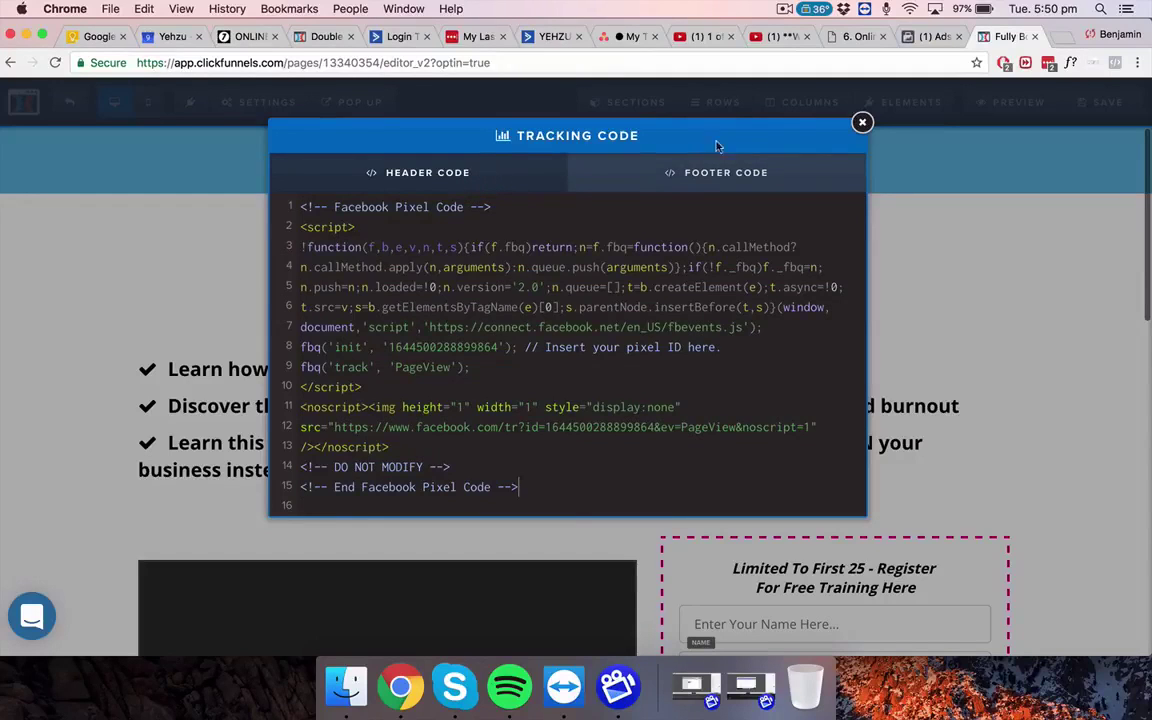
click(862, 122)
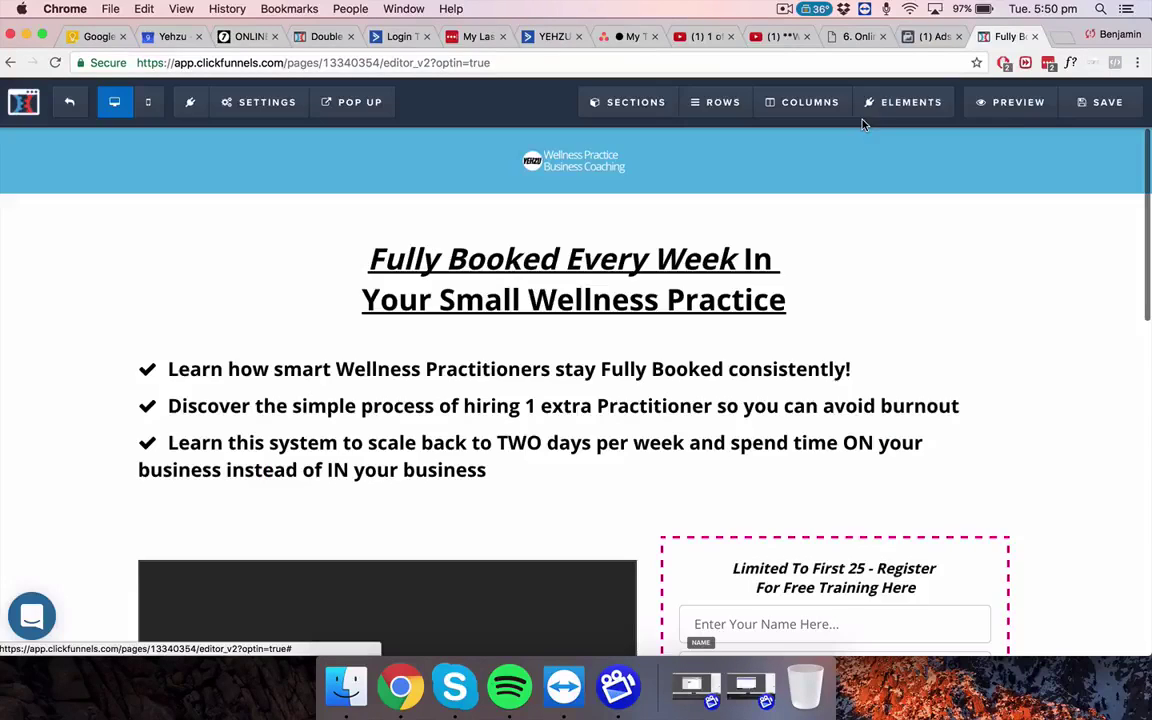
- Switch back to Ads Manager, close the pixel installation instructions, and start creating a conversion
click(927, 38)
scroll(419, 368, down, 2)
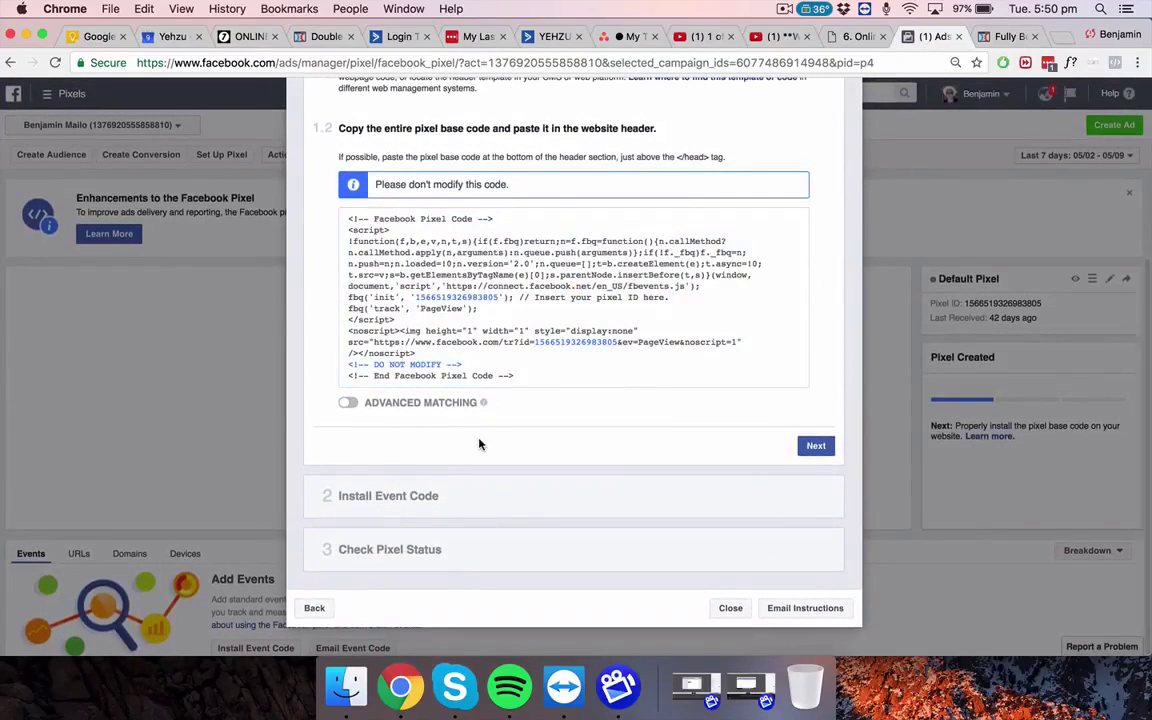
scroll(730, 418, up, 3)
scroll(730, 418, down, 3)
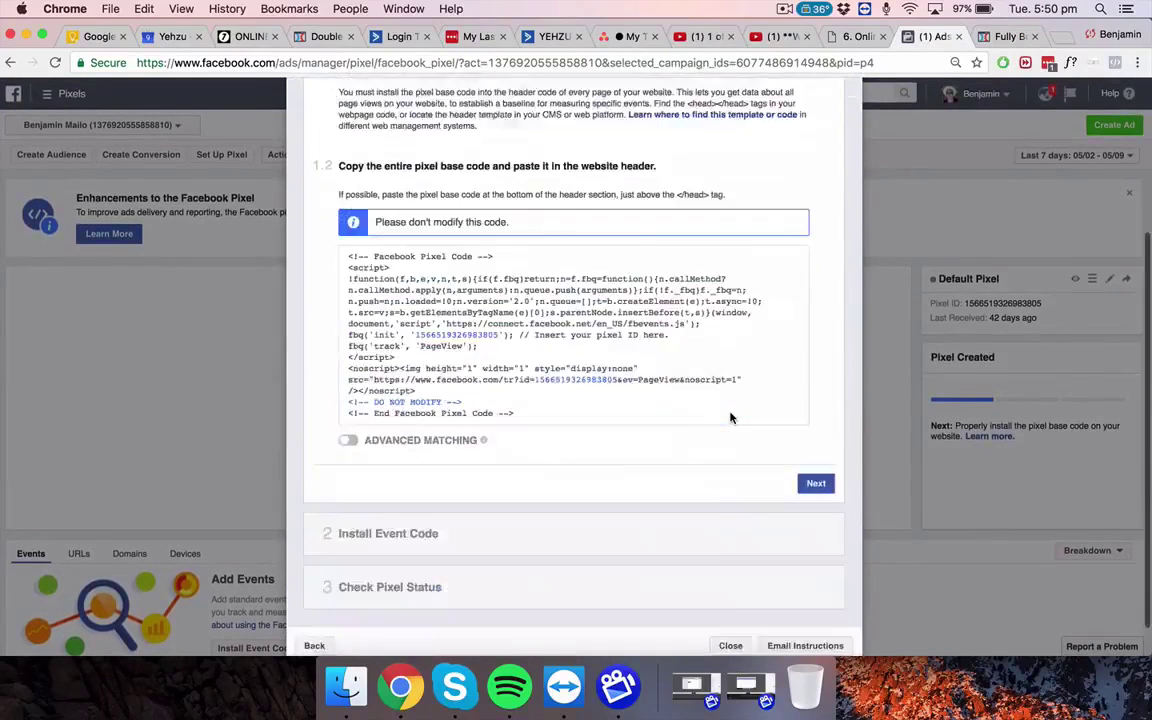
click(730, 608)
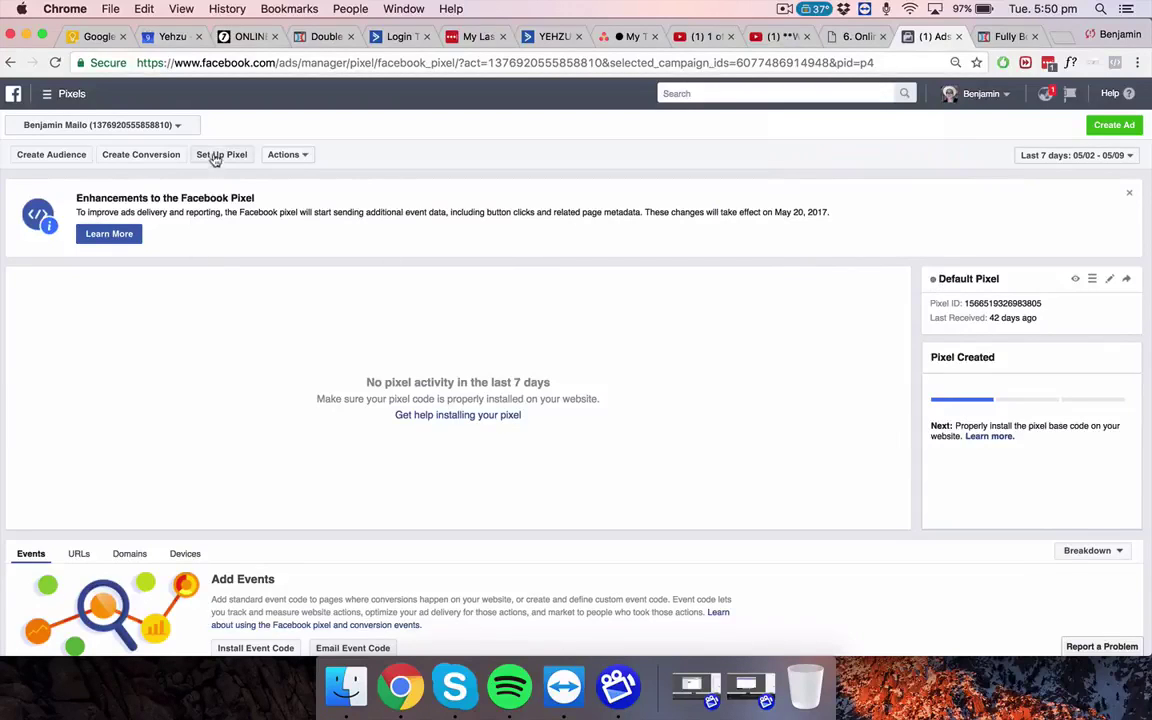
click(152, 155)
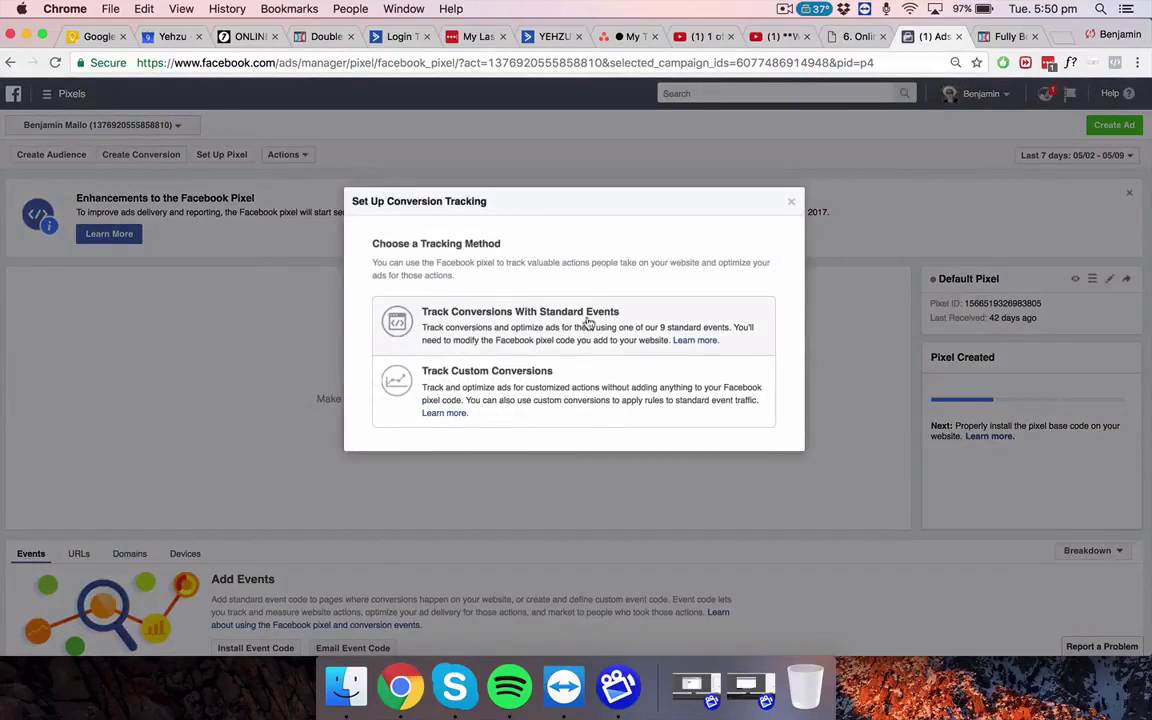
- Switch to ClickFunnels and review the opt-in form and the funnel's Thank You Page, returning to that step's overview
click(1005, 37)
scroll(522, 410, down, 5)
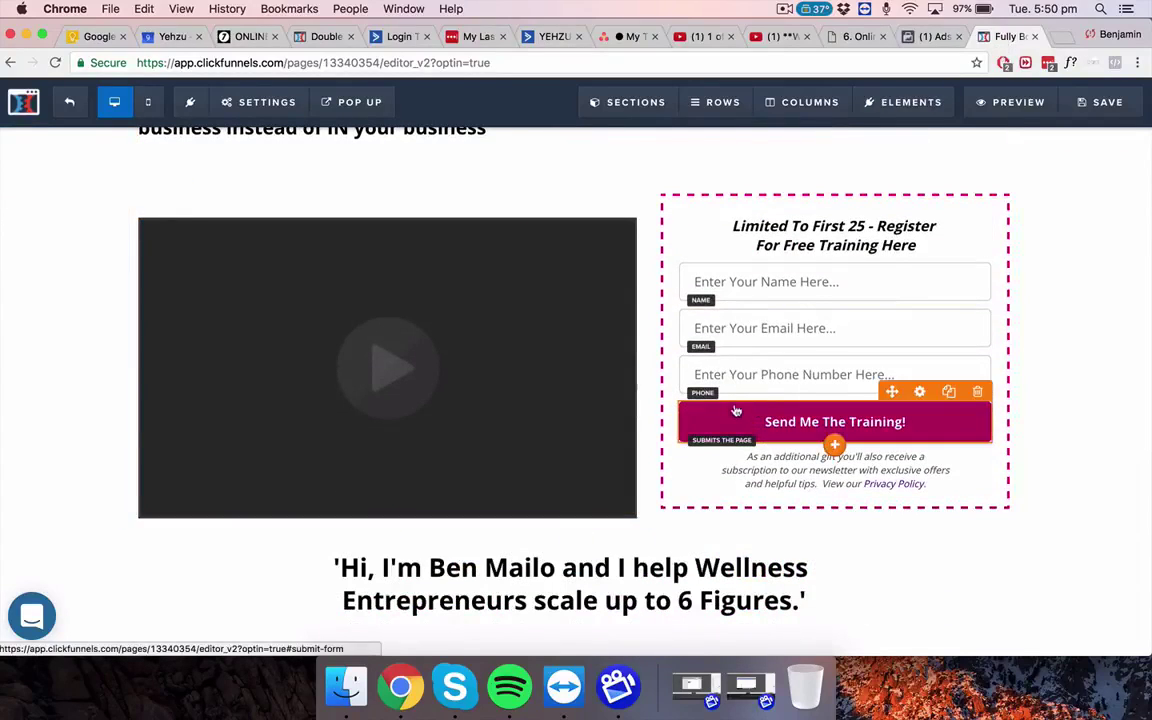
click(72, 106)
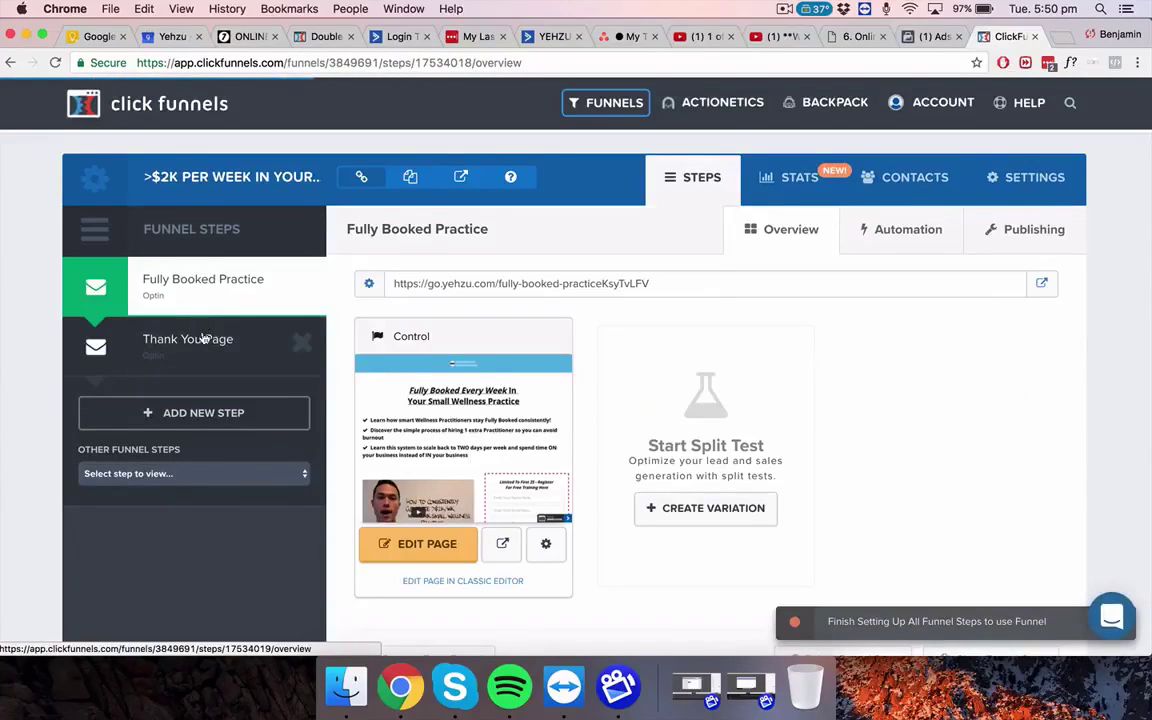
click(196, 357)
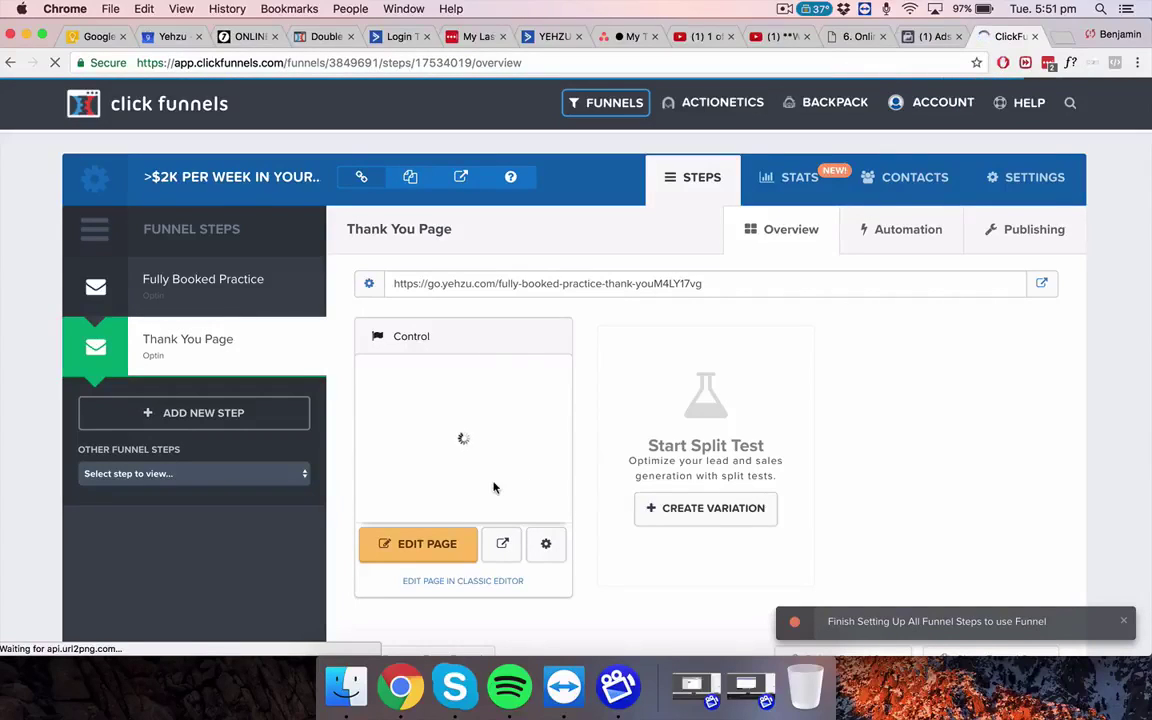
click(441, 553)
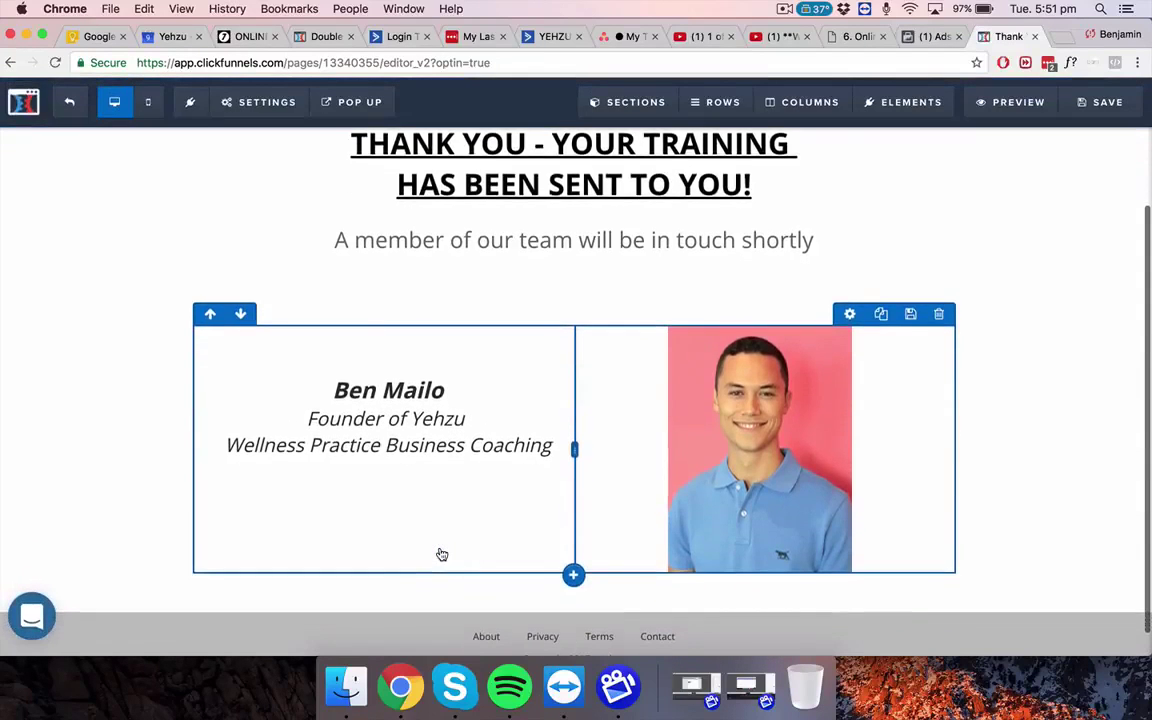
click(72, 102)
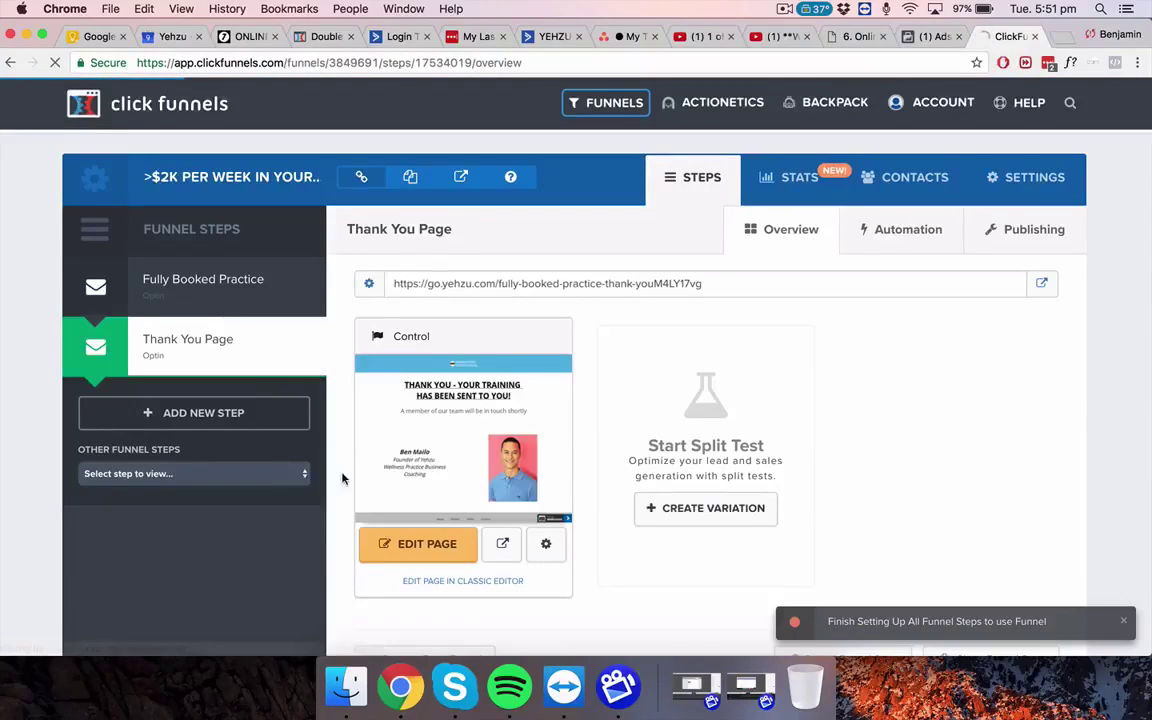
- Open the Thank You Page's settings and copy its path, fully-booked-practice-thank-you
click(547, 545)
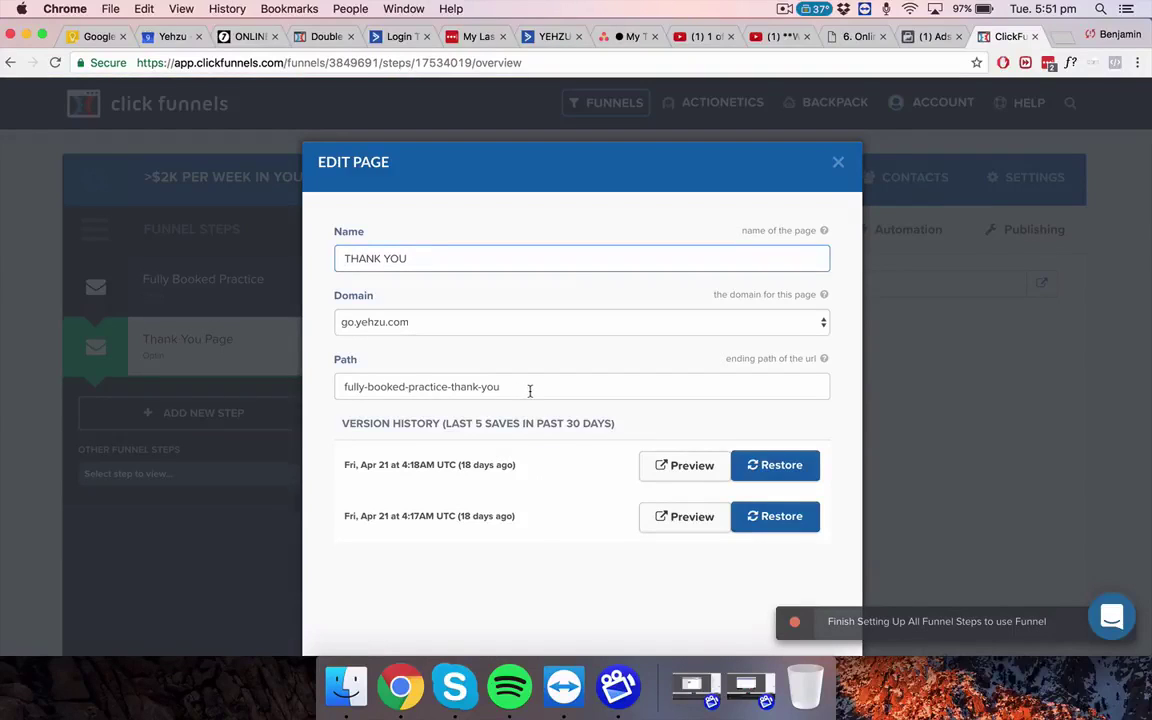
drag(534, 390, 370, 374)
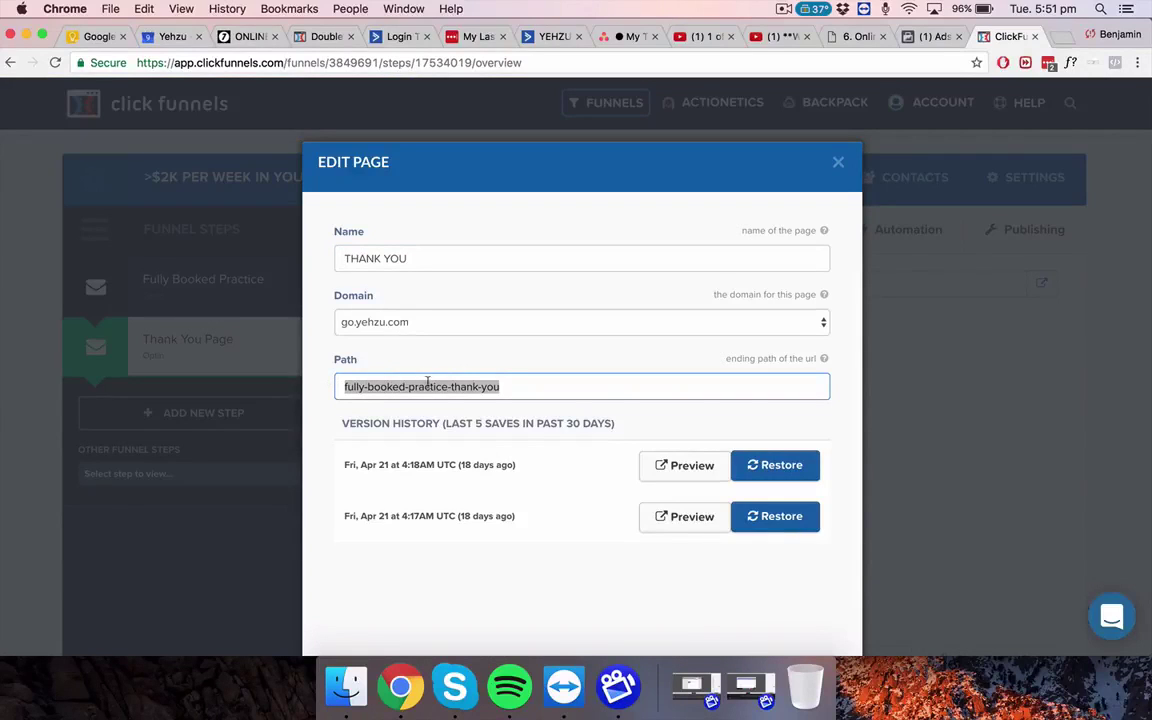
key(Down)
- Start a custom conversion in Ads Manager with the rule URL Contains fully-booked-practice-thank-you and the category Lead
click(927, 38)
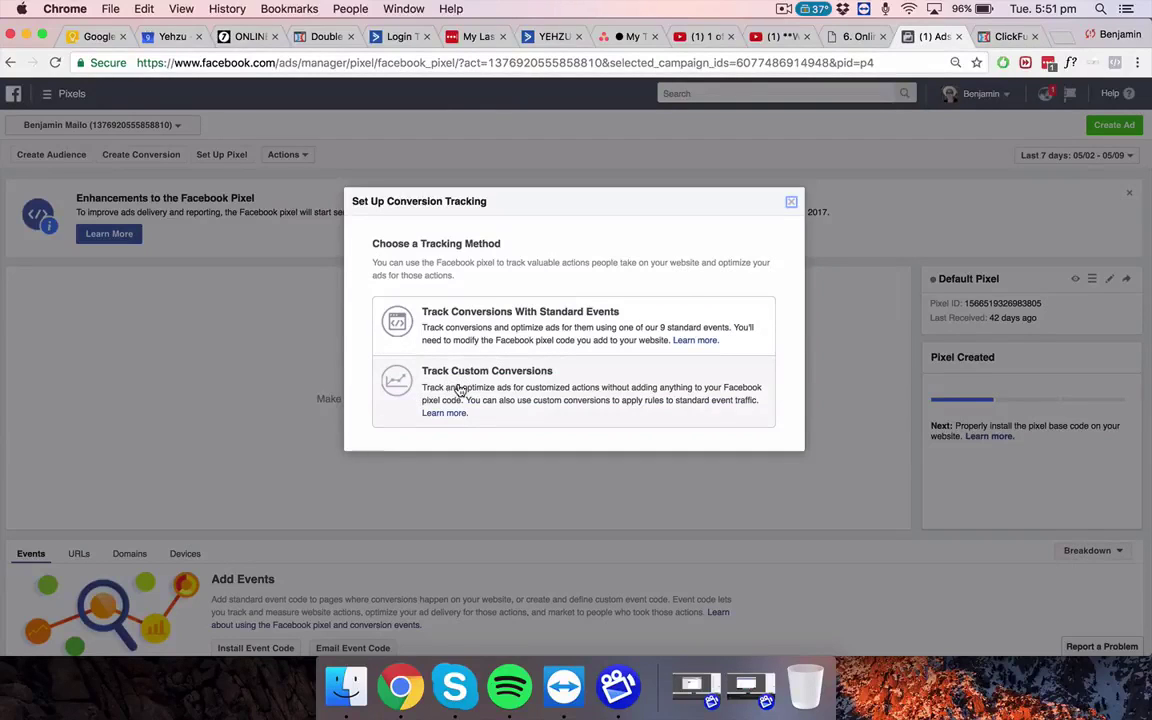
click(460, 389)
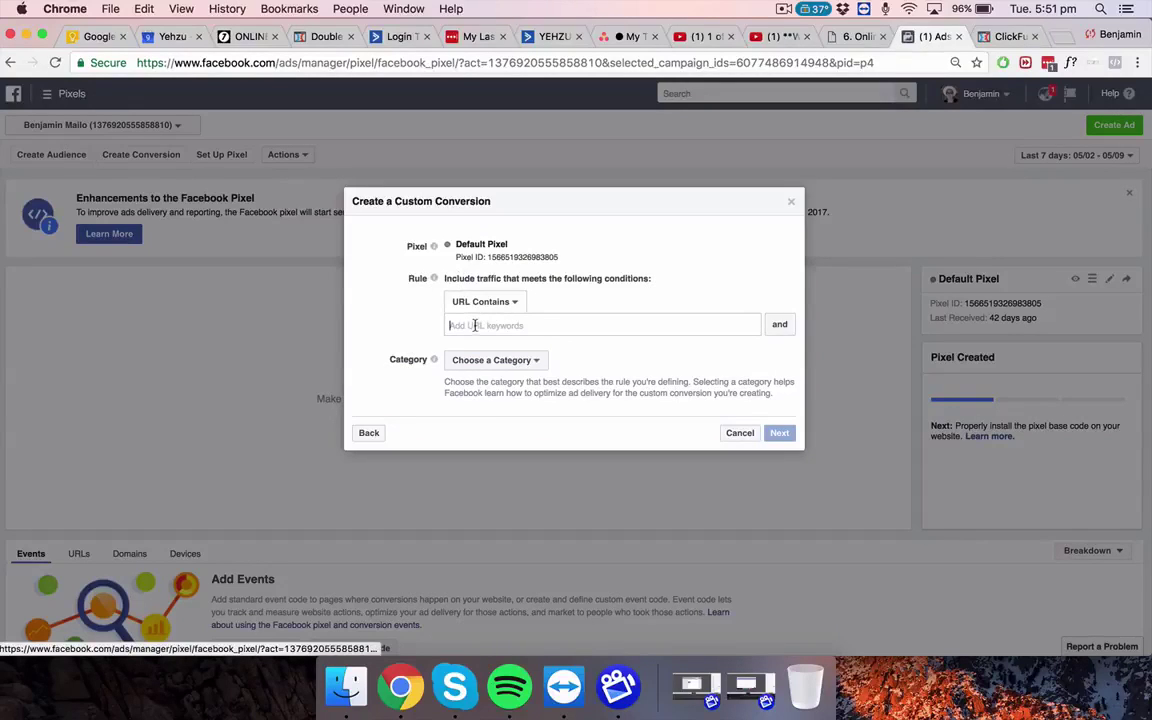
key(super+v)
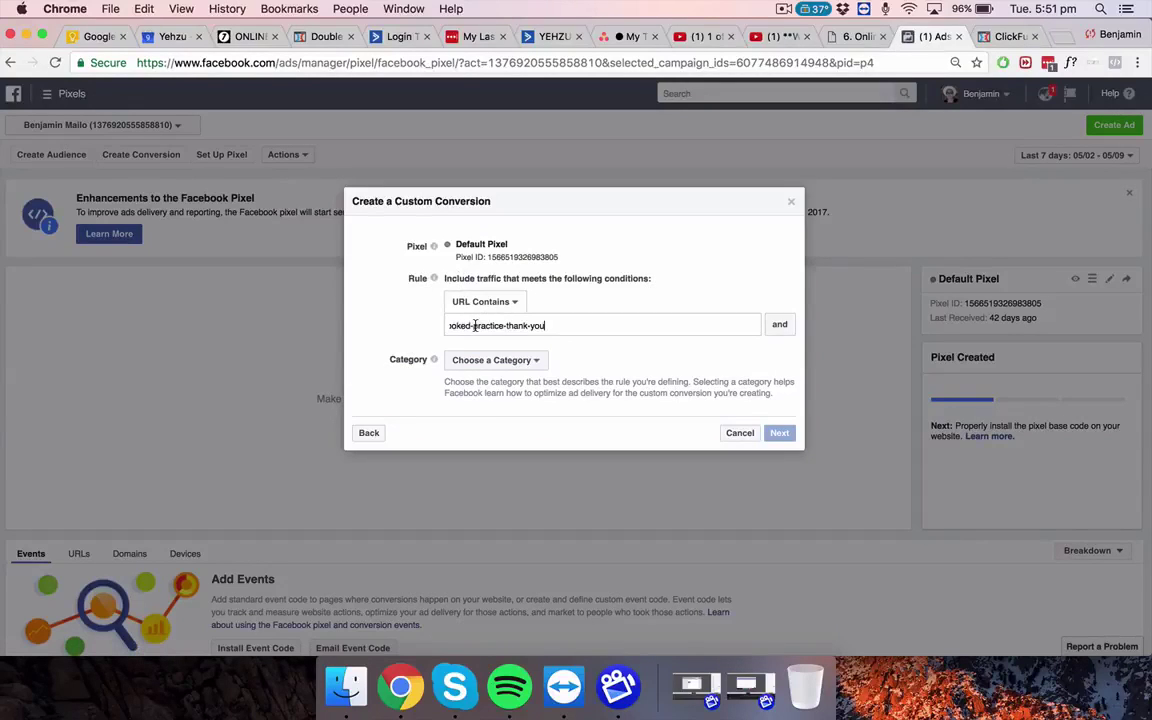
drag(511, 325, 397, 324)
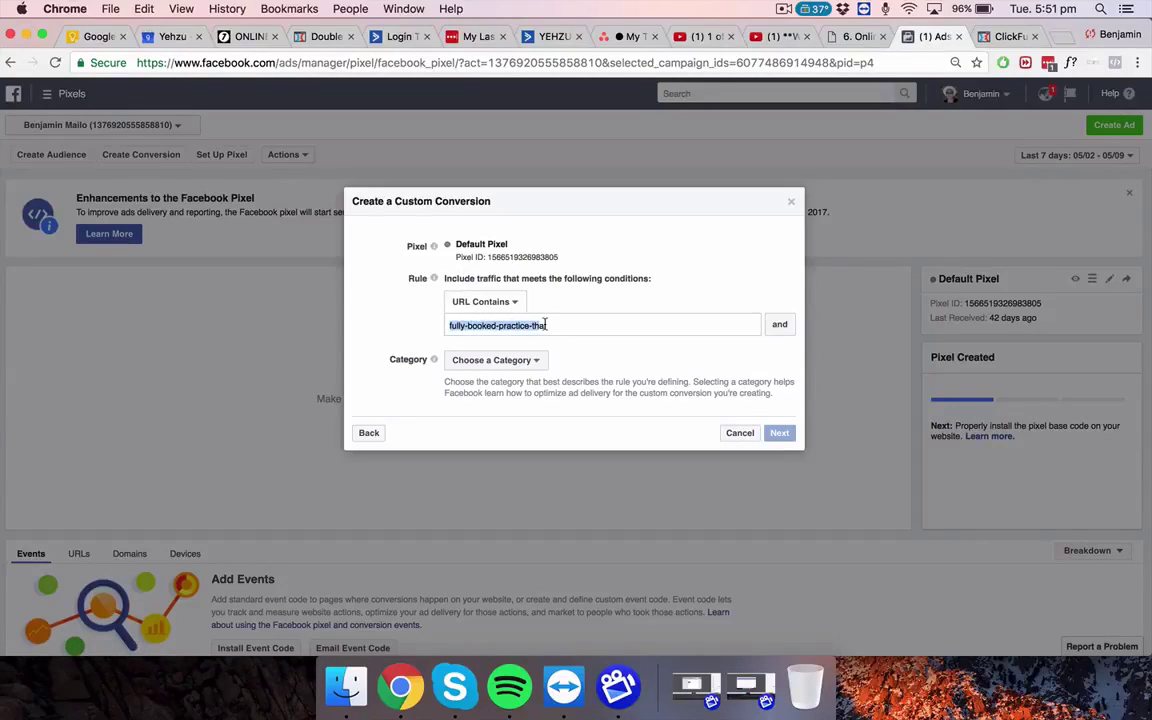
drag(545, 323, 587, 327)
click(535, 360)
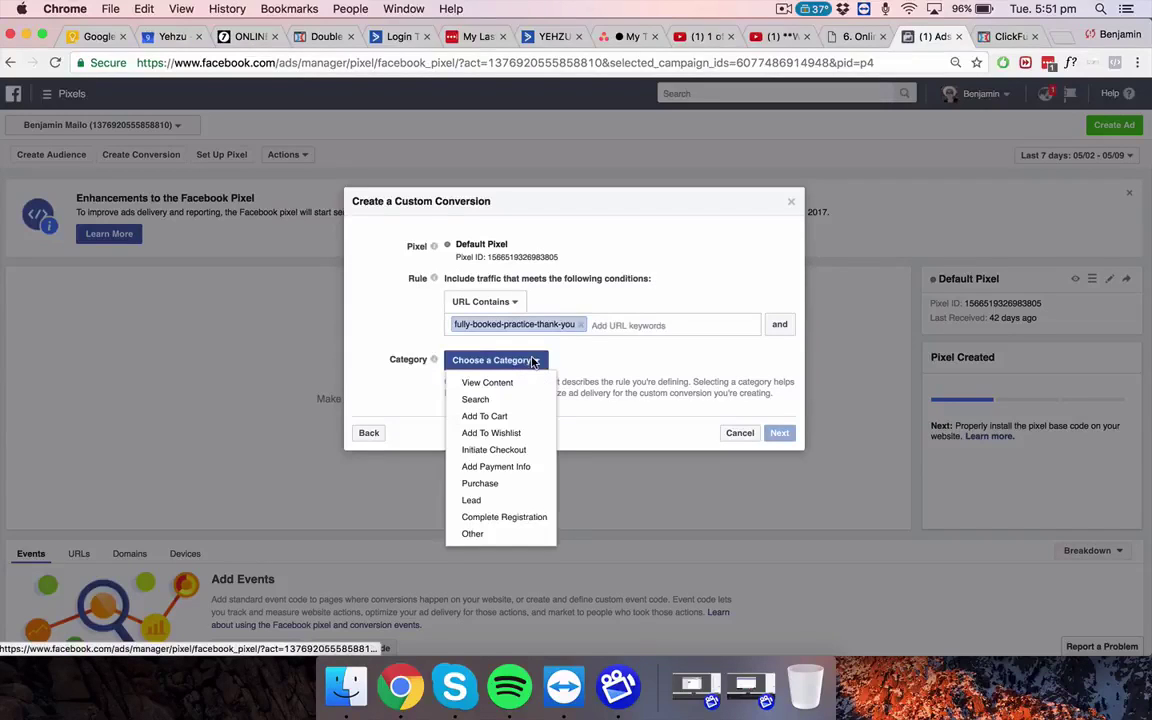
click(472, 500)
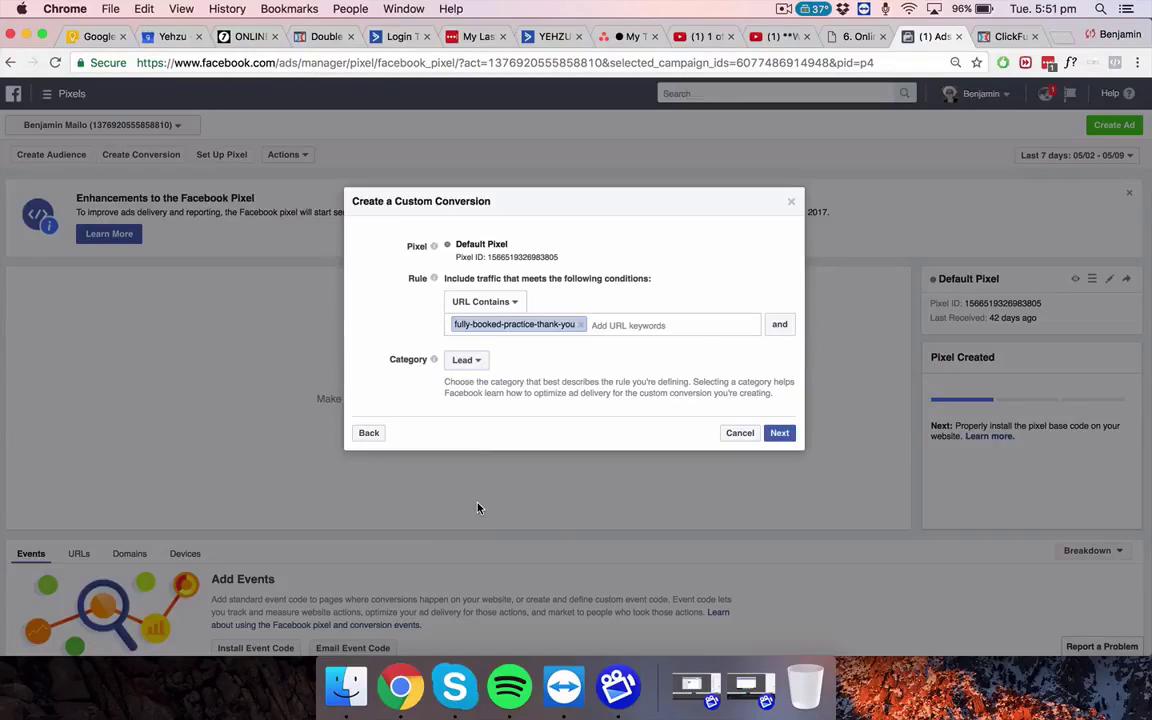
mouse_move(431, 360)
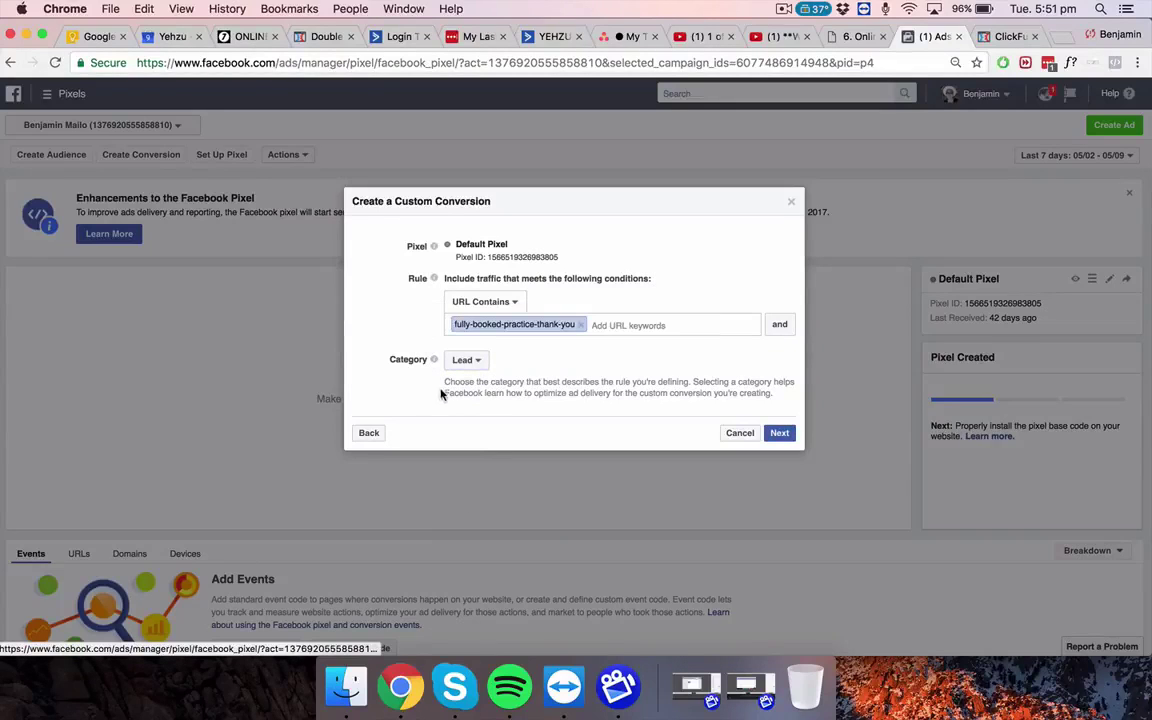
- Close the Thank You Page's settings in ClickFunnels and return to the custom conversion in Ads Manager
click(990, 36)
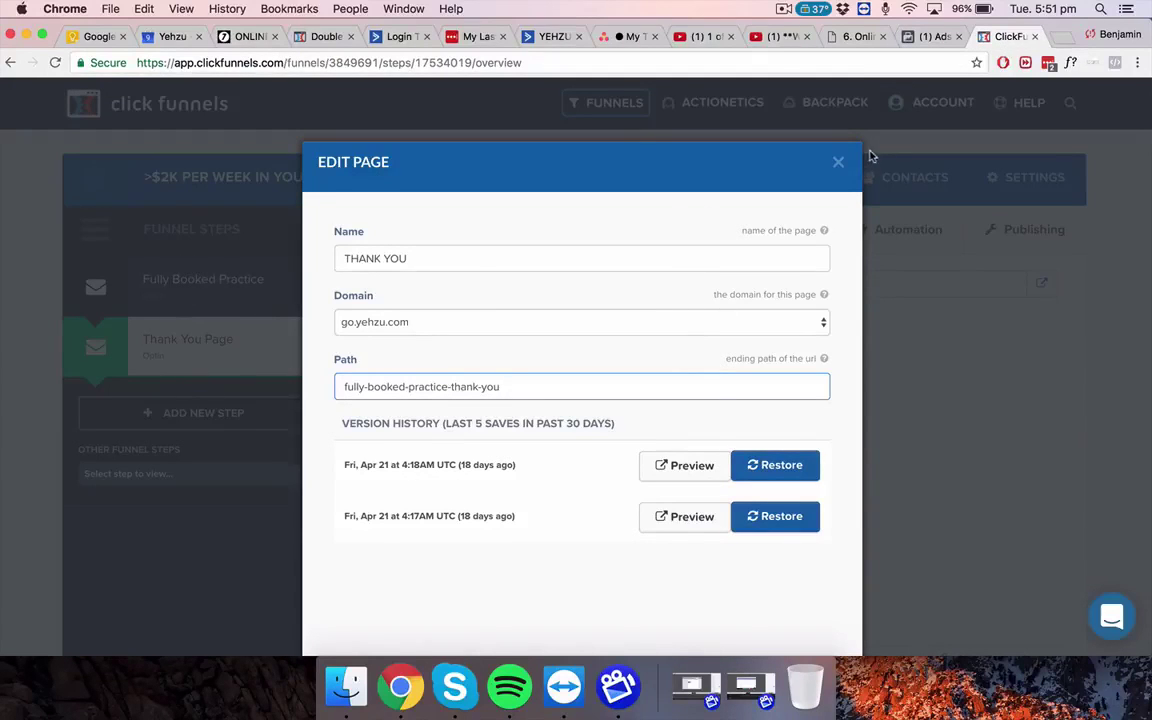
click(840, 162)
click(930, 36)
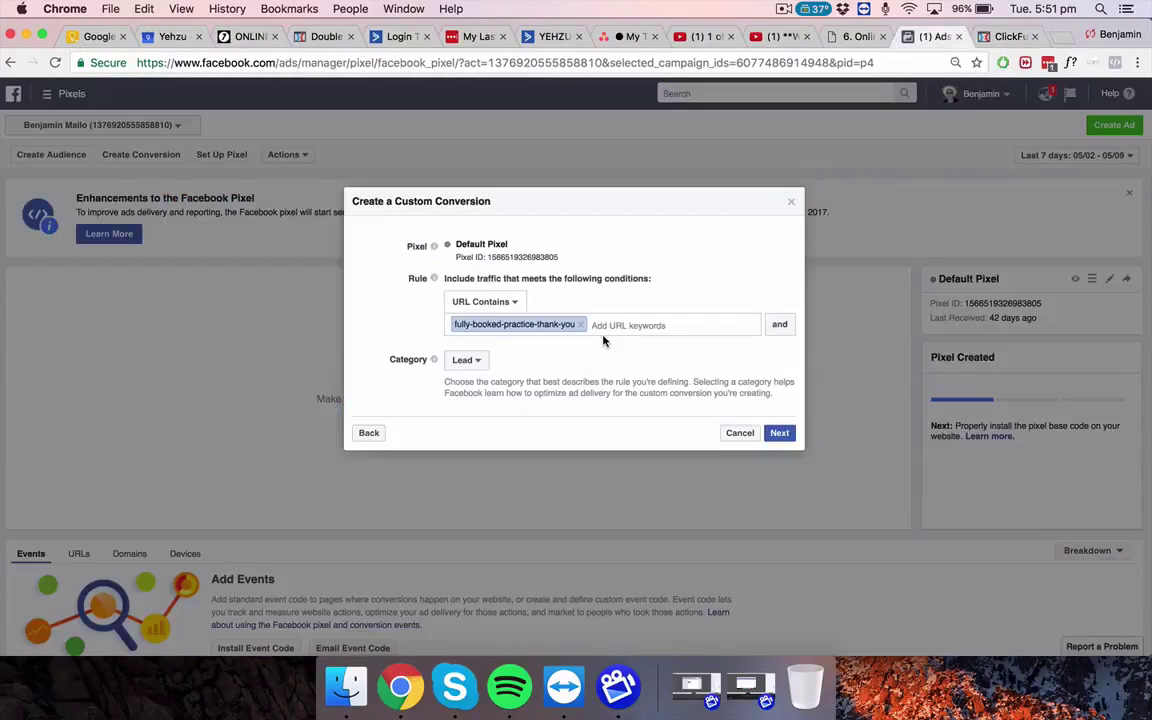
- Continue past the conversion rule and name the custom conversion Lead - get a perfect night's sleep
mouse_move(418, 355)
click(779, 433)
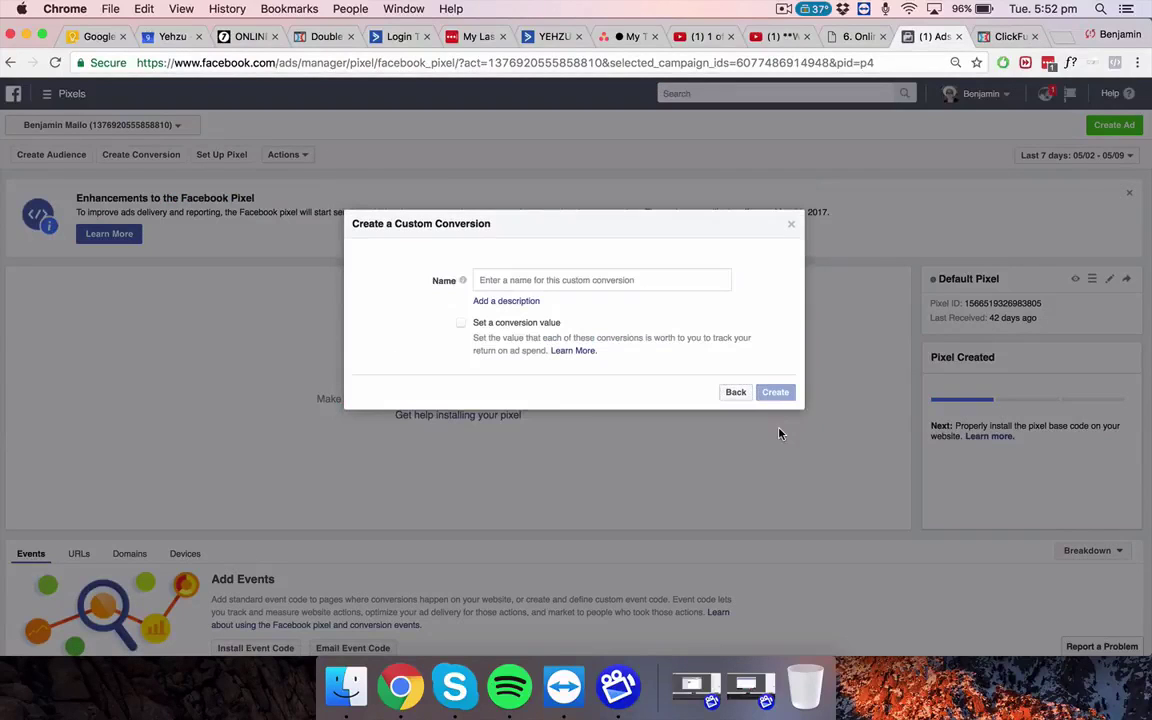
click(579, 286)
text(Lea)
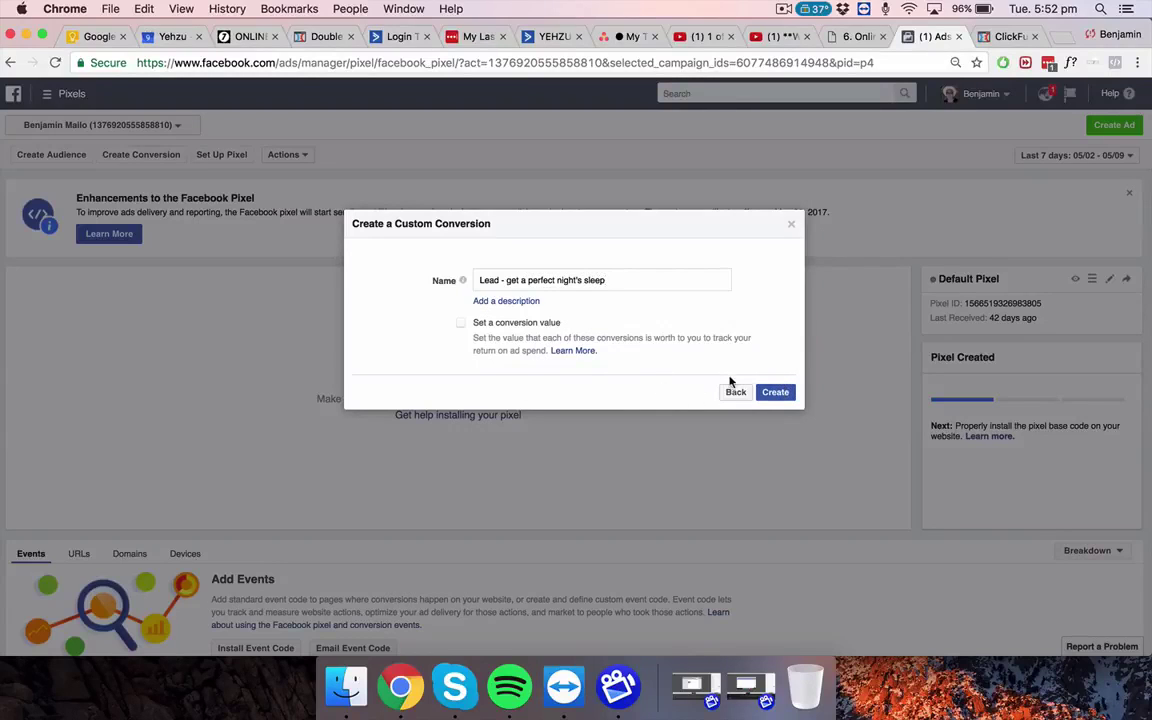
- Finish creating the custom conversion and open the Custom Conversions list
click(772, 391)
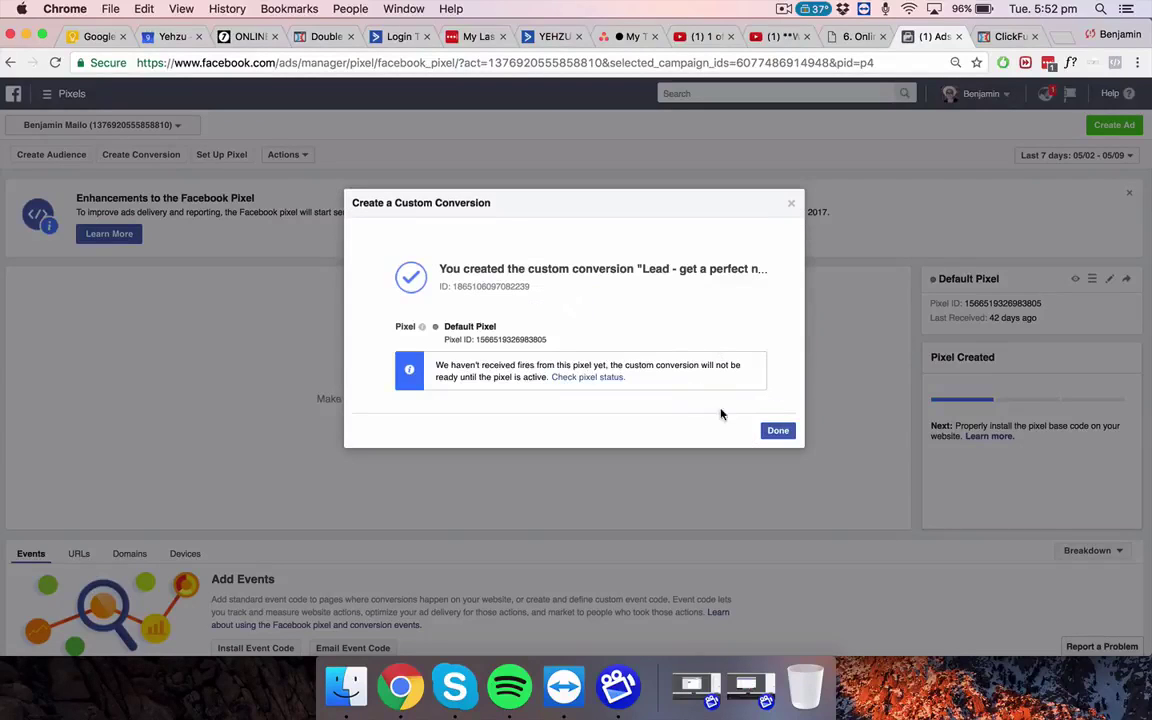
click(775, 430)
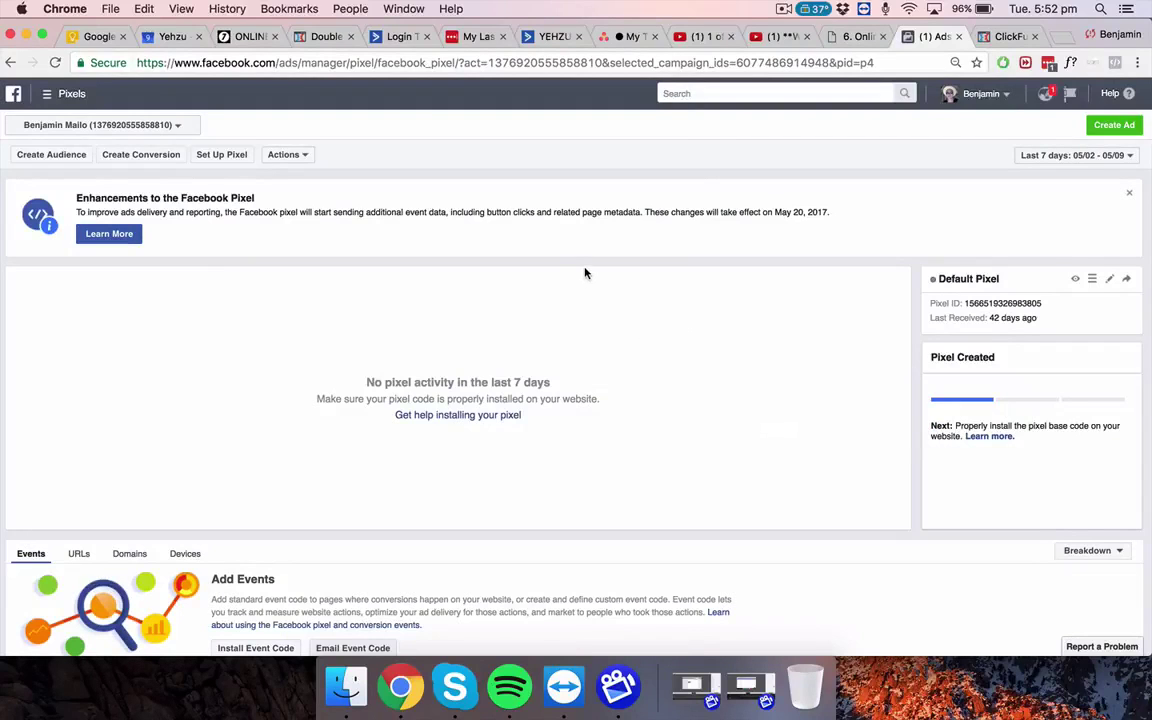
scroll(584, 270, up, 2)
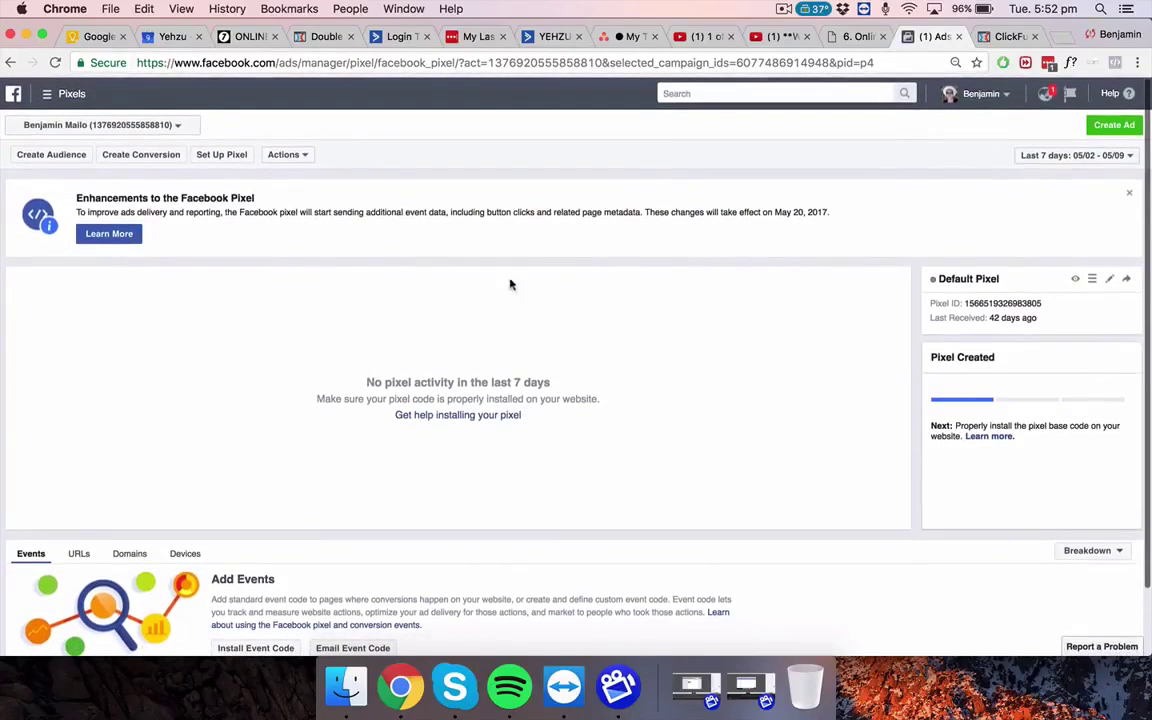
scroll(249, 250, down, 2)
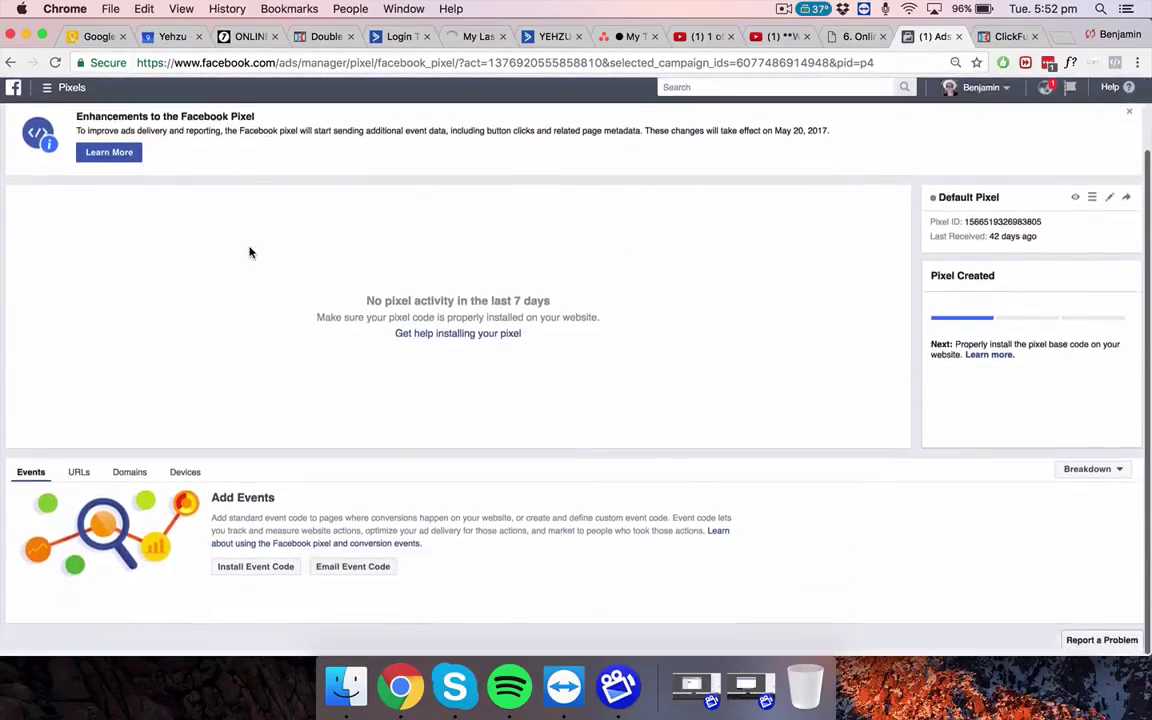
scroll(250, 252, up, 3)
click(47, 93)
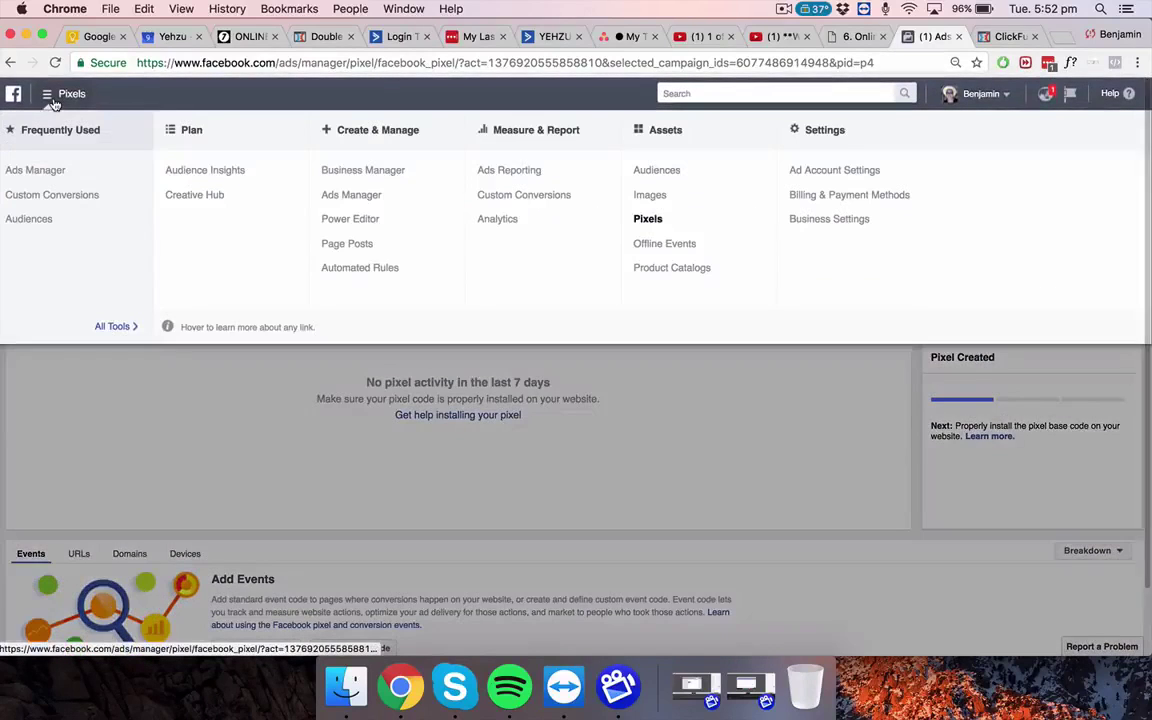
click(91, 196)
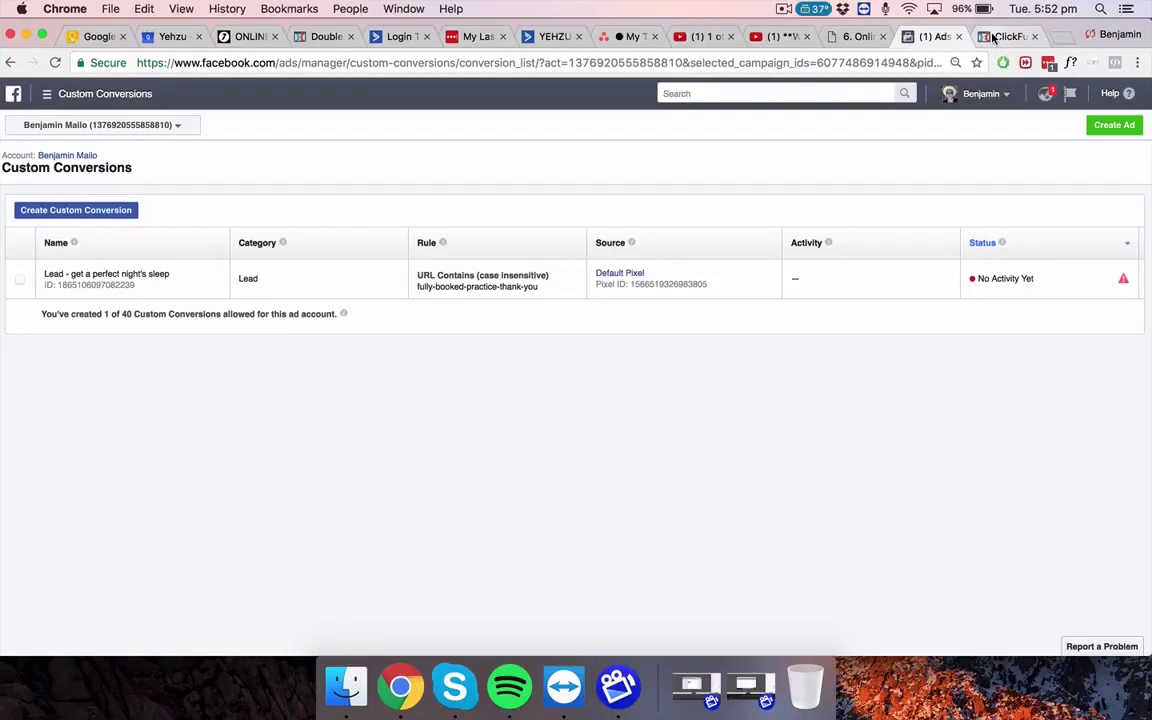
- Open the How To Get Enough Sleep Every Night ad set of the 12 Week Program Leads campaign for editing
click(48, 95)
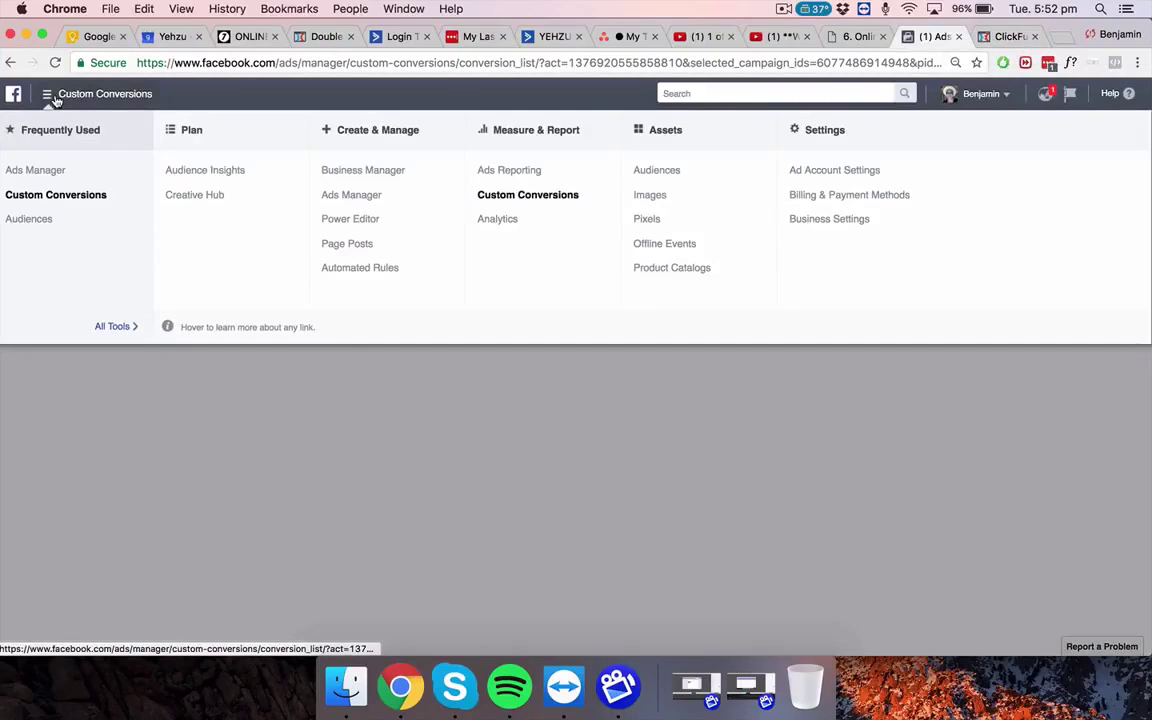
click(50, 178)
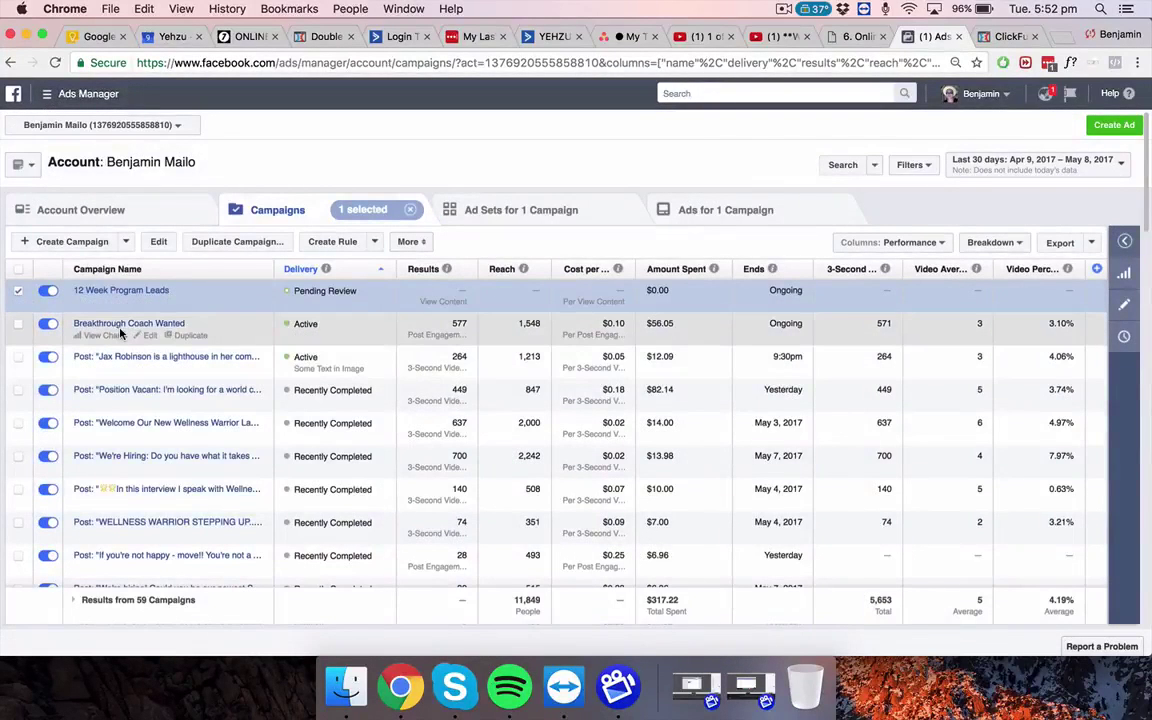
click(131, 292)
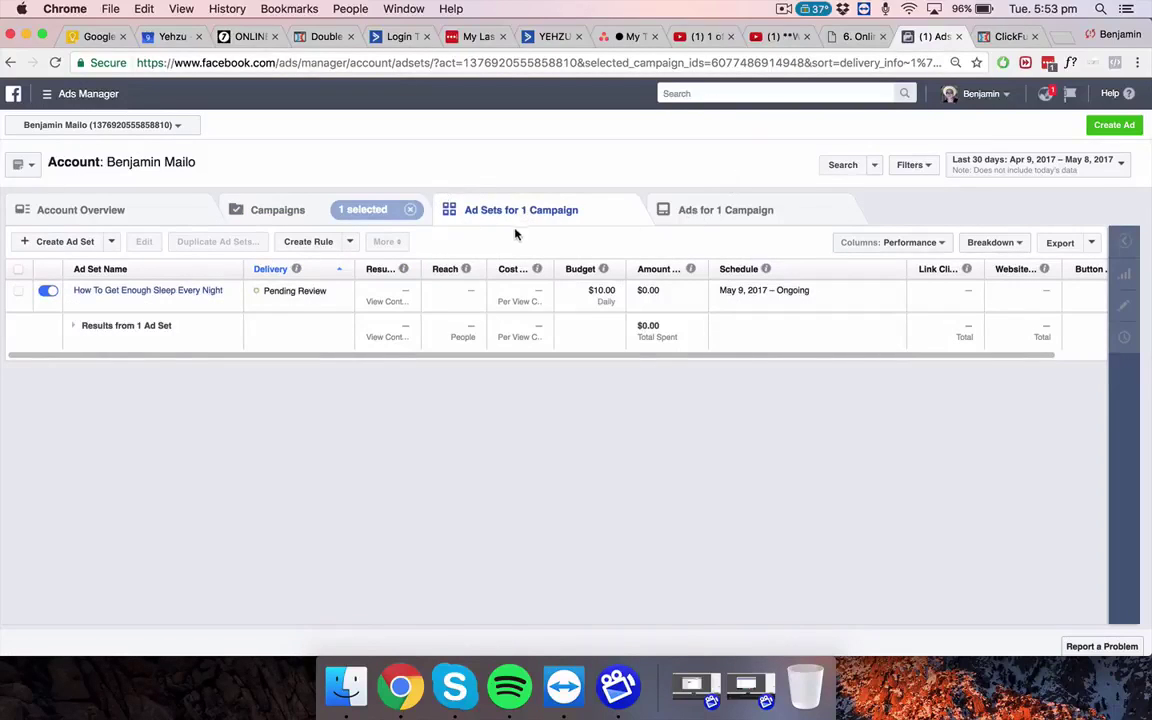
click(147, 291)
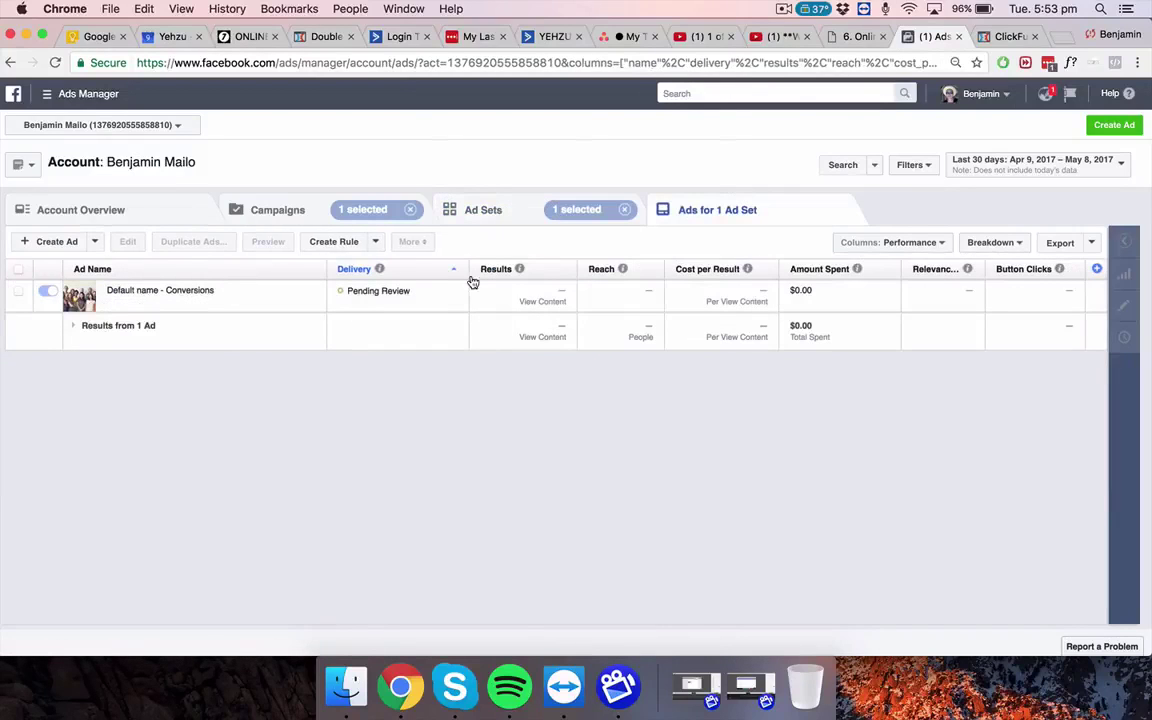
click(512, 212)
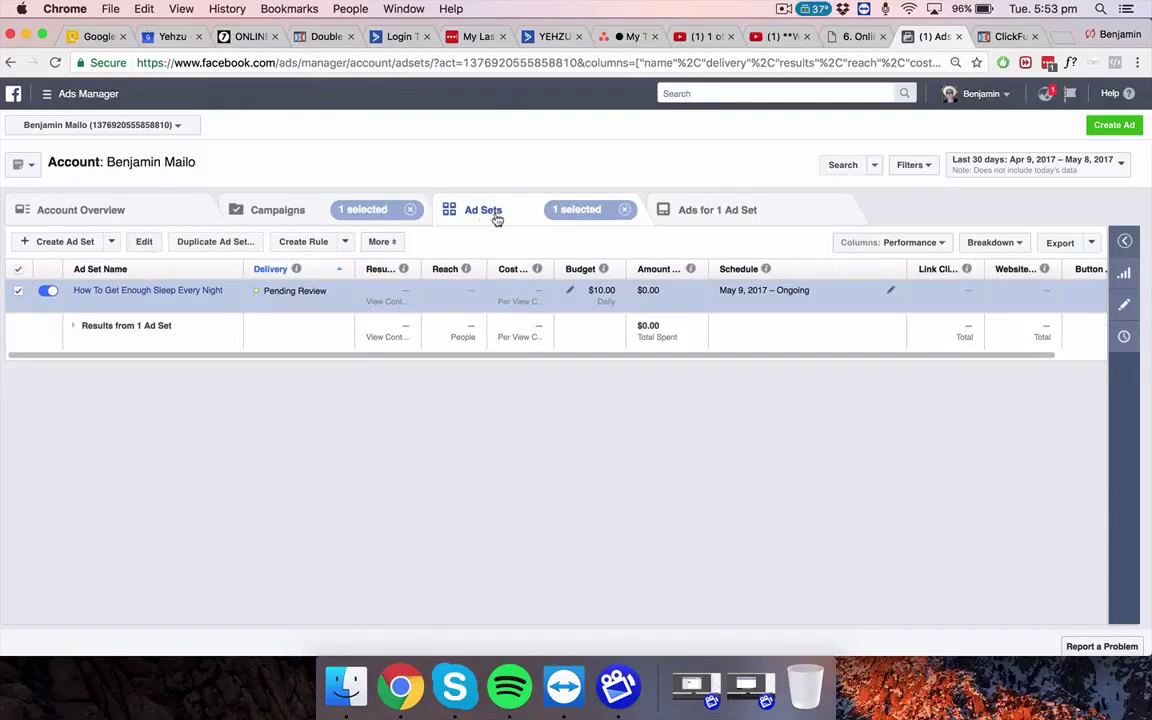
click(146, 244)
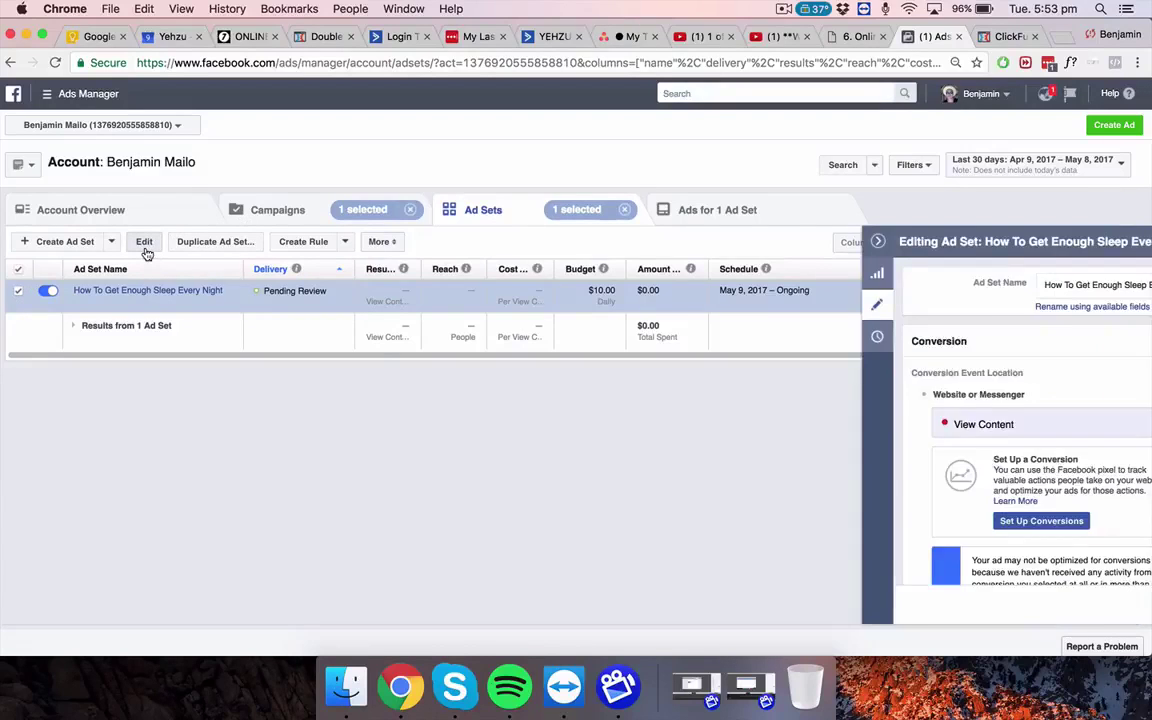
- Replace the ad set's View Content conversion event with Lead - get a perfect night's sleep
scroll(586, 435, down, 2)
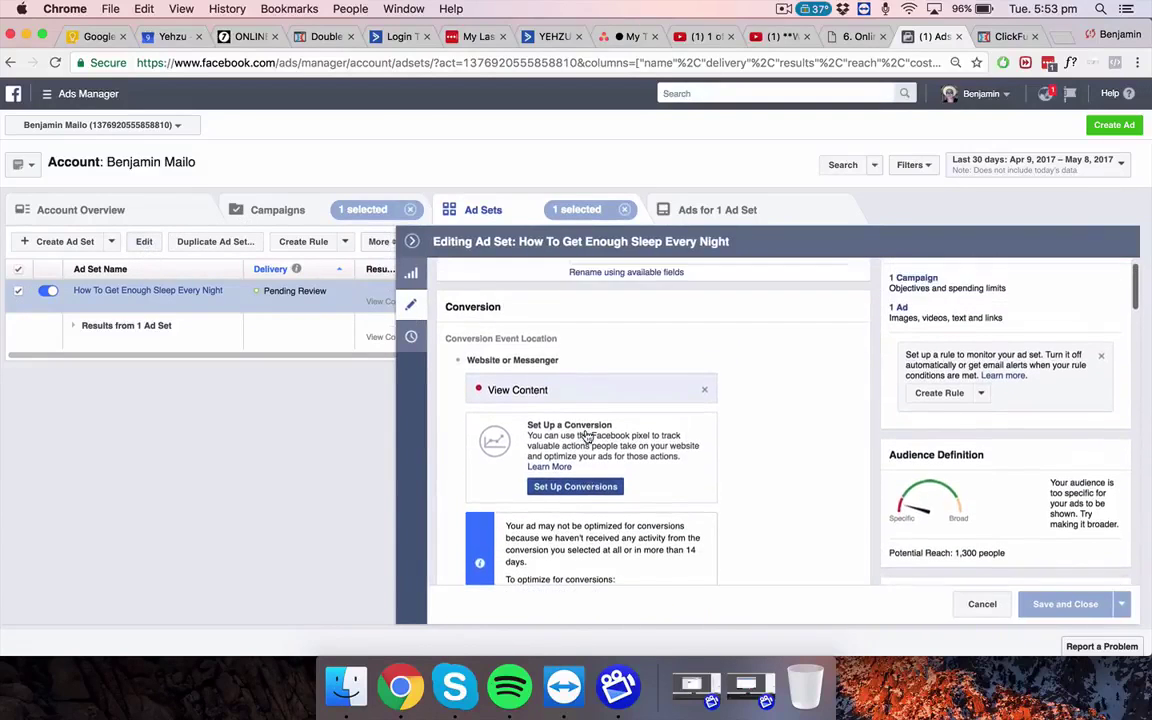
click(705, 386)
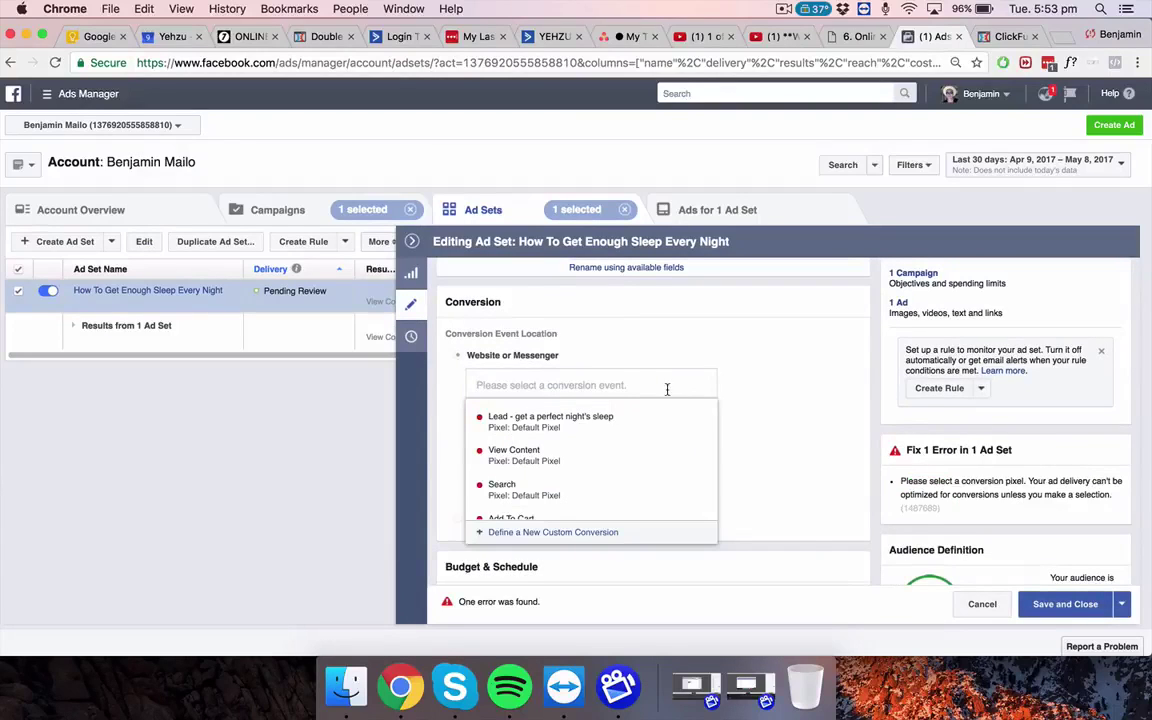
scroll(657, 438, down, 5)
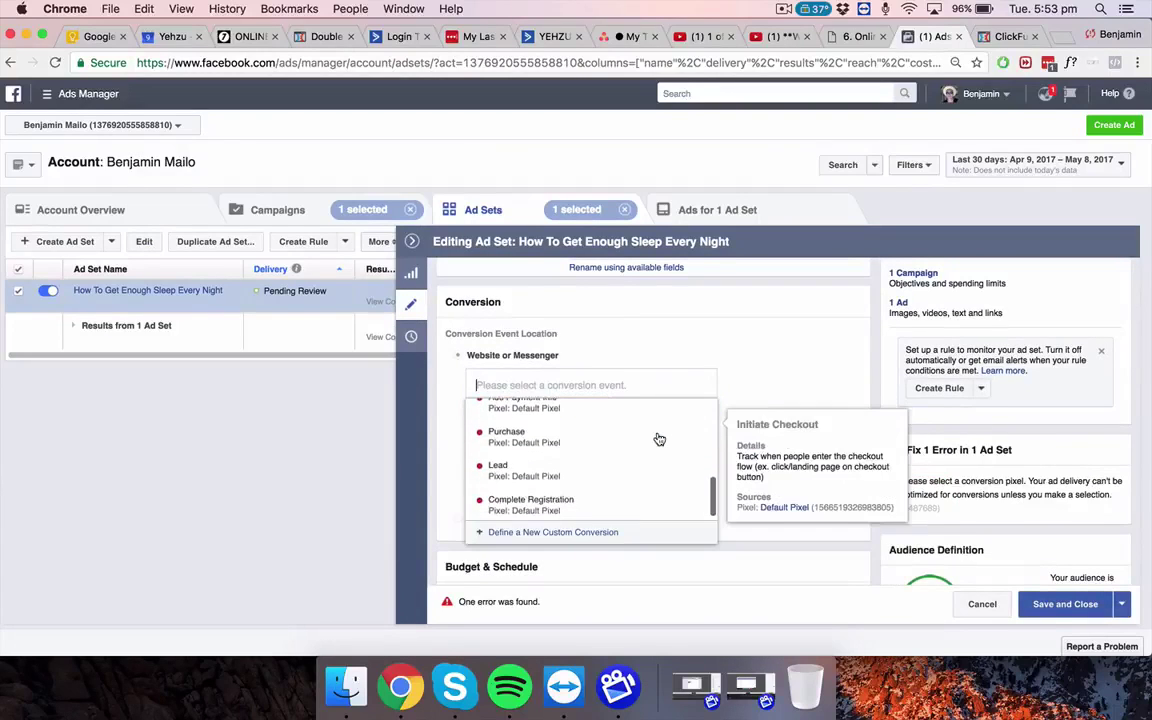
scroll(659, 439, up, 5)
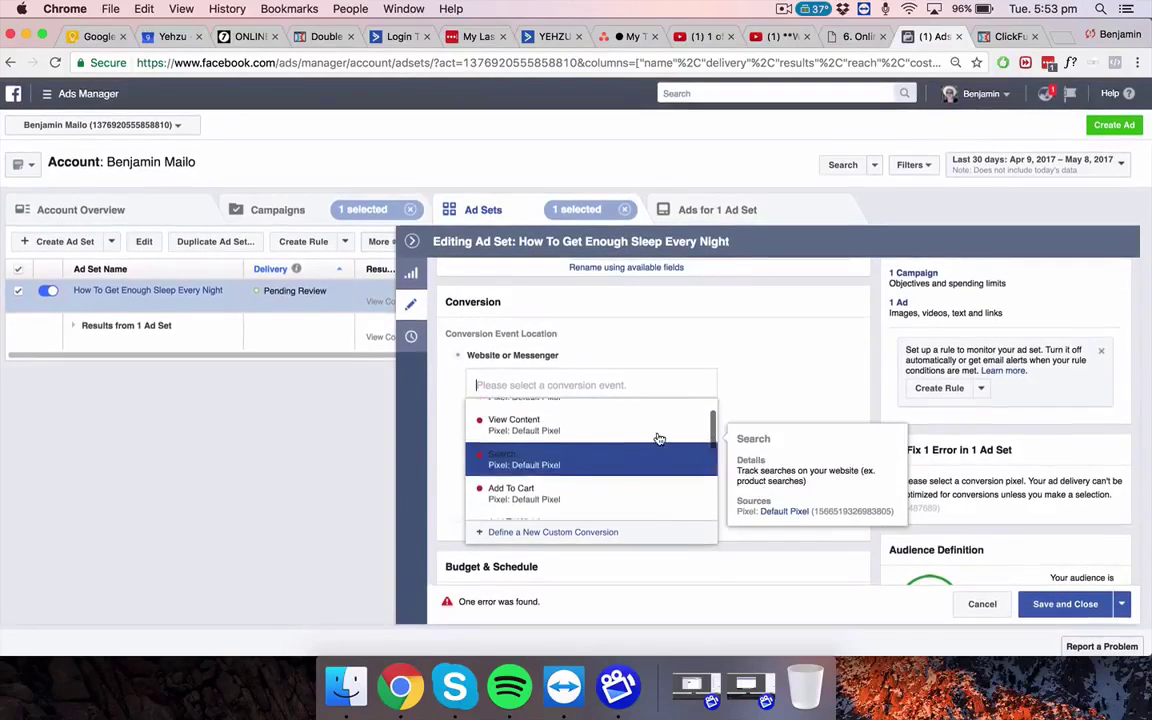
scroll(659, 439, up, 2)
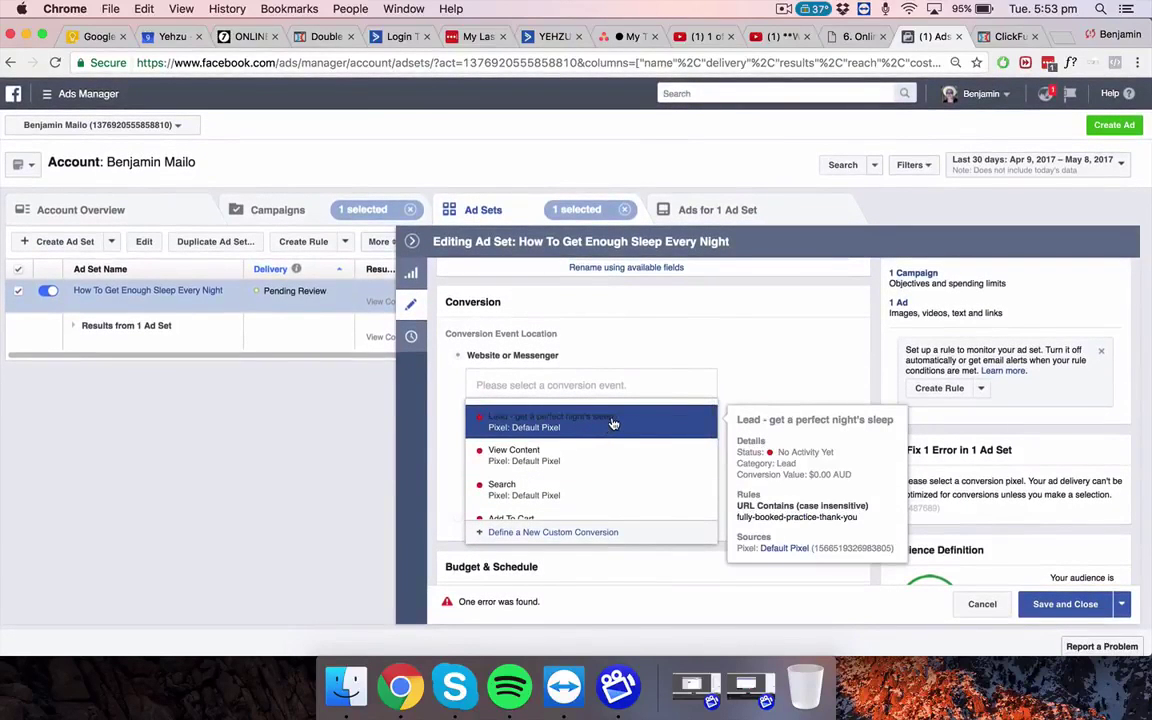
click(613, 424)
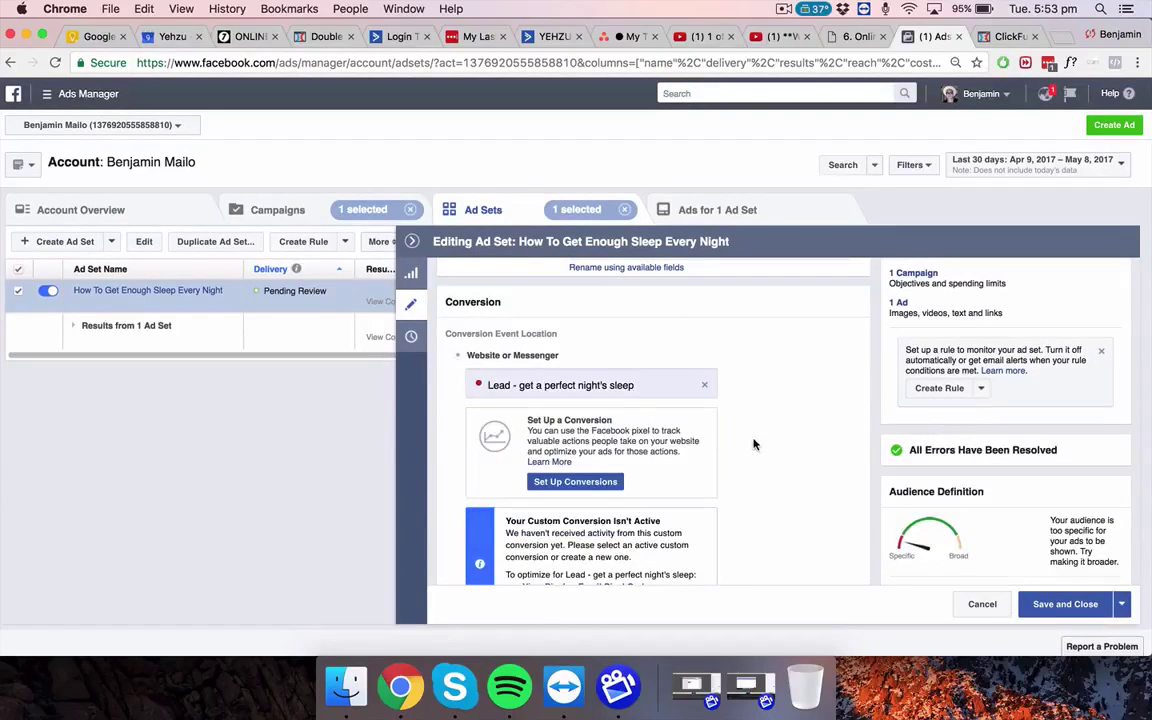
- Look at the Thank You Page in ClickFunnels, return to Ads Manager, and save and close the ad set's changes
scroll(622, 388, down, 2)
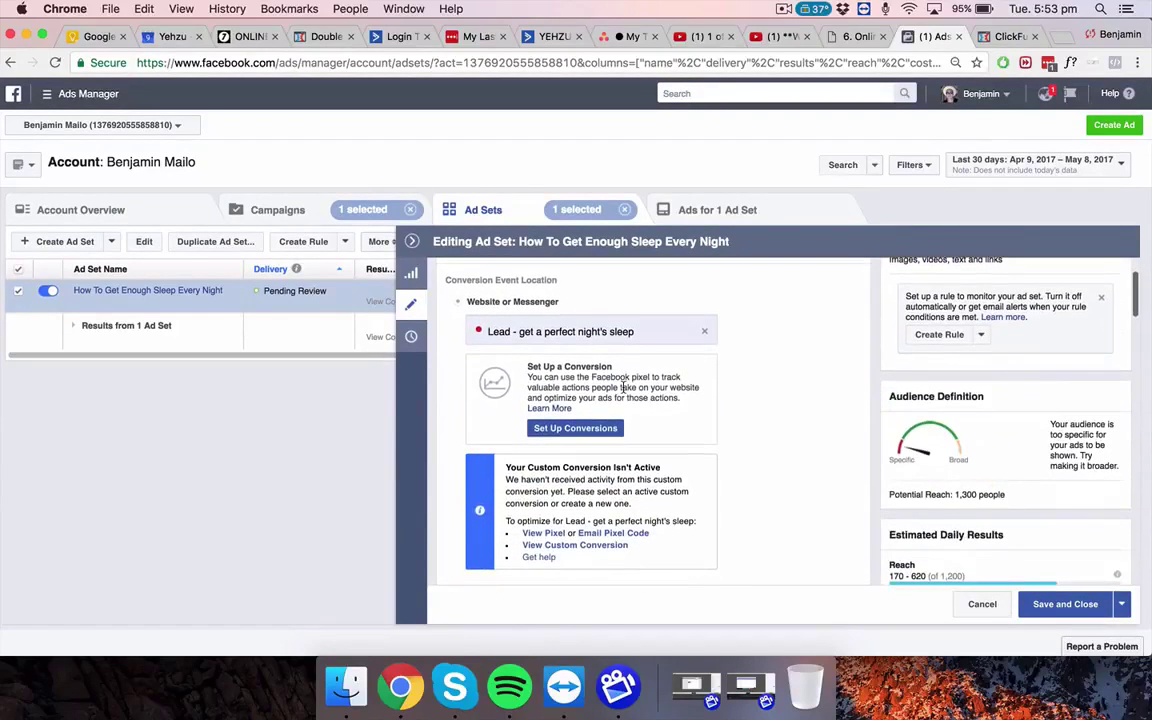
scroll(623, 388, down, 1)
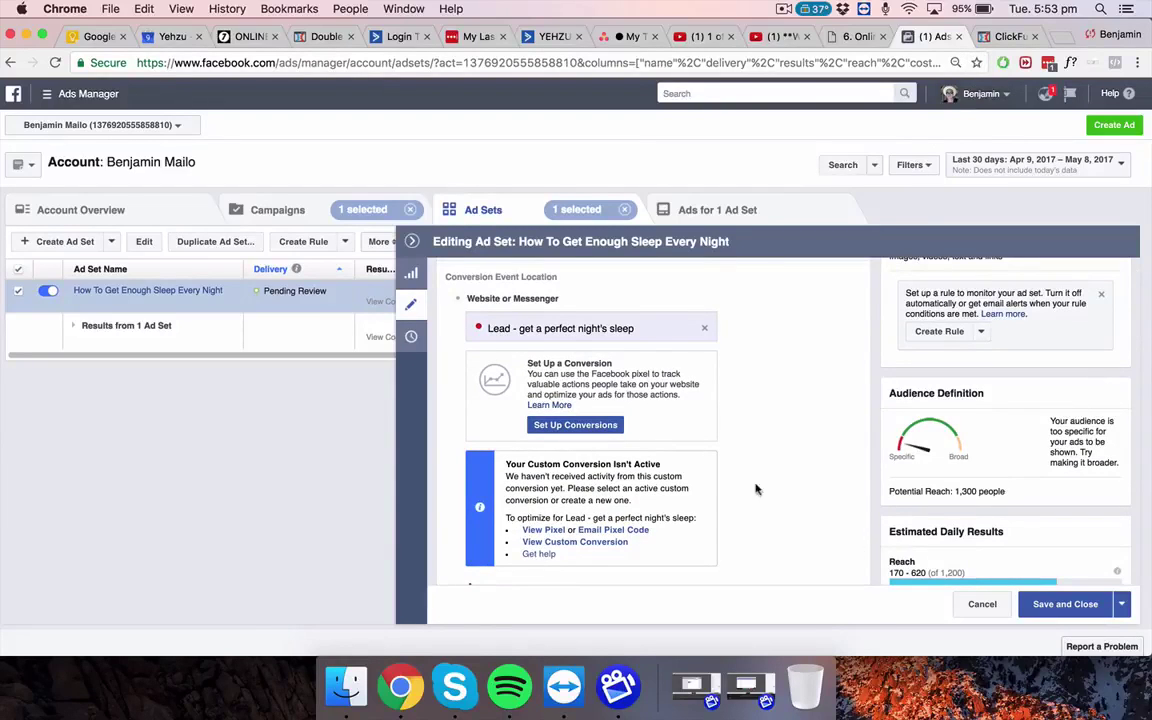
click(1005, 36)
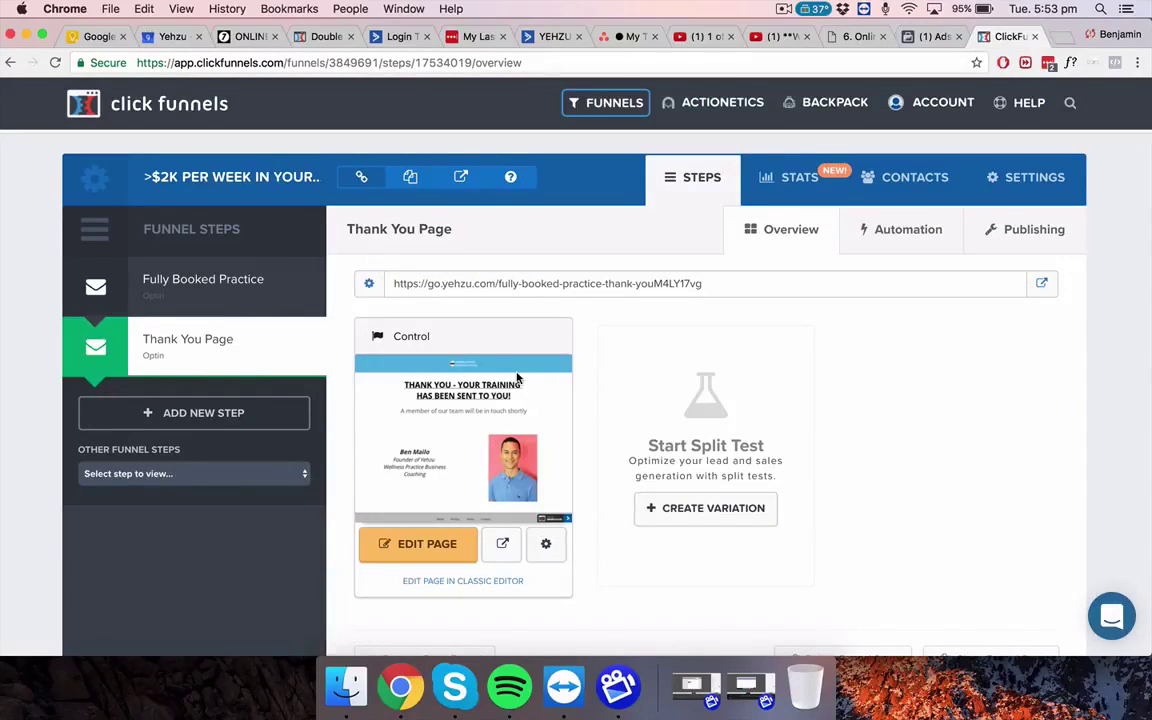
click(930, 36)
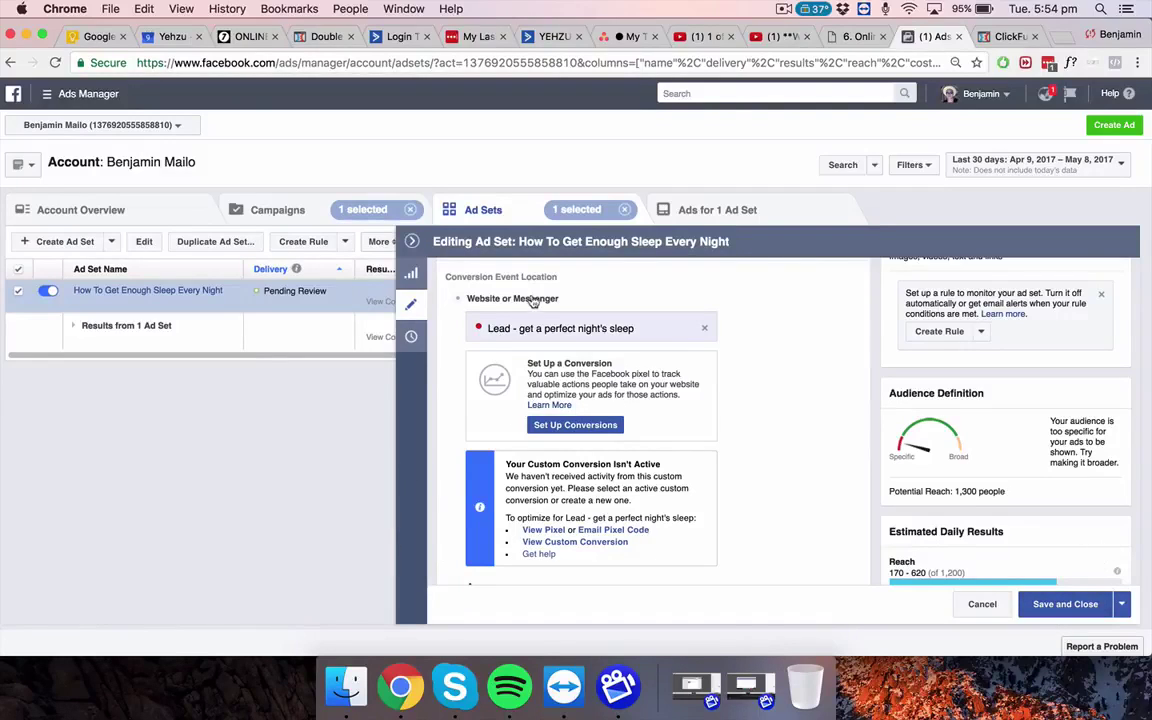
click(1045, 604)
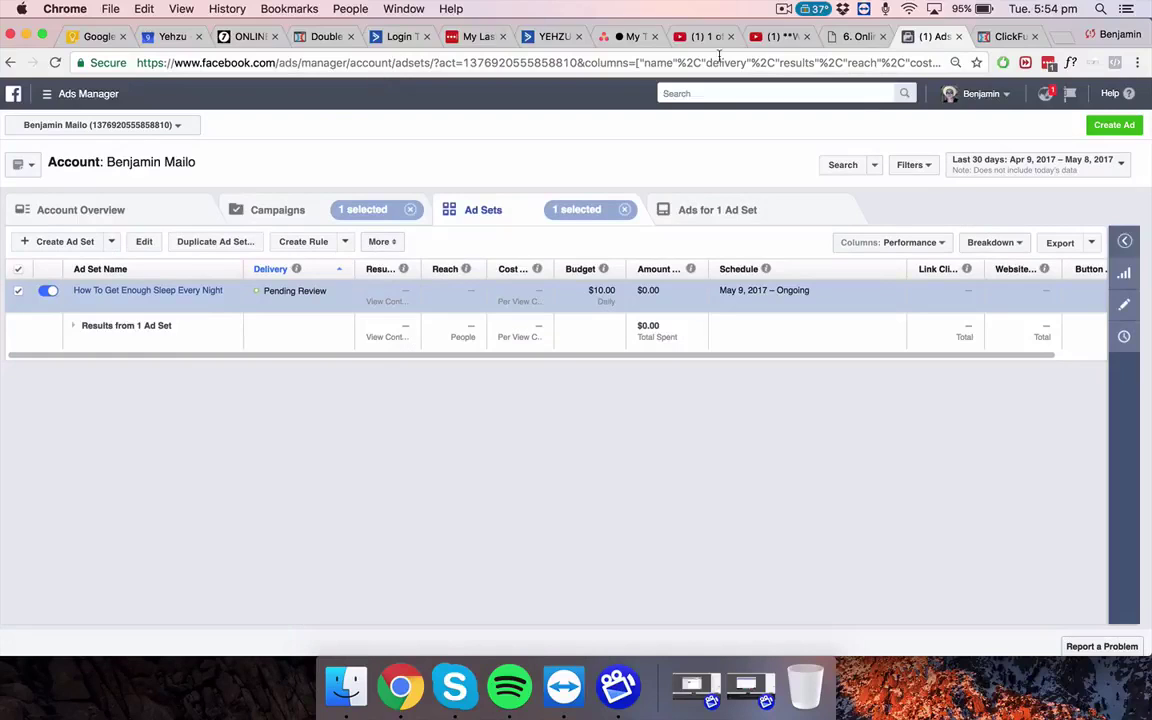
- Switch to ClickFunnels, check the path in the Thank You Page's settings, and close them without changes
click(997, 35)
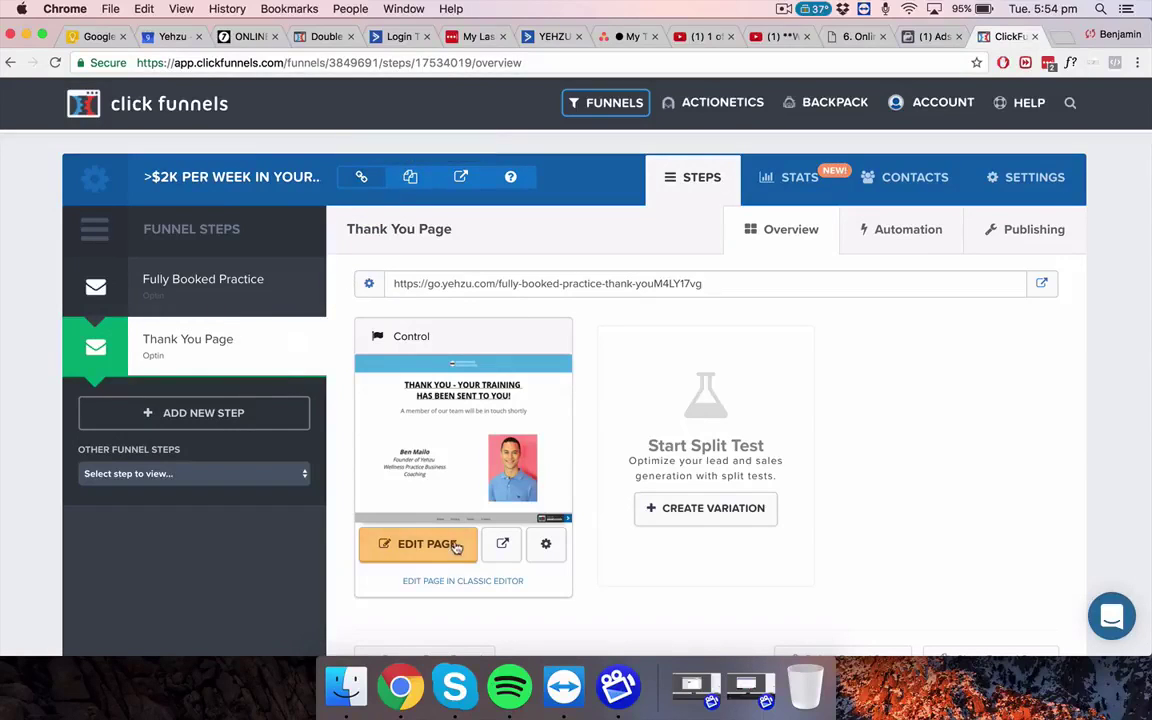
click(545, 543)
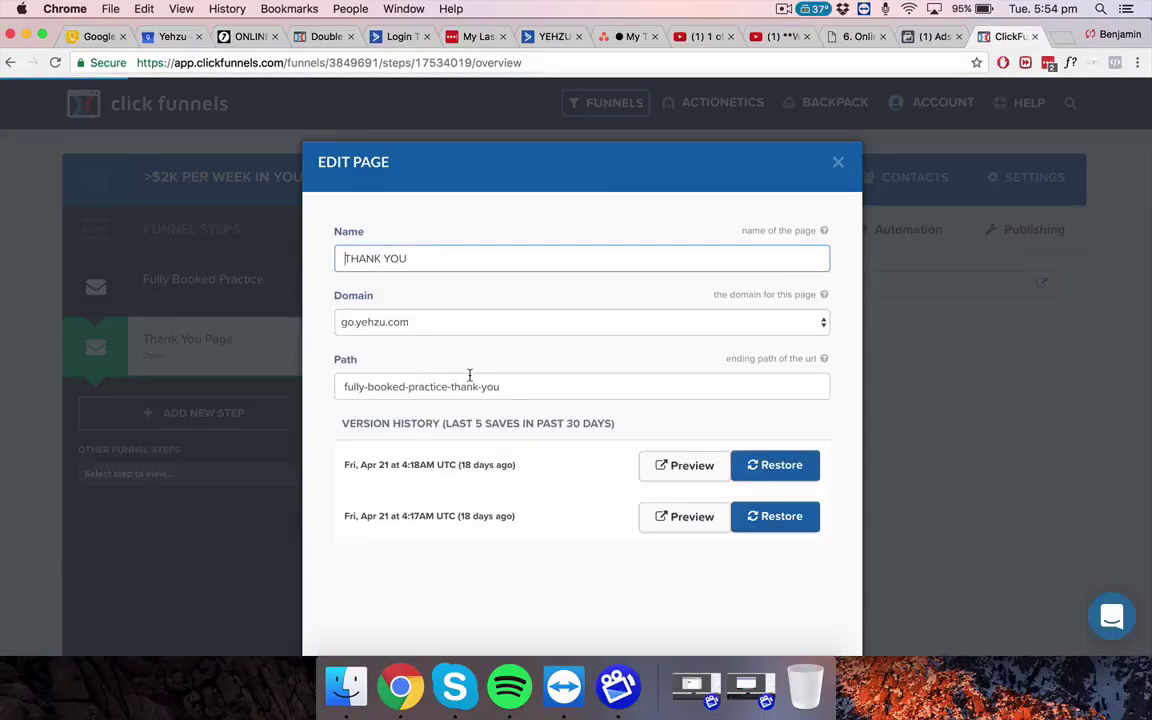
drag(524, 380, 331, 375)
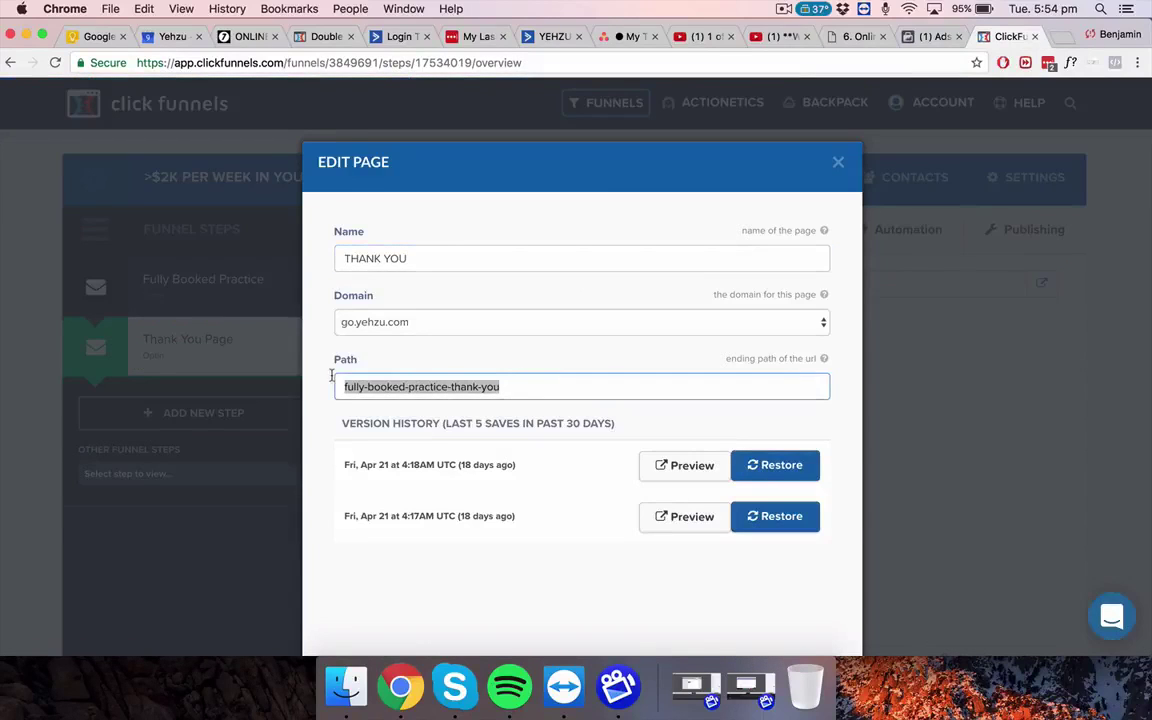
click(400, 386)
click(838, 161)
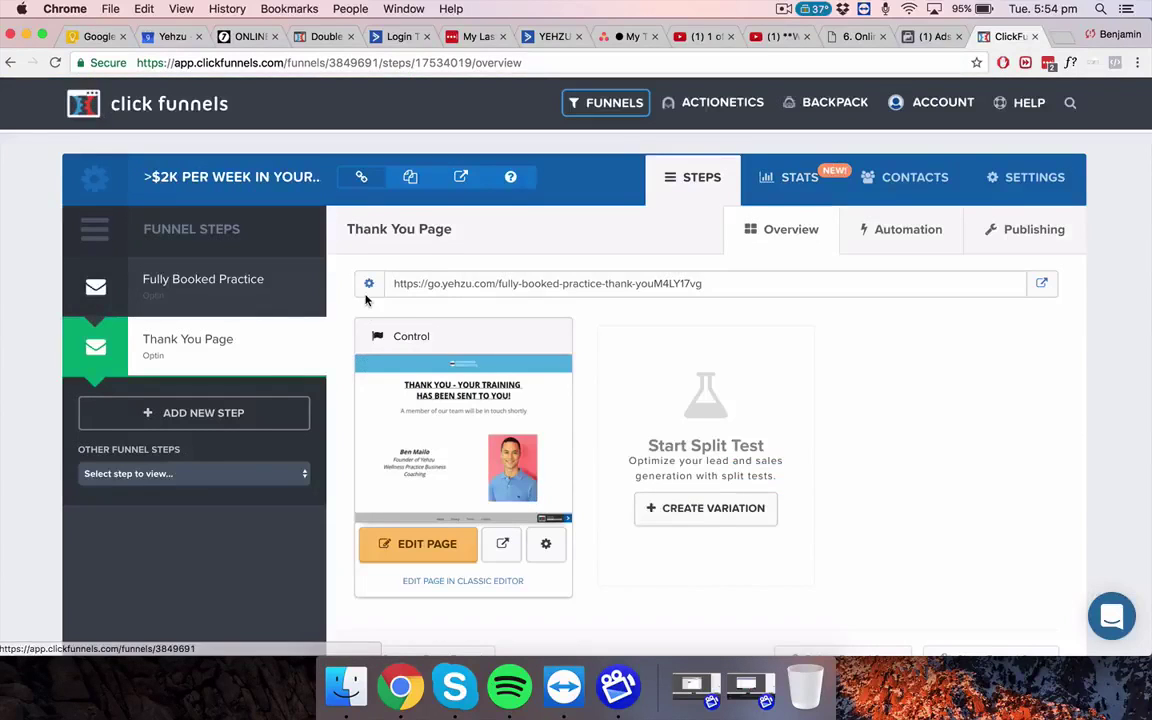
- Preview the live Thank You Page from ClickFunnels and reload it
scroll(383, 520, down, 2)
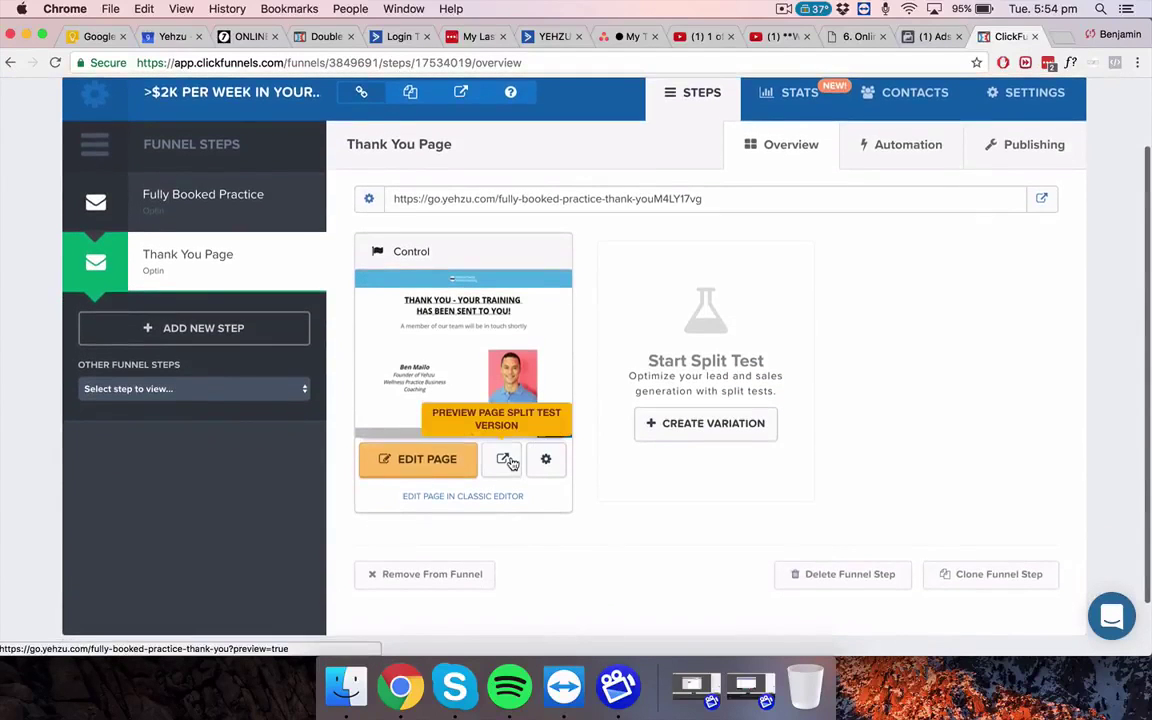
click(507, 460)
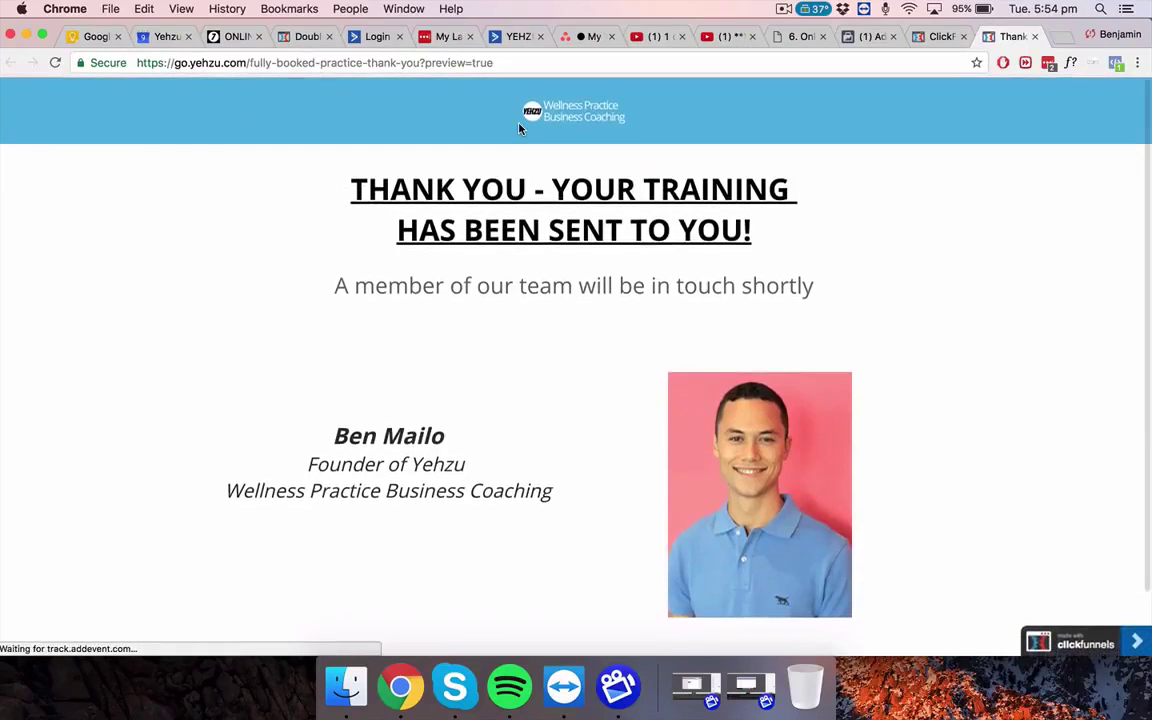
click(940, 36)
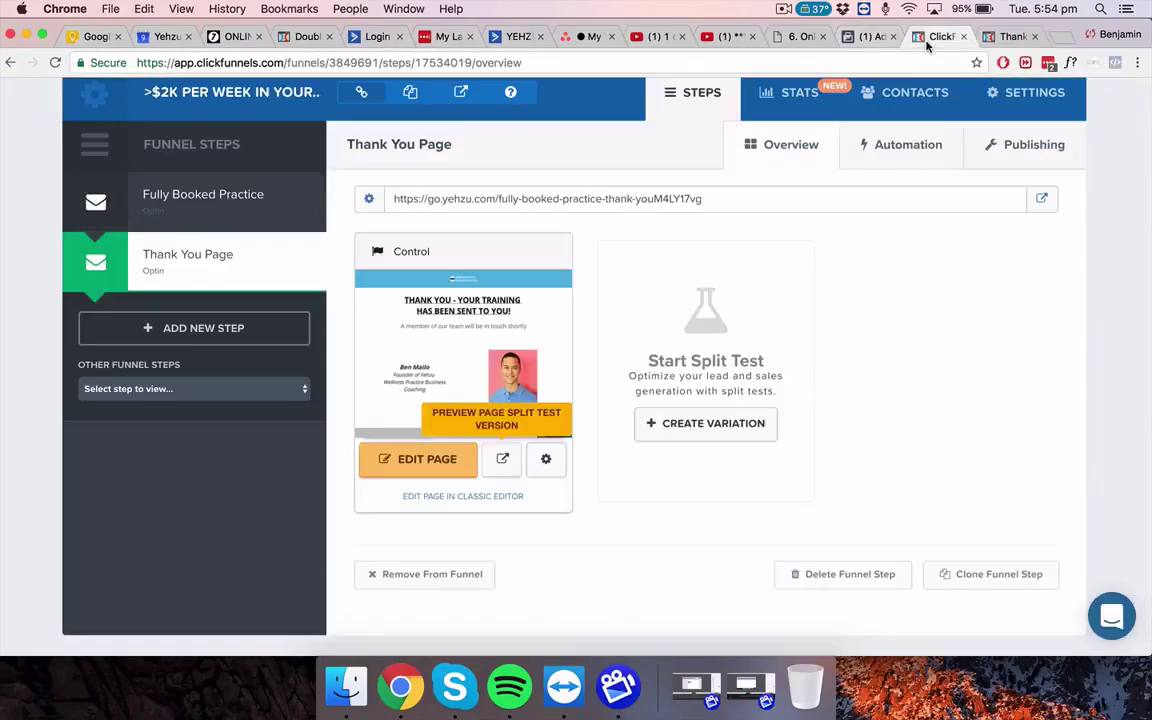
click(502, 459)
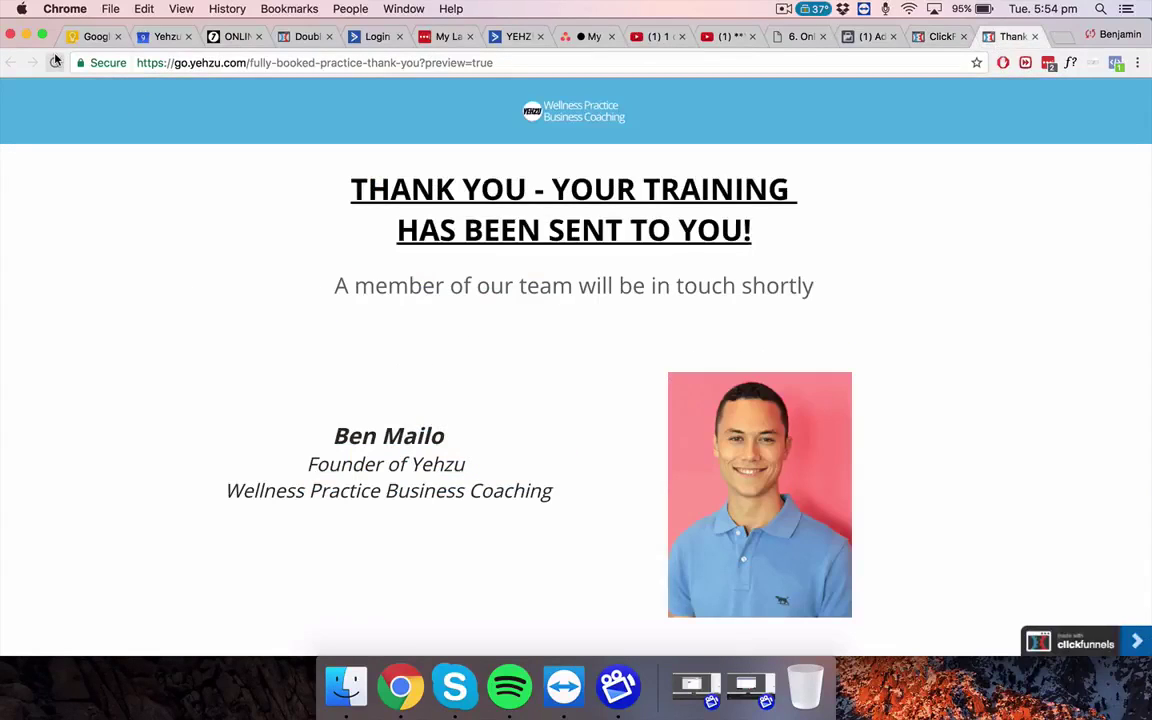
click(55, 61)
- Check the lead conversion's status in Ads Manager's Custom Conversions list and return to the Thank You Page preview
click(866, 36)
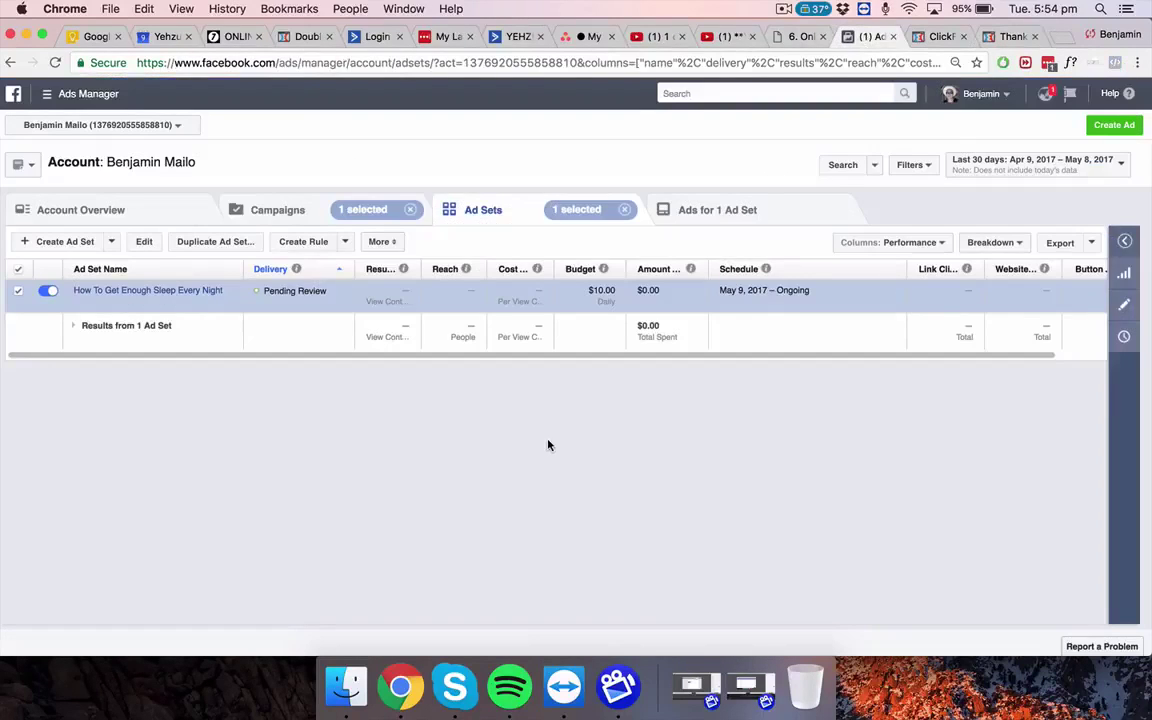
click(55, 94)
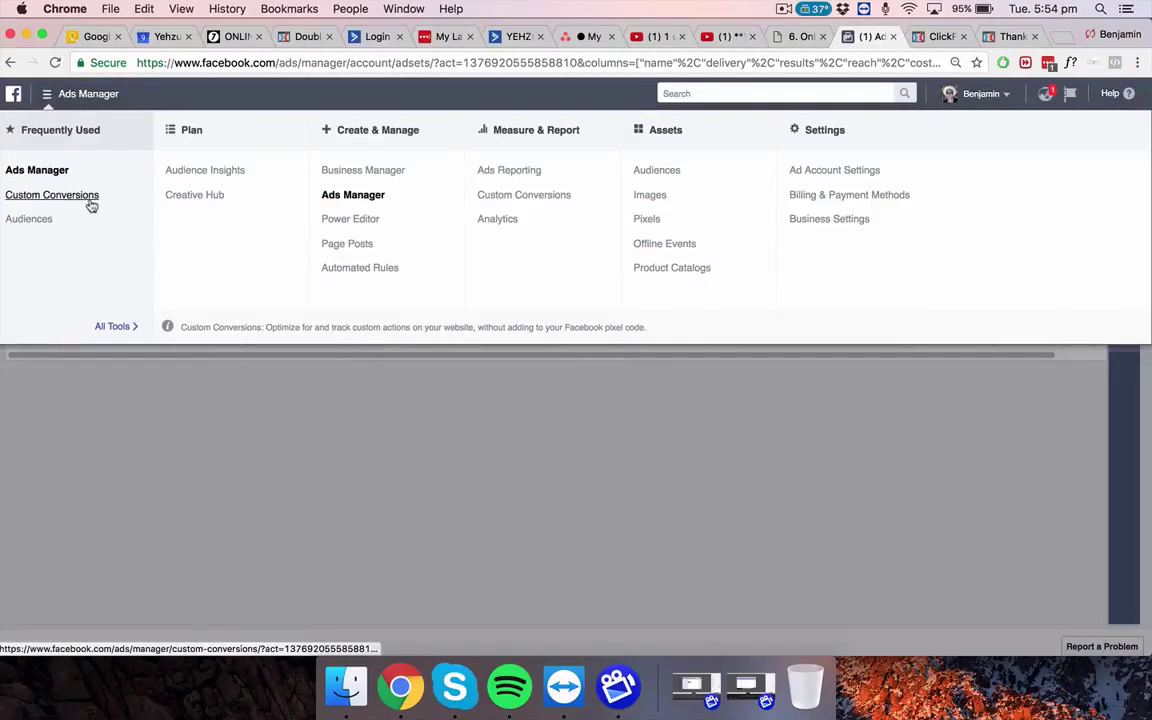
click(92, 198)
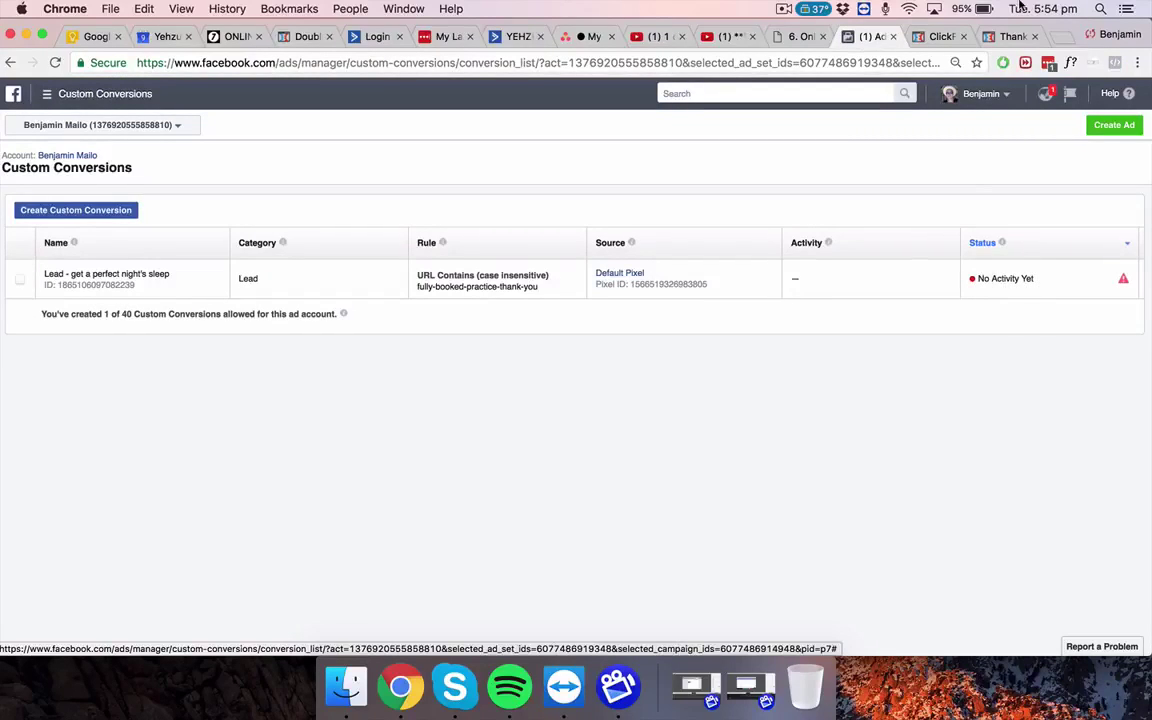
click(1003, 37)
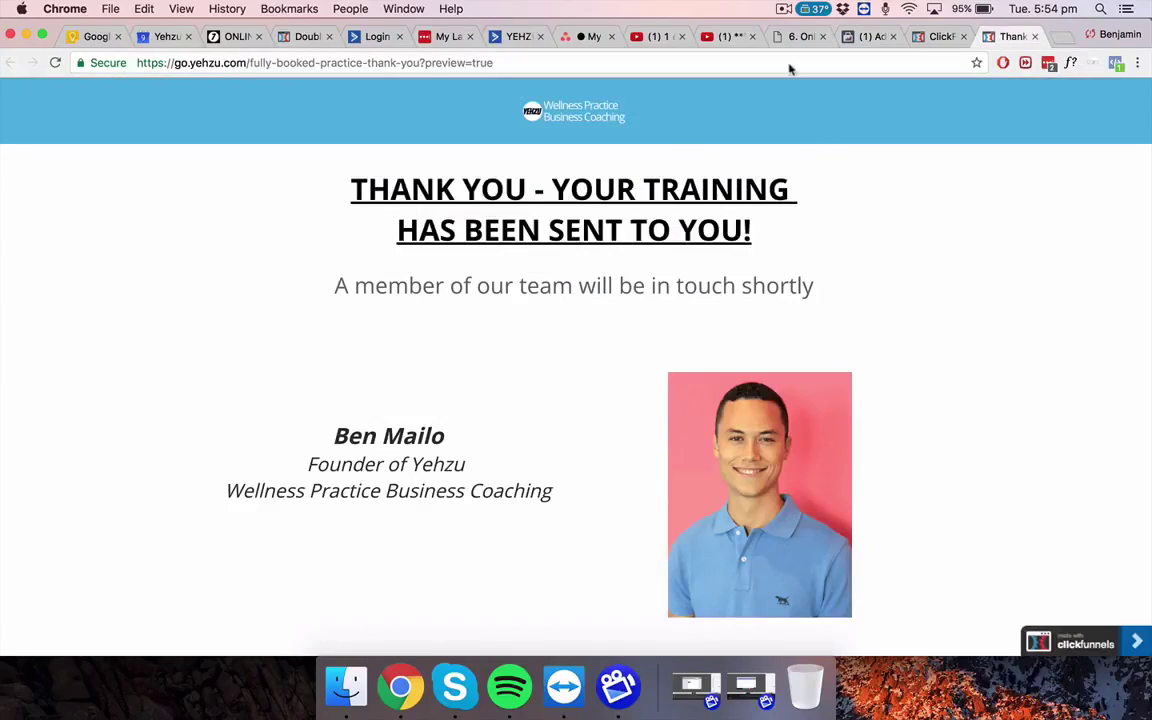
- Switch to ClickFunnels, open the Thank You Page for editing, check the Facebook pixel in its header tracking code, and close the code without changes
click(937, 36)
click(298, 260)
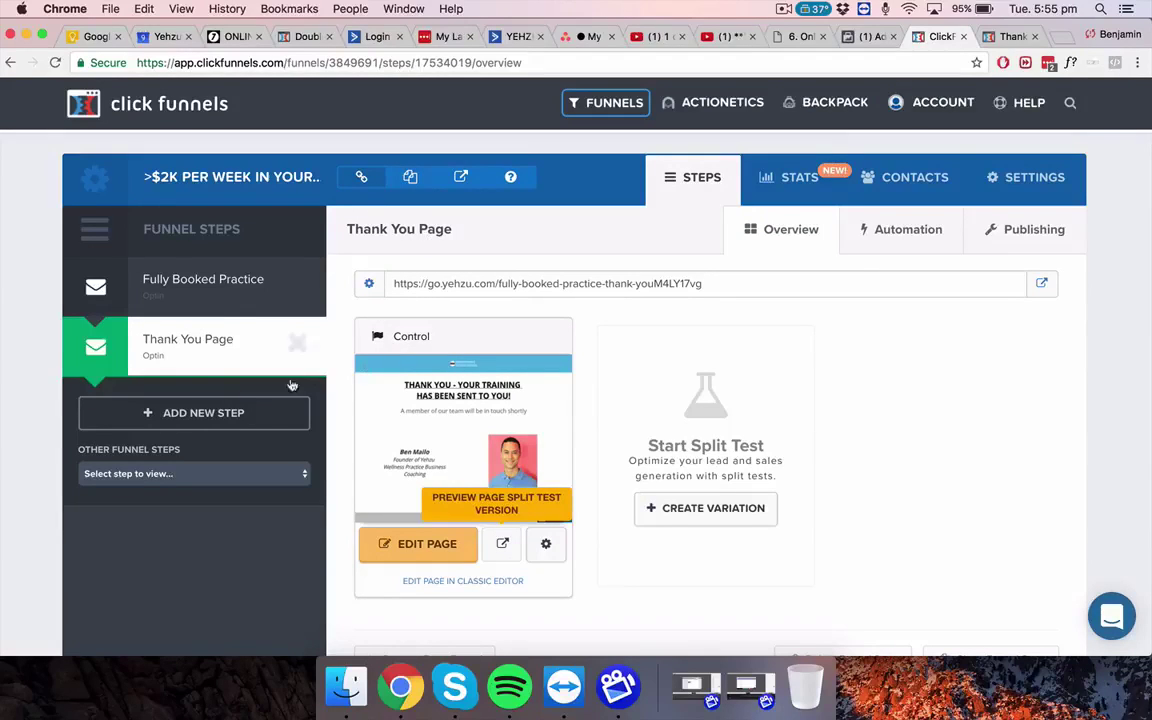
click(422, 546)
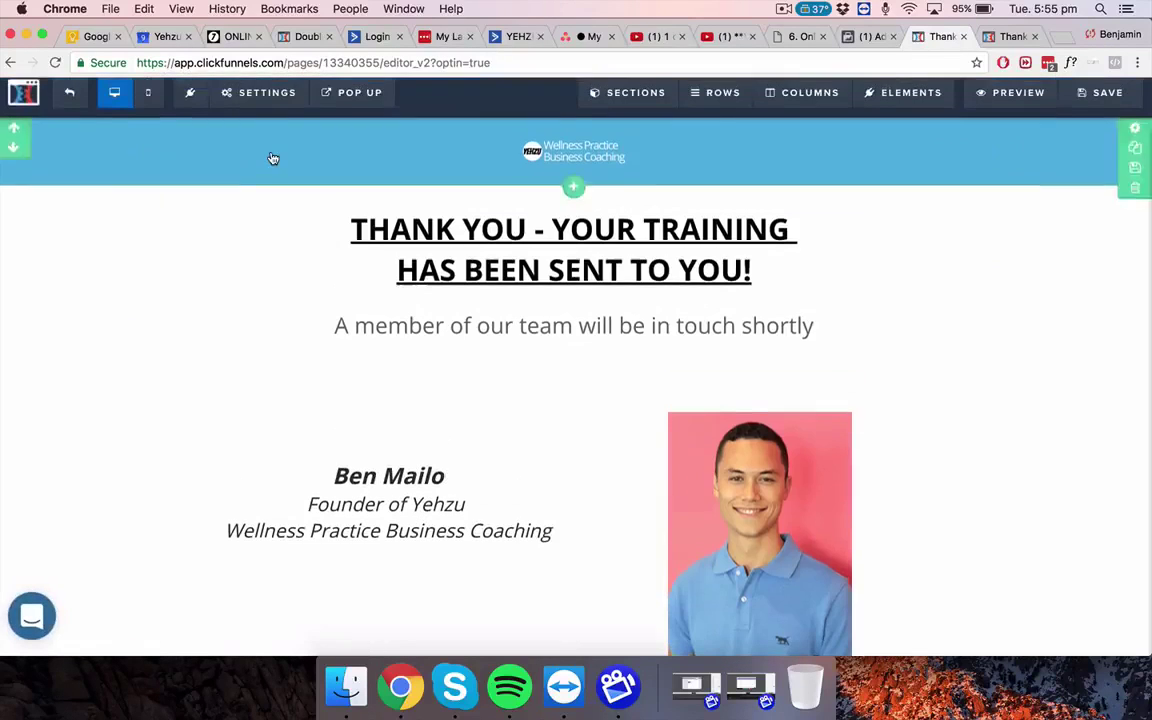
mouse_move(262, 105)
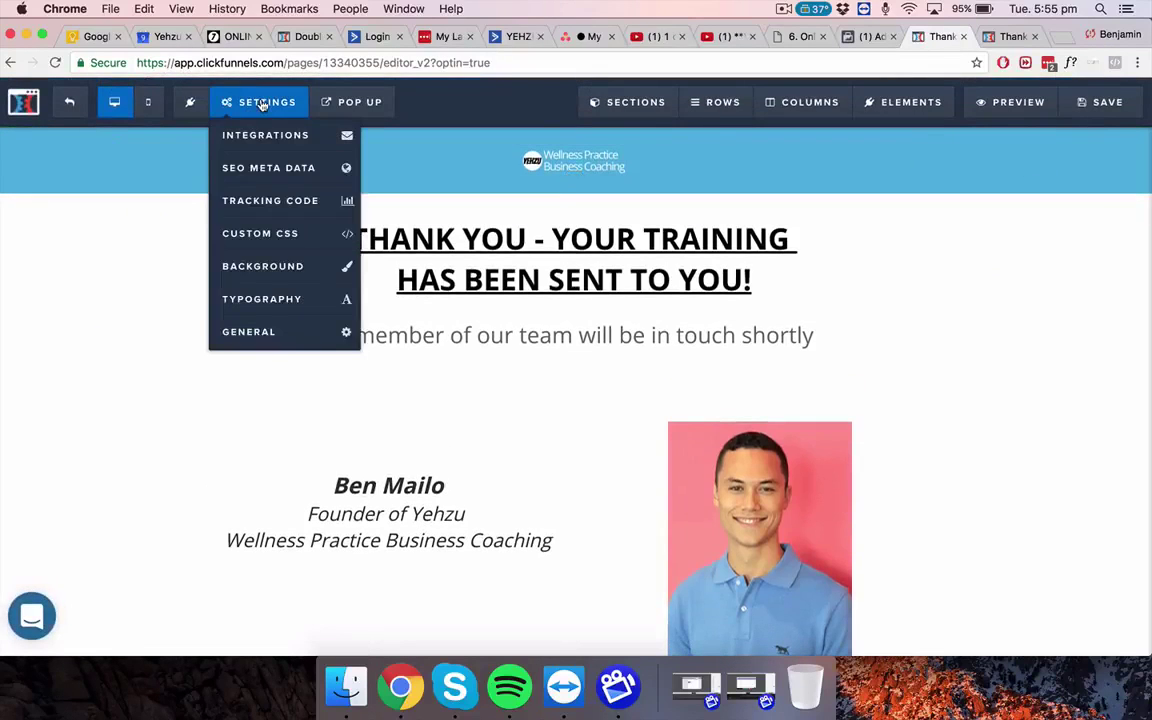
click(265, 200)
drag(604, 500, 296, 213)
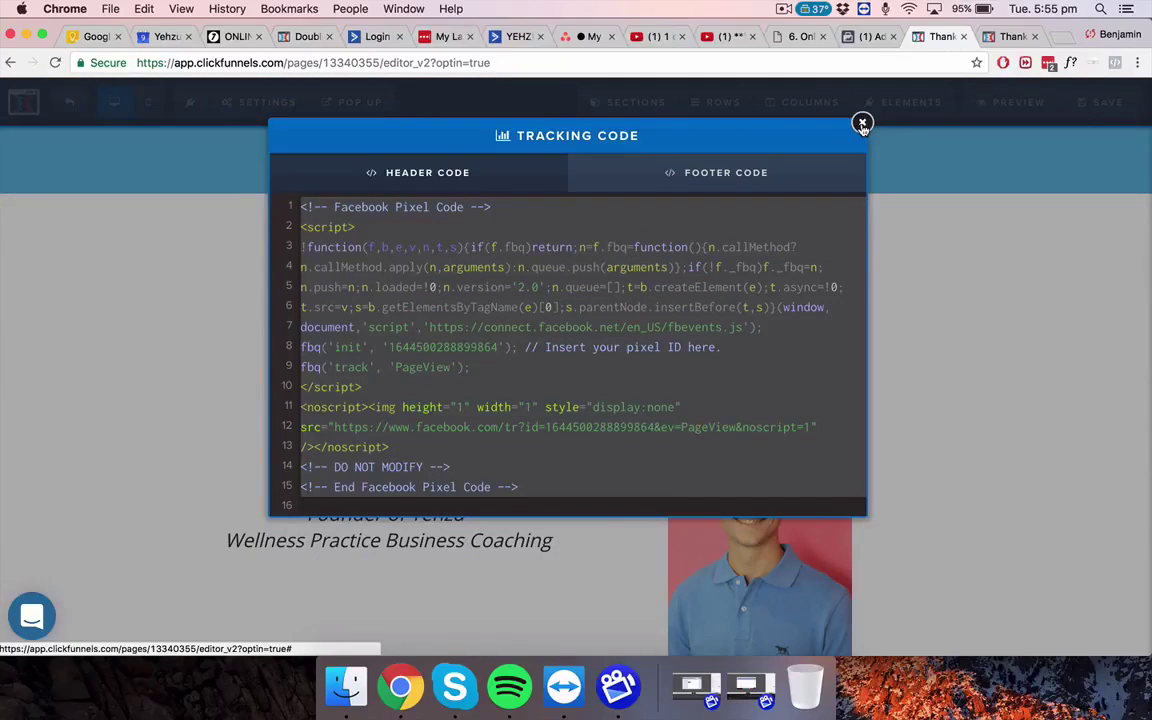
click(862, 124)
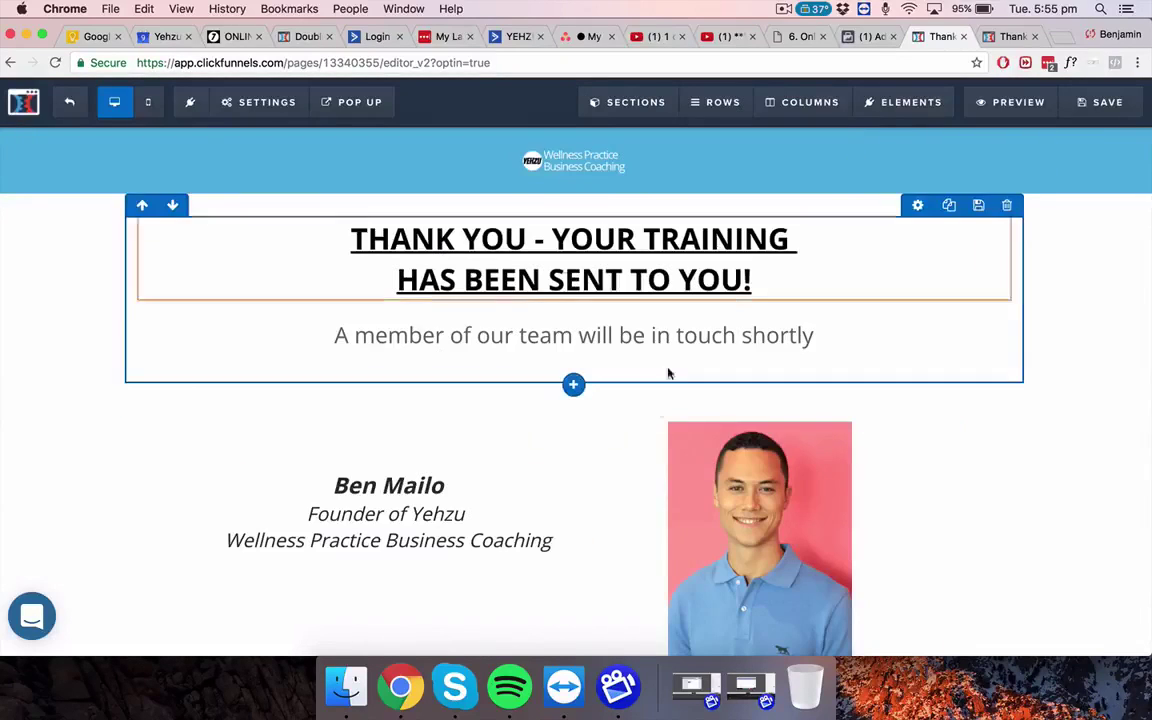
- Close the old Thank You Page preview, exit the page editor, and open and reload a fresh preview from the funnel step's overview
click(1012, 102)
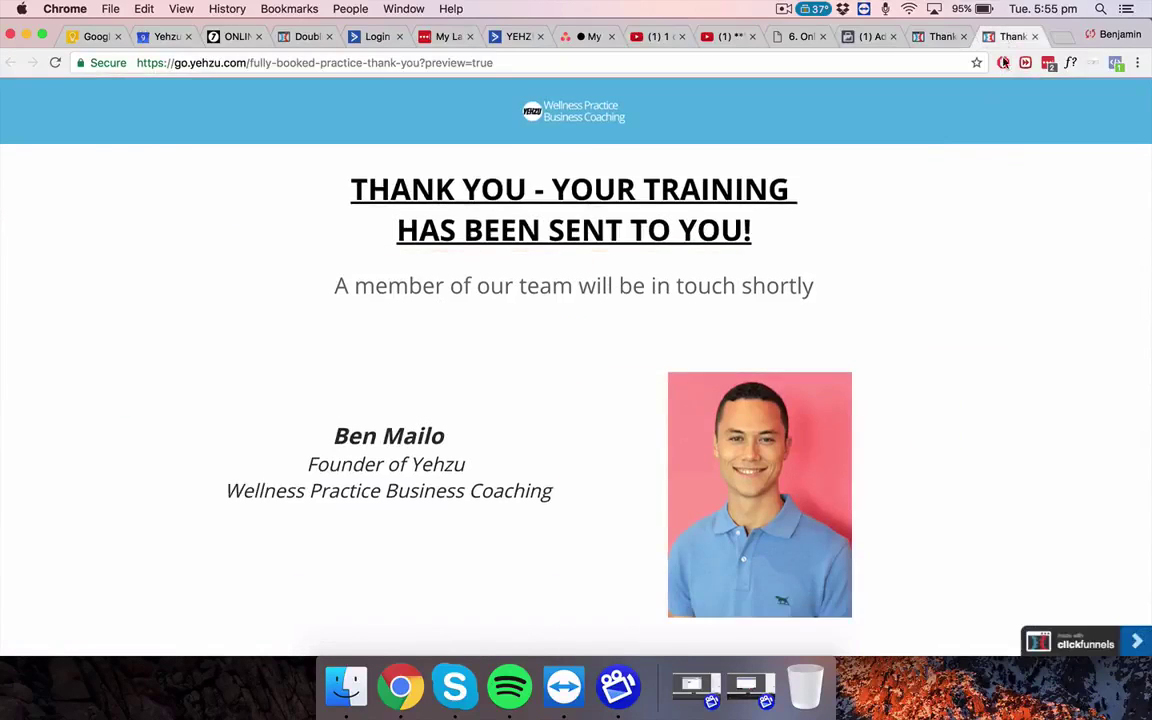
click(1035, 37)
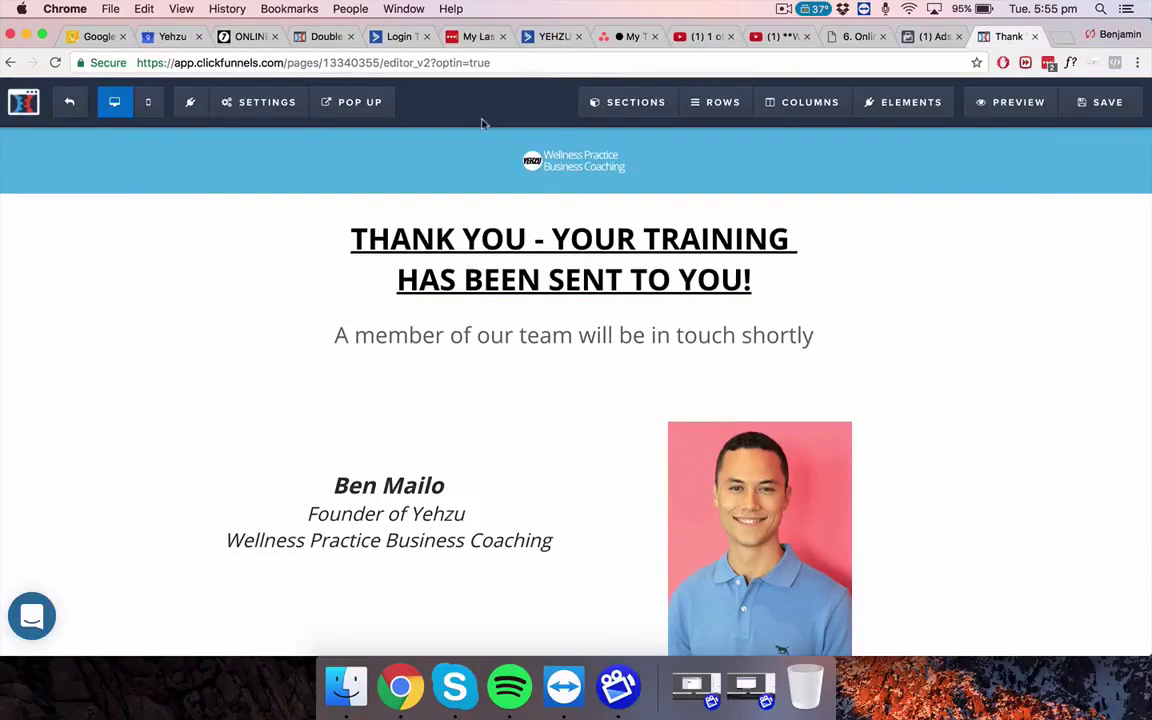
click(69, 102)
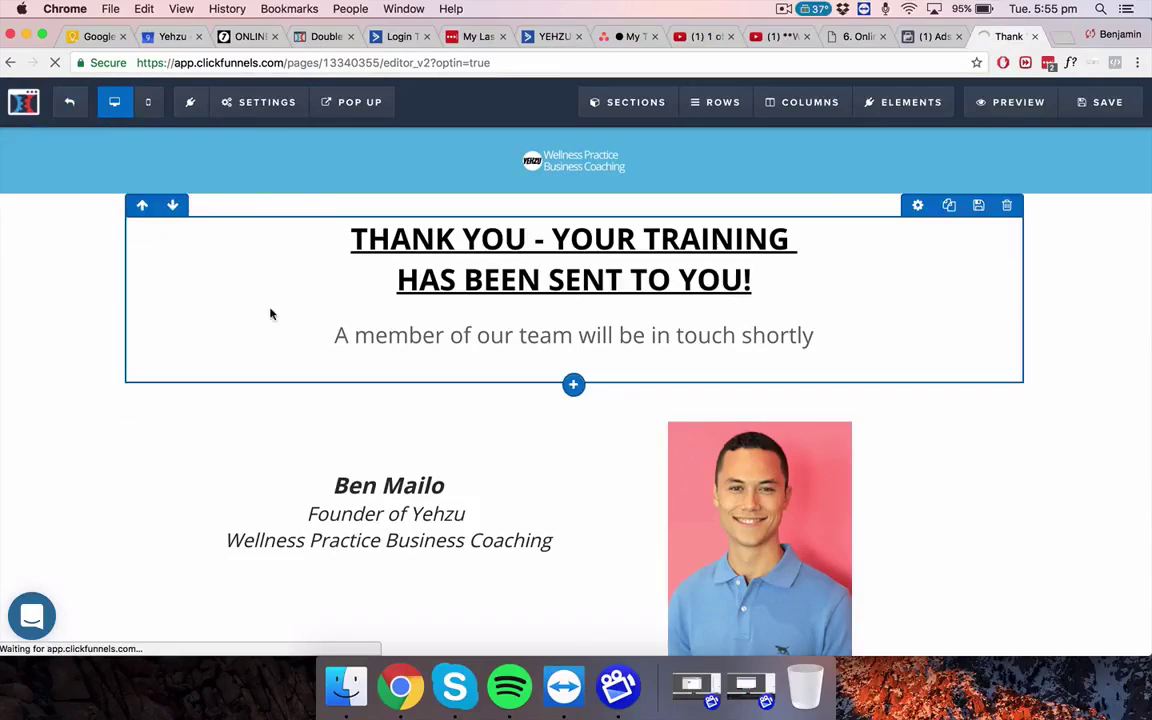
scroll(330, 560, down, 4)
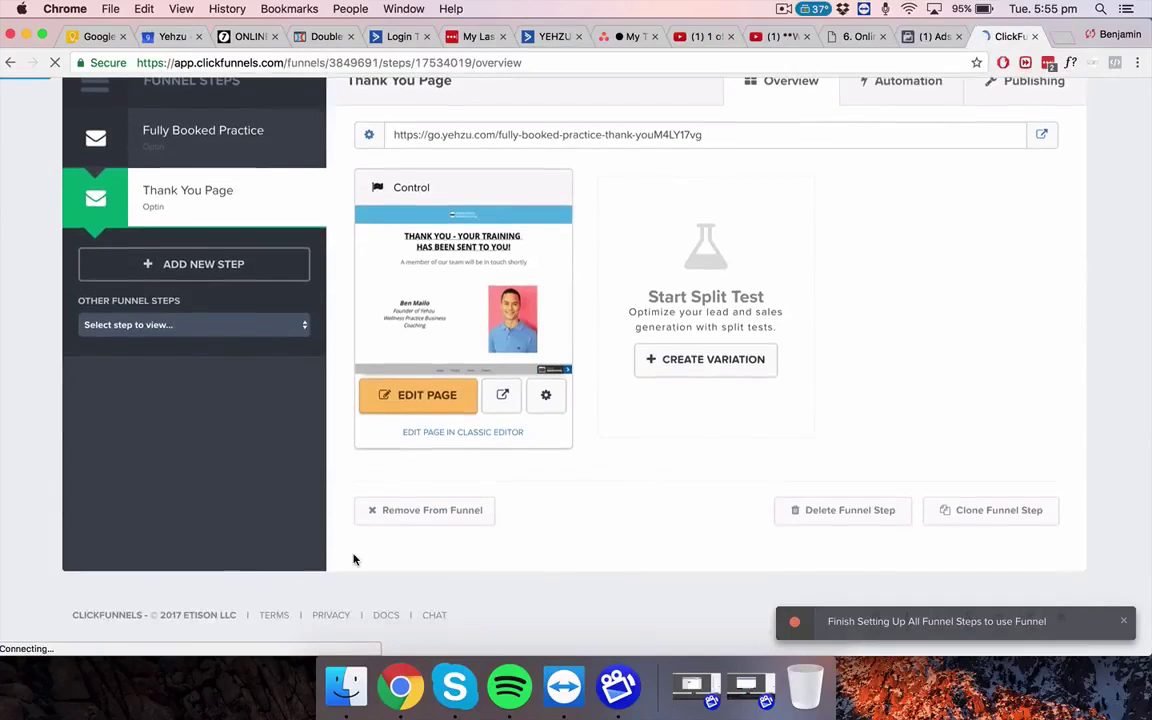
click(503, 398)
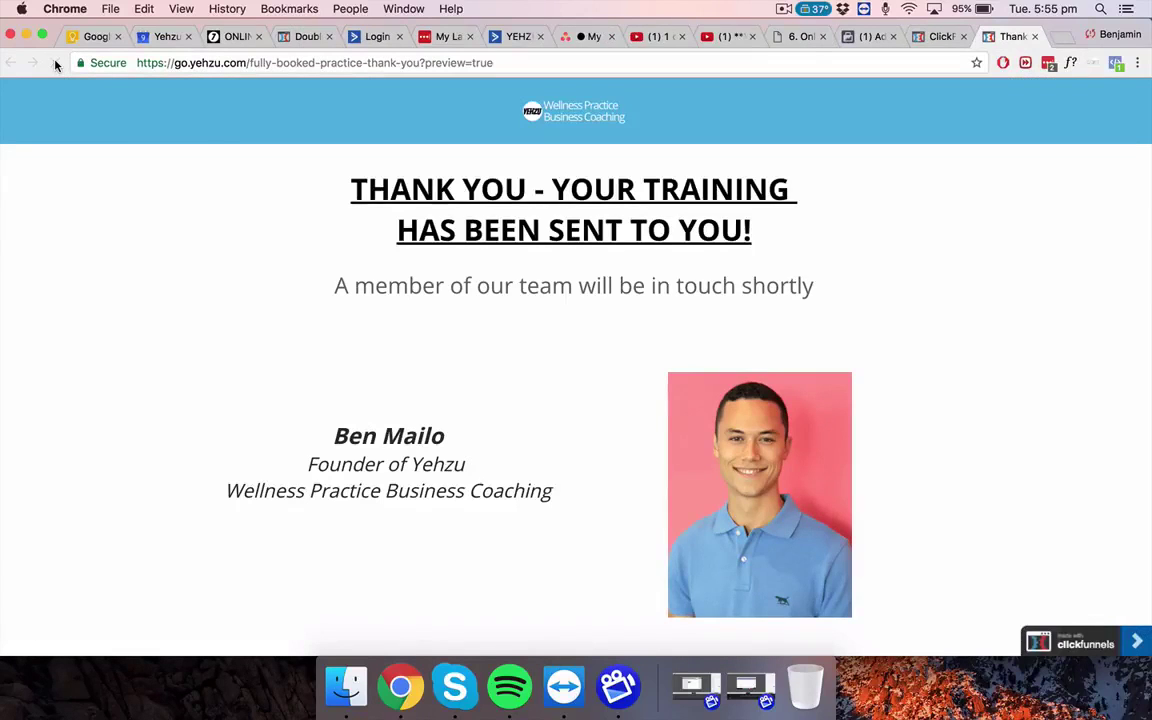
click(55, 63)
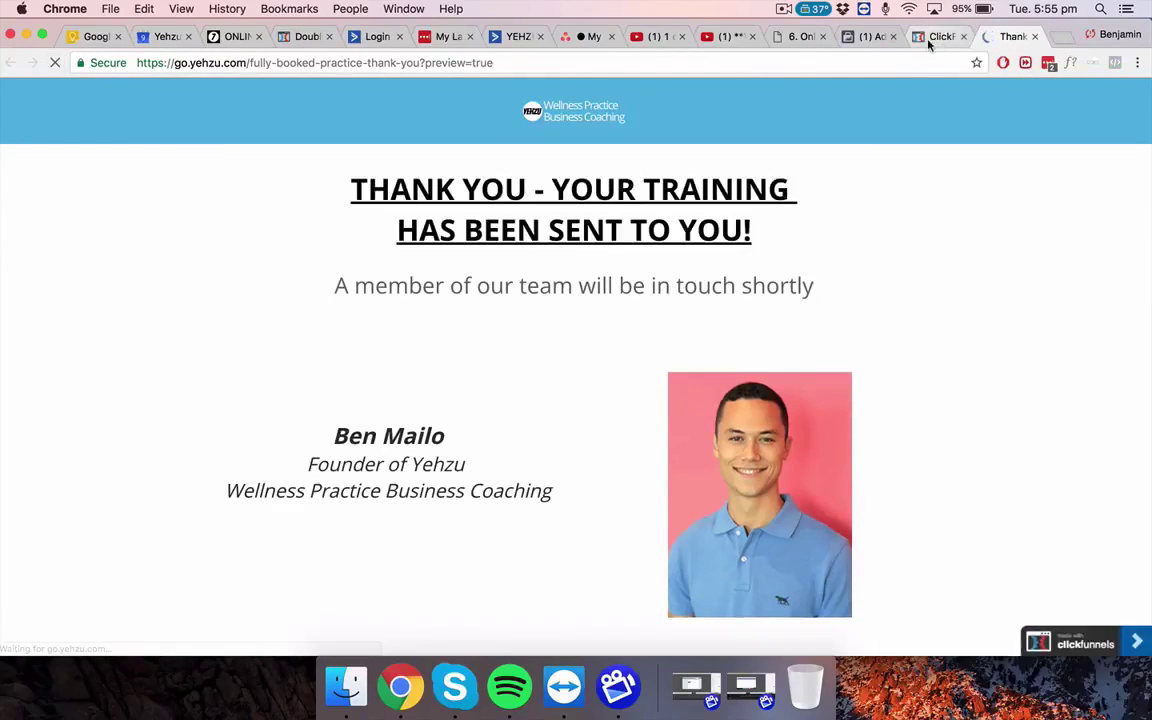
click(938, 37)
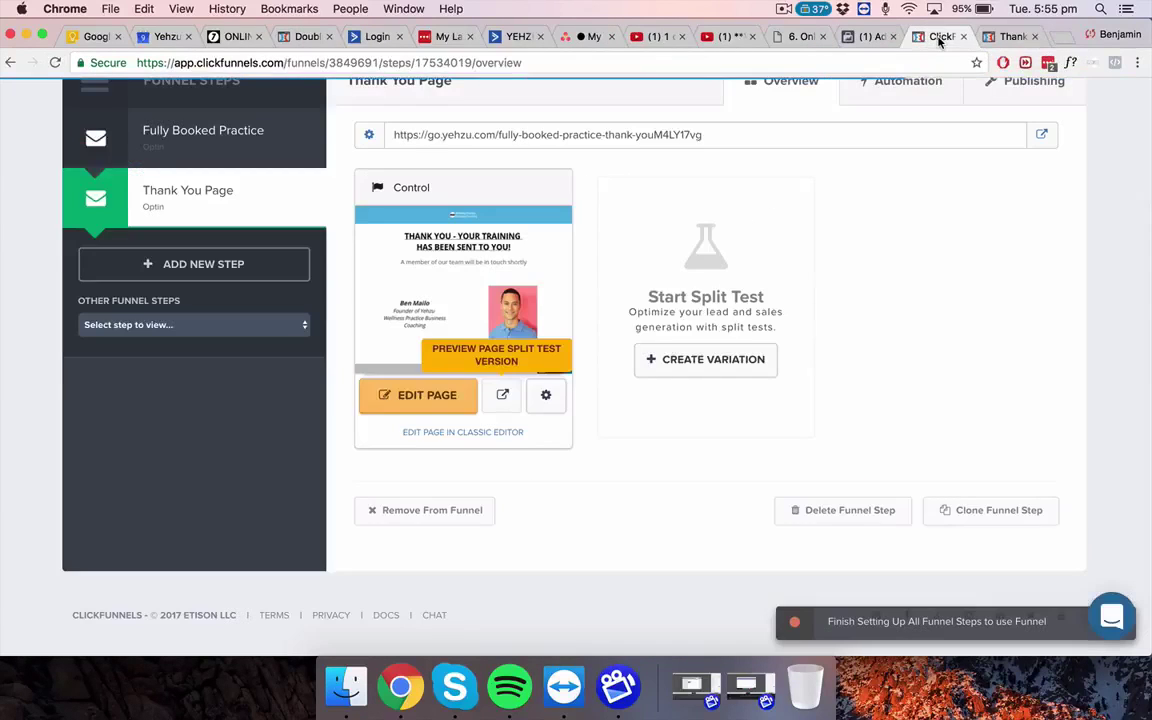
- Switch to Facebook, refresh Custom Conversions to recheck the lead conversion's status, and return to the Ads Manager campaign list
click(868, 37)
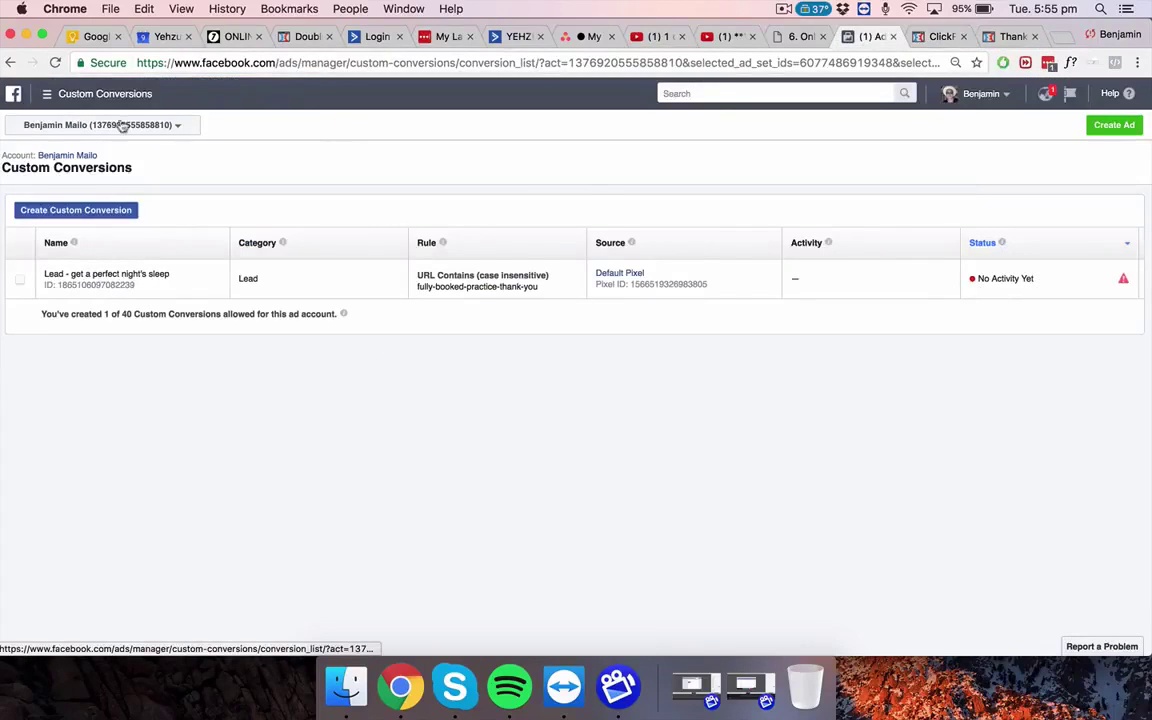
click(55, 62)
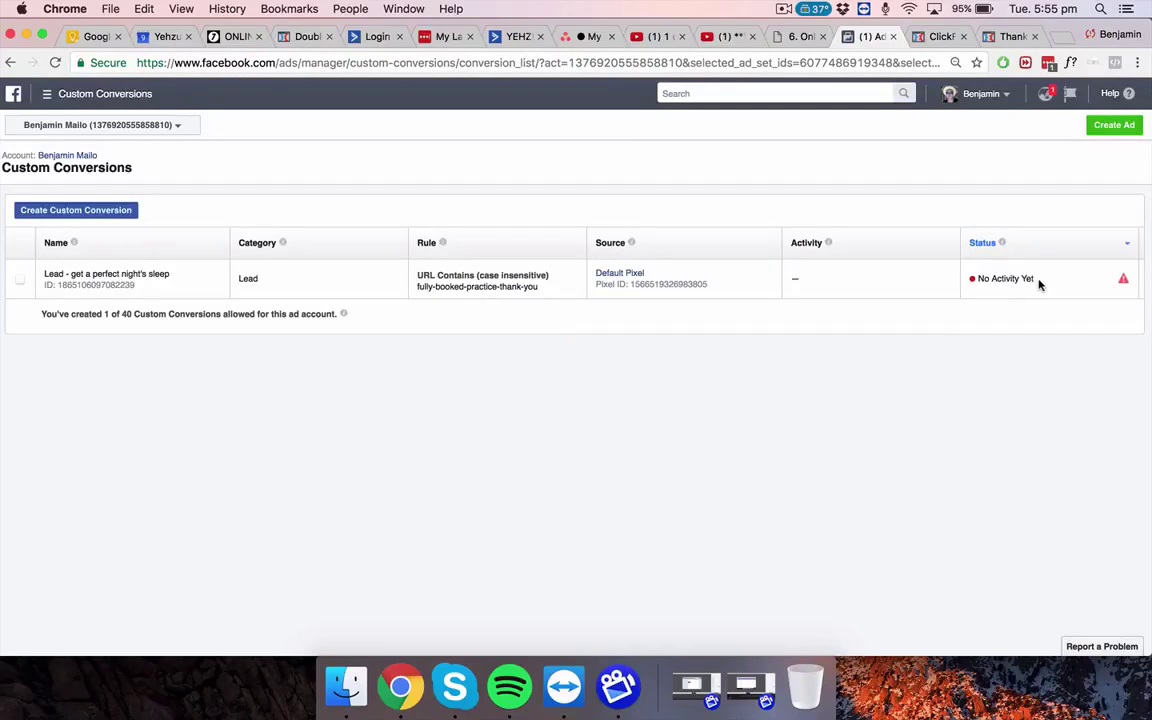
click(972, 280)
click(58, 95)
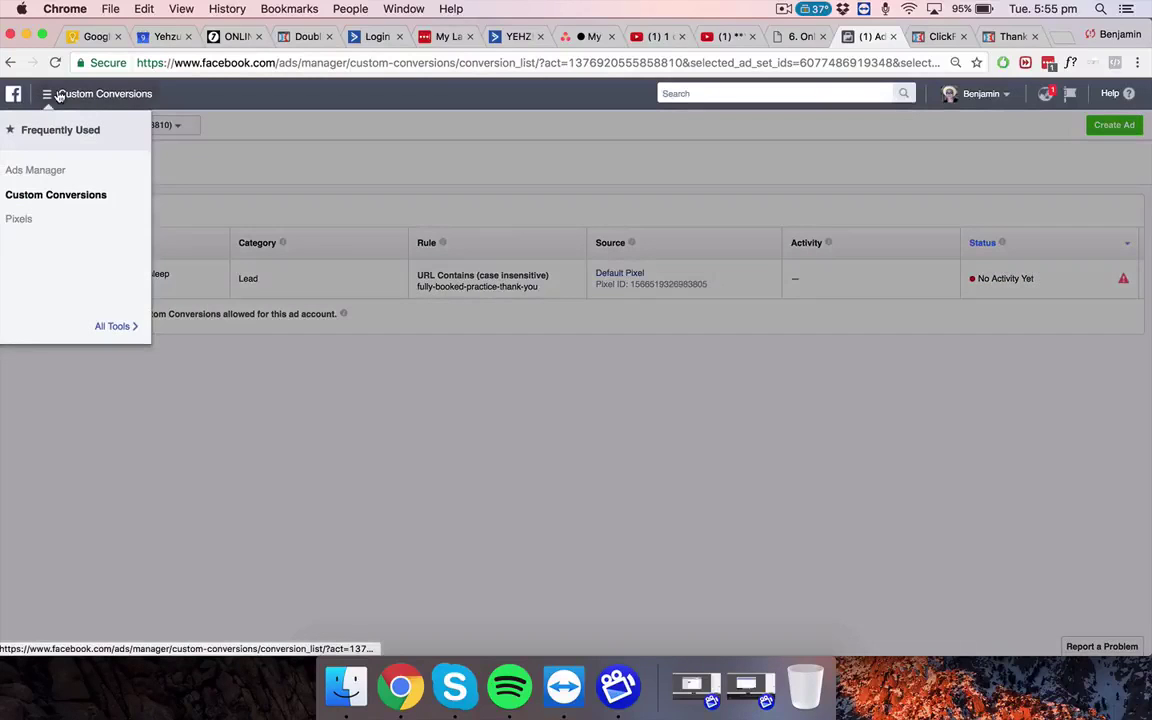
click(40, 172)
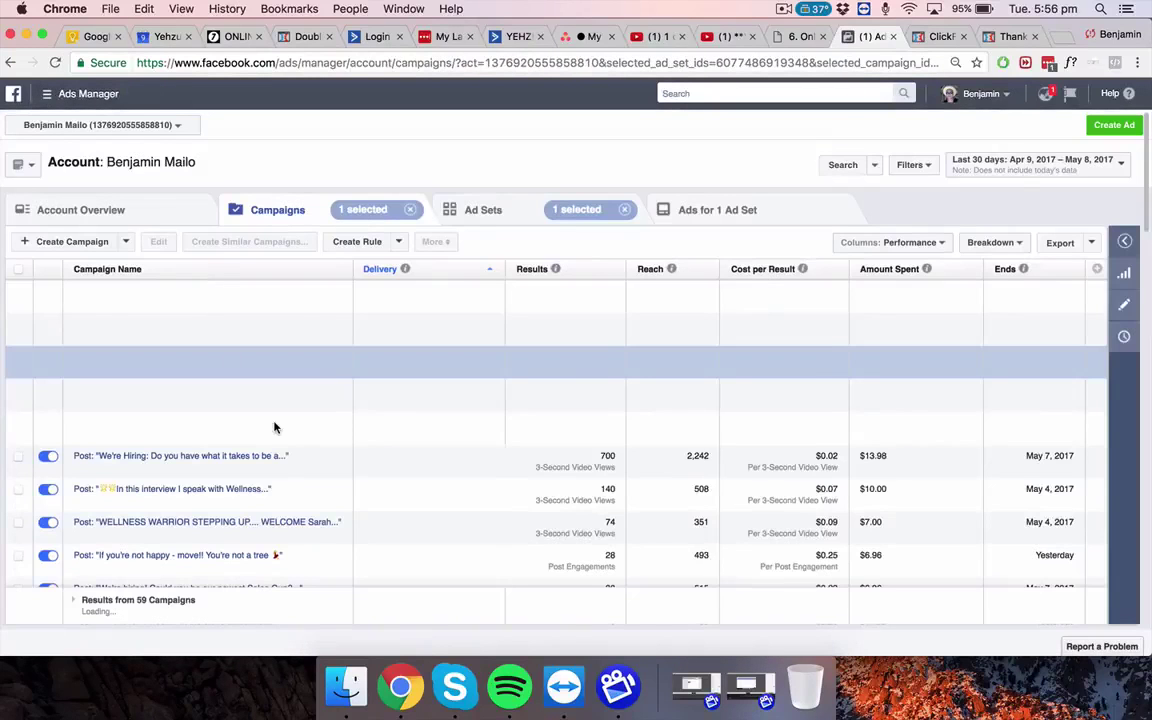